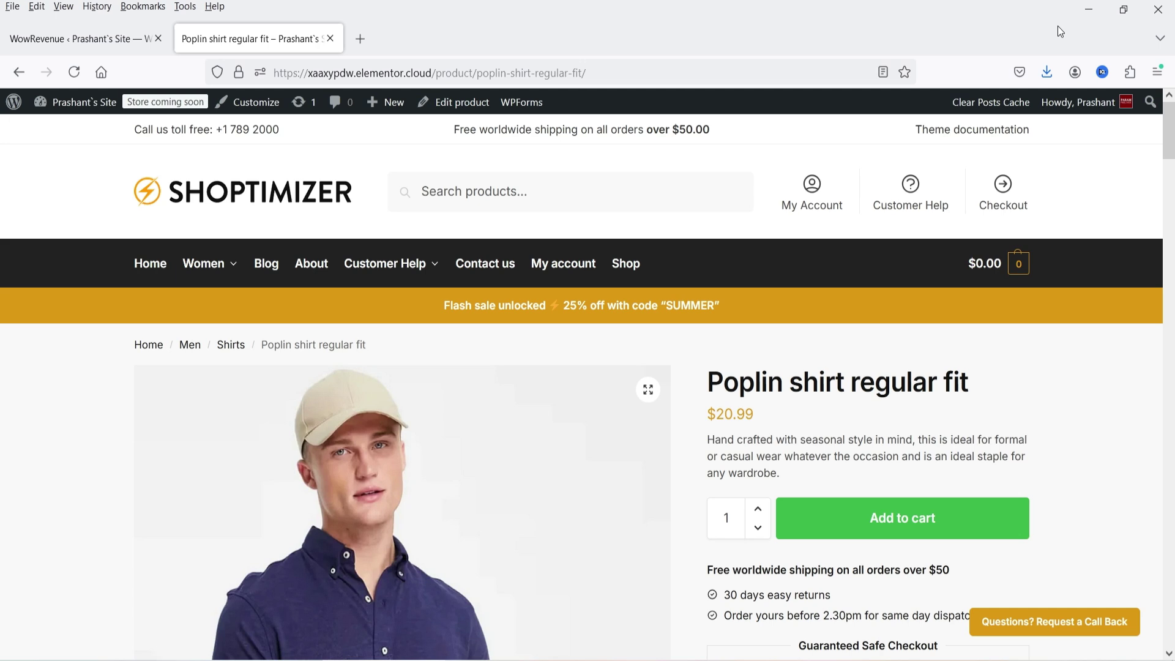
Remove Shorts with a tie belt and Patterned wrap dress from the Mix & Match bundle.
{"action": "scroll", "coordinate": [910, 367], "scroll_direction": "down", "scroll_amount": 8}
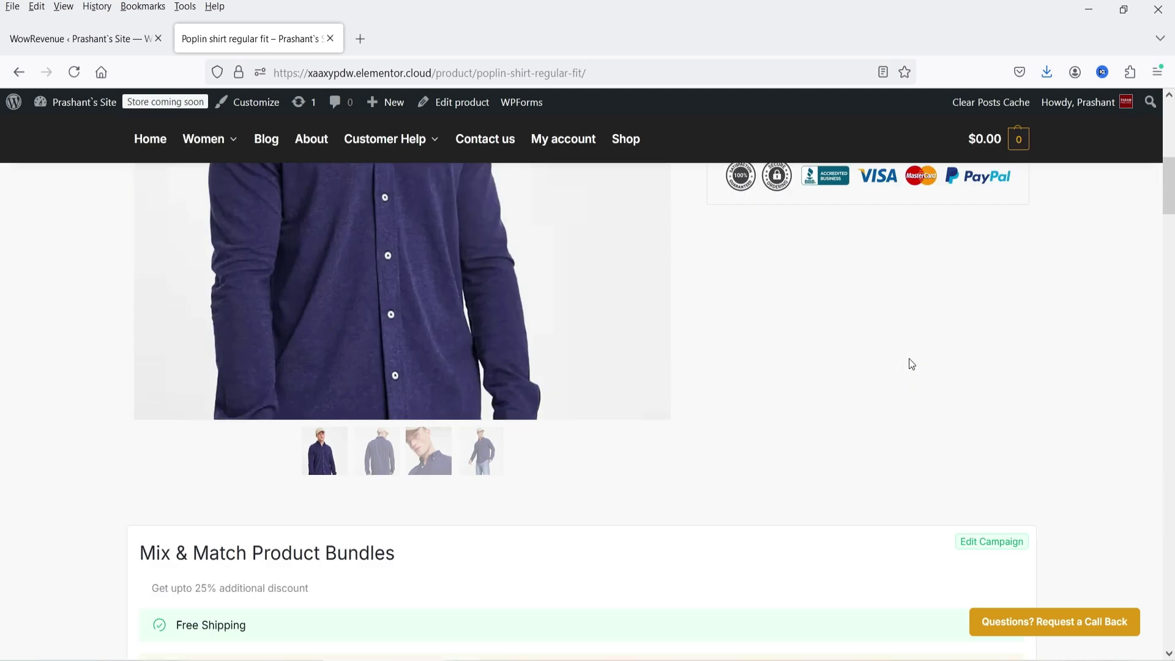
{"action": "scroll", "coordinate": [912, 365], "scroll_direction": "down", "scroll_amount": 4}
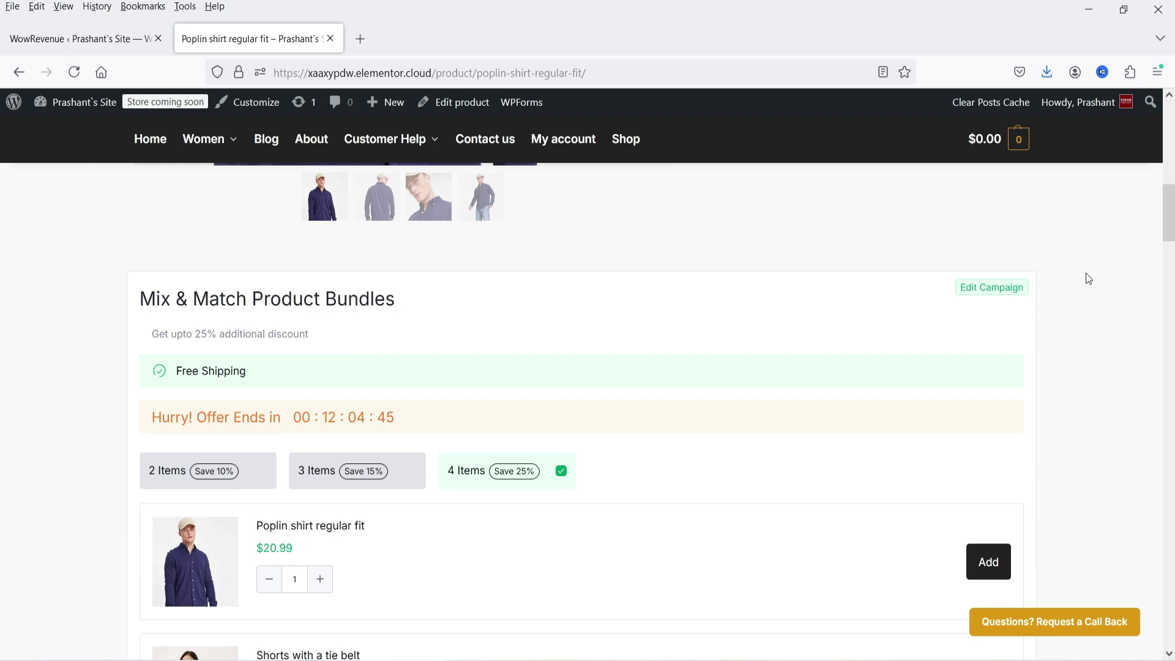
{"action": "scroll", "coordinate": [1113, 305], "scroll_direction": "down", "scroll_amount": 1}
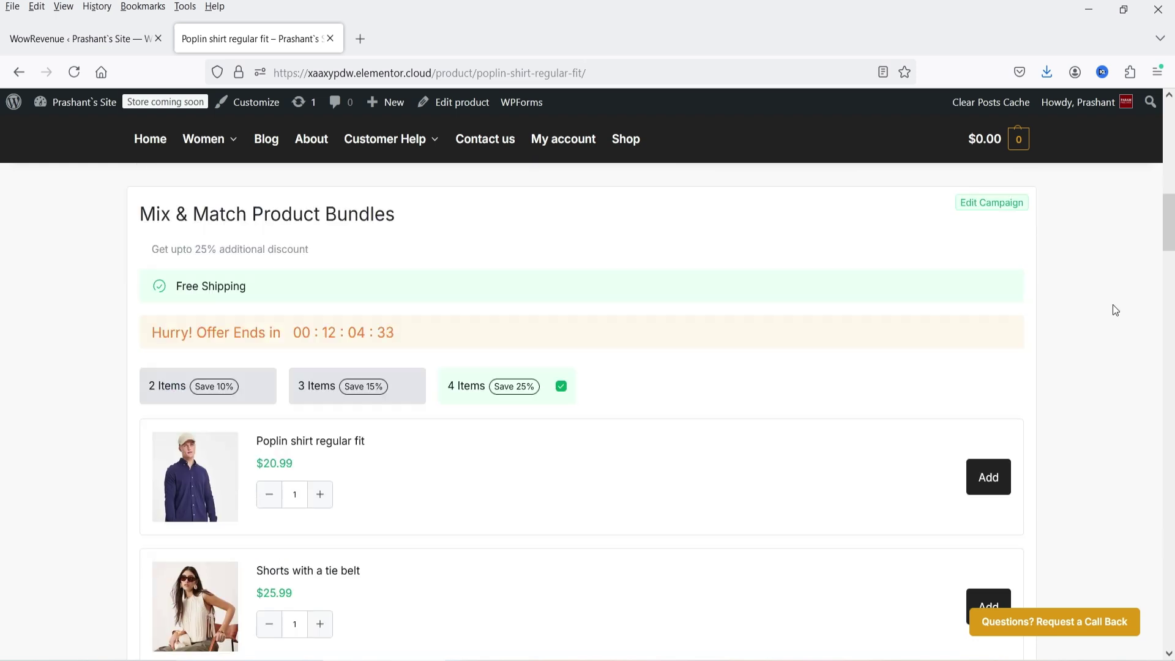
{"action": "scroll", "coordinate": [1116, 310], "scroll_direction": "down", "scroll_amount": 3}
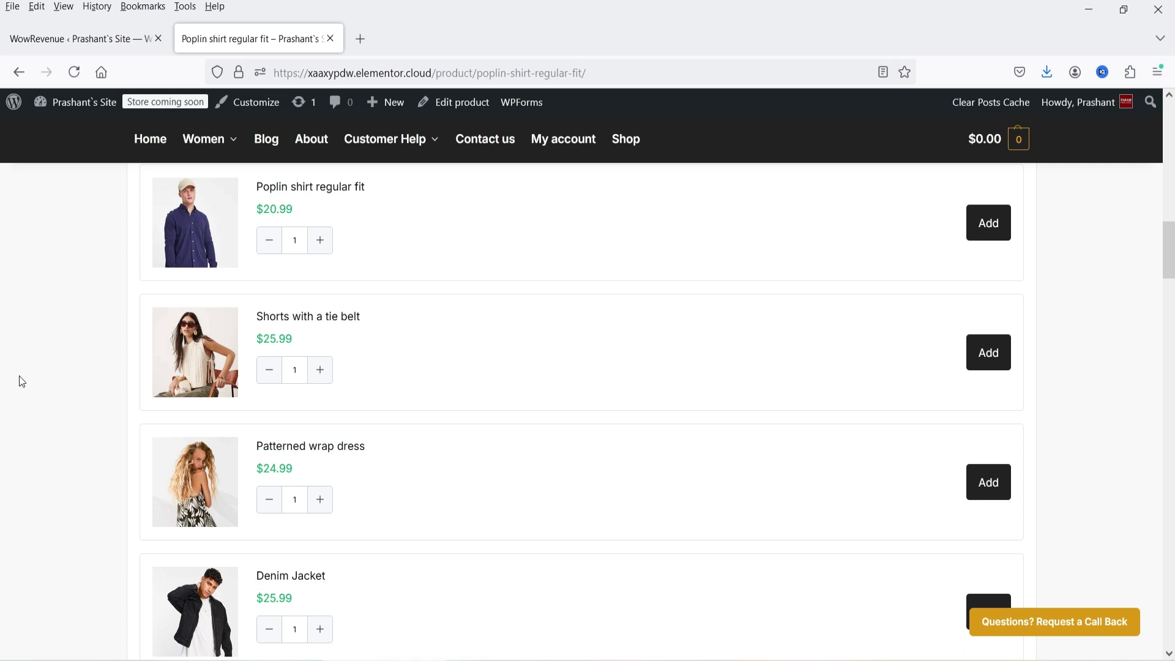
{"action": "scroll", "coordinate": [24, 379], "scroll_direction": "up", "scroll_amount": 5}
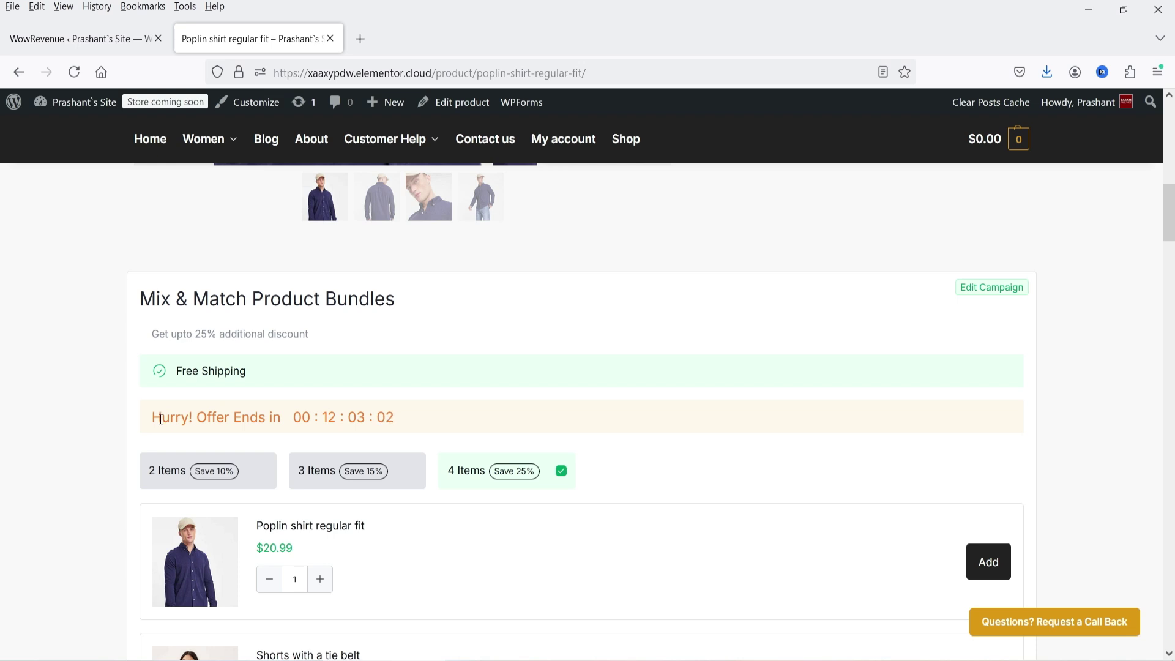
{"action": "scroll", "coordinate": [161, 420], "scroll_direction": "down", "scroll_amount": 5}
{"action": "scroll", "coordinate": [65, 428], "scroll_direction": "down", "scroll_amount": 5}
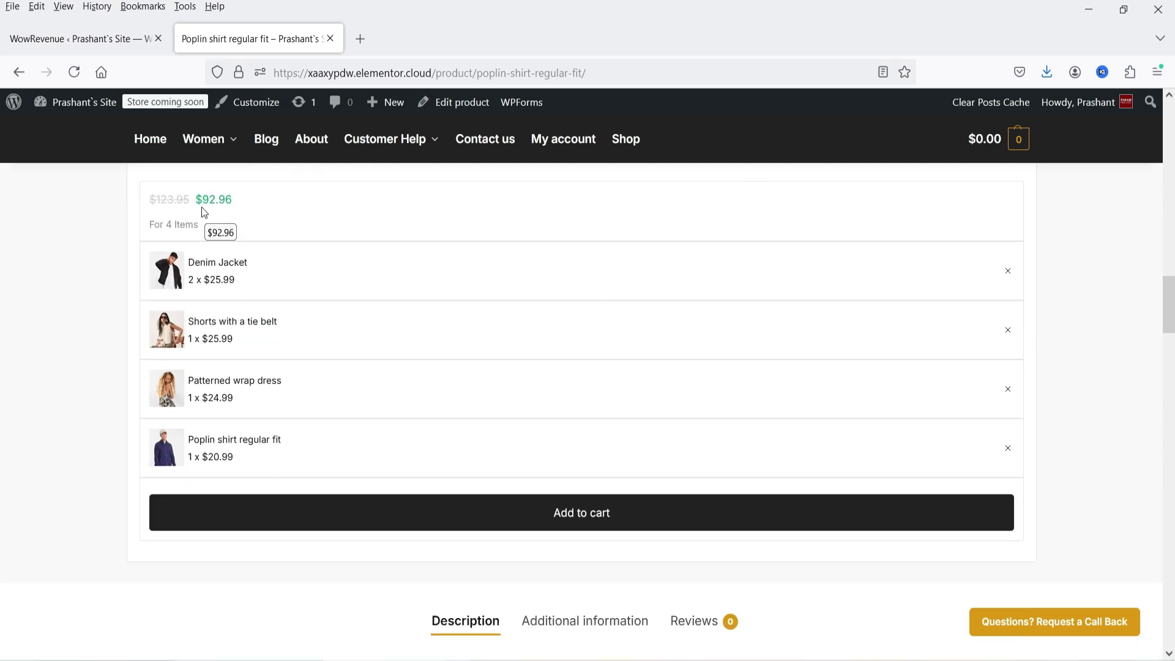
{"action": "left_click", "coordinate": [1008, 332]}
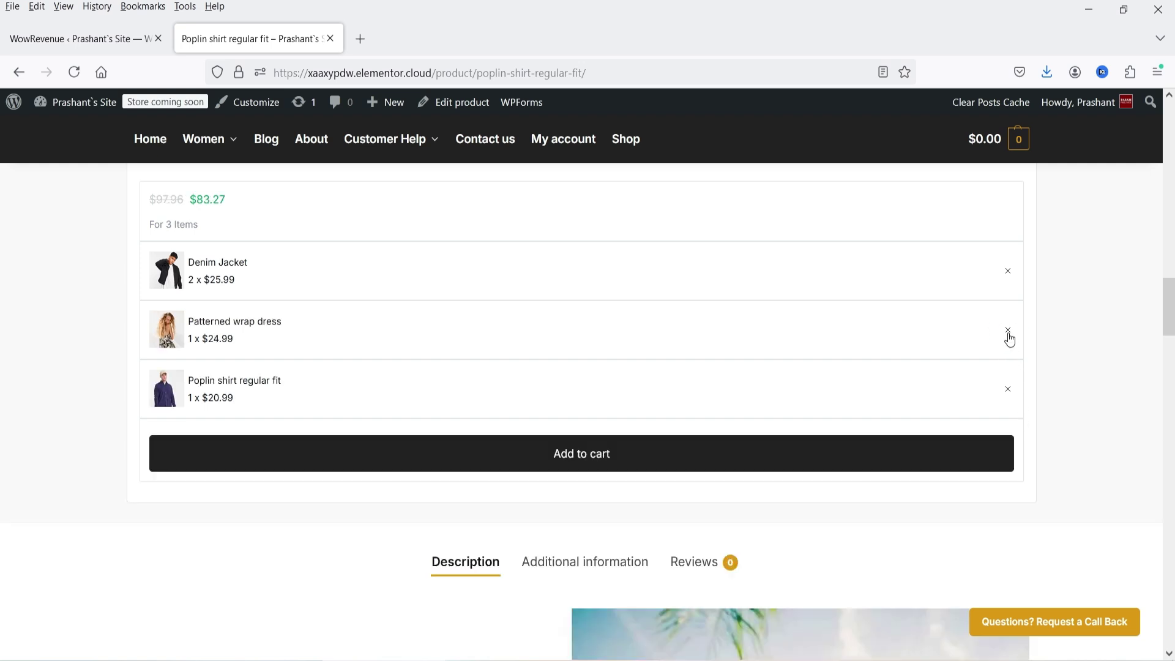
{"action": "left_click", "coordinate": [1009, 332]}
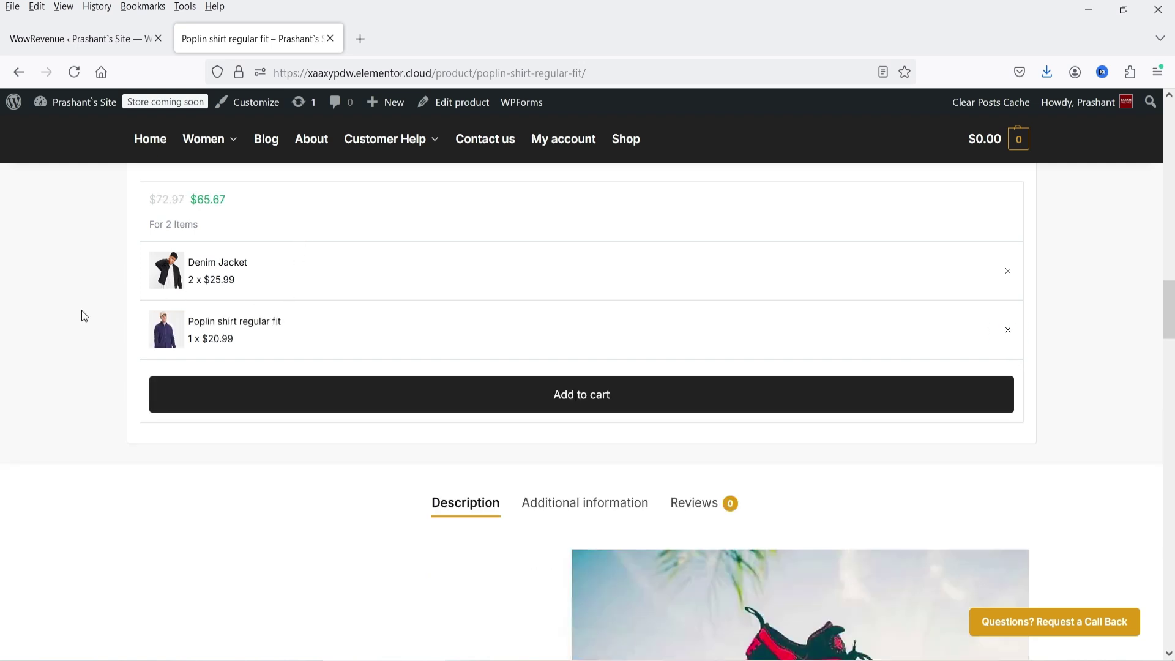
Add Shorts with a tie belt and Patterned wrap dress back to the bundle.
{"action": "scroll", "coordinate": [53, 334], "scroll_direction": "up", "scroll_amount": 4}
{"action": "scroll", "coordinate": [50, 334], "scroll_direction": "up", "scroll_amount": 7}
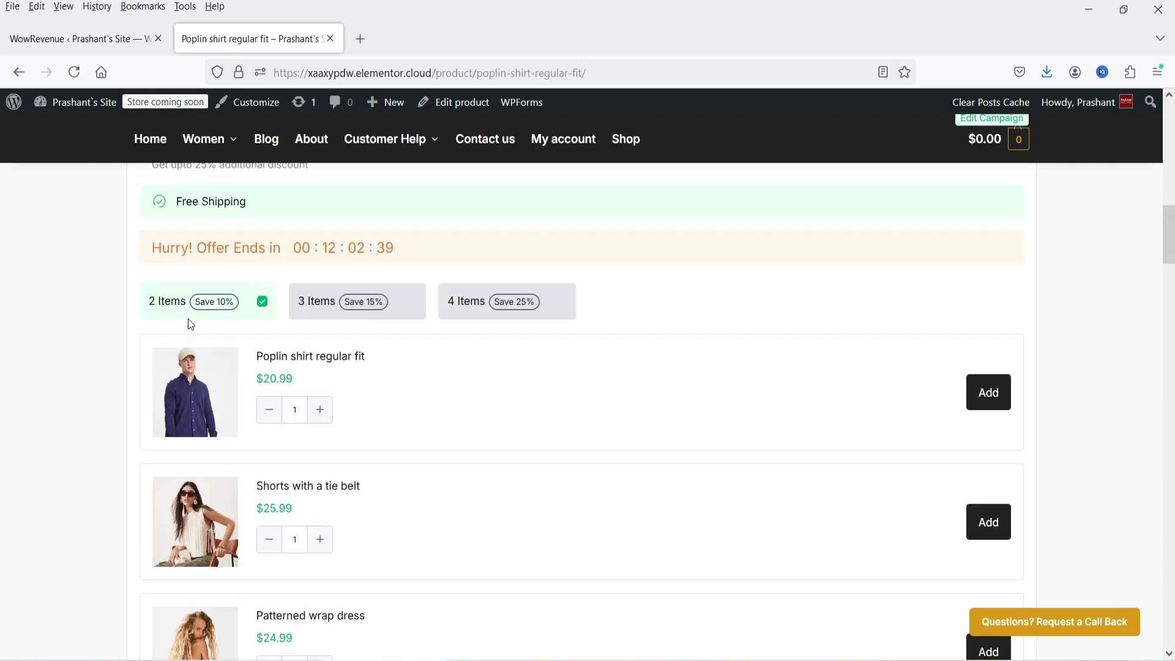
{"action": "scroll", "coordinate": [650, 311], "scroll_direction": "down", "scroll_amount": 4}
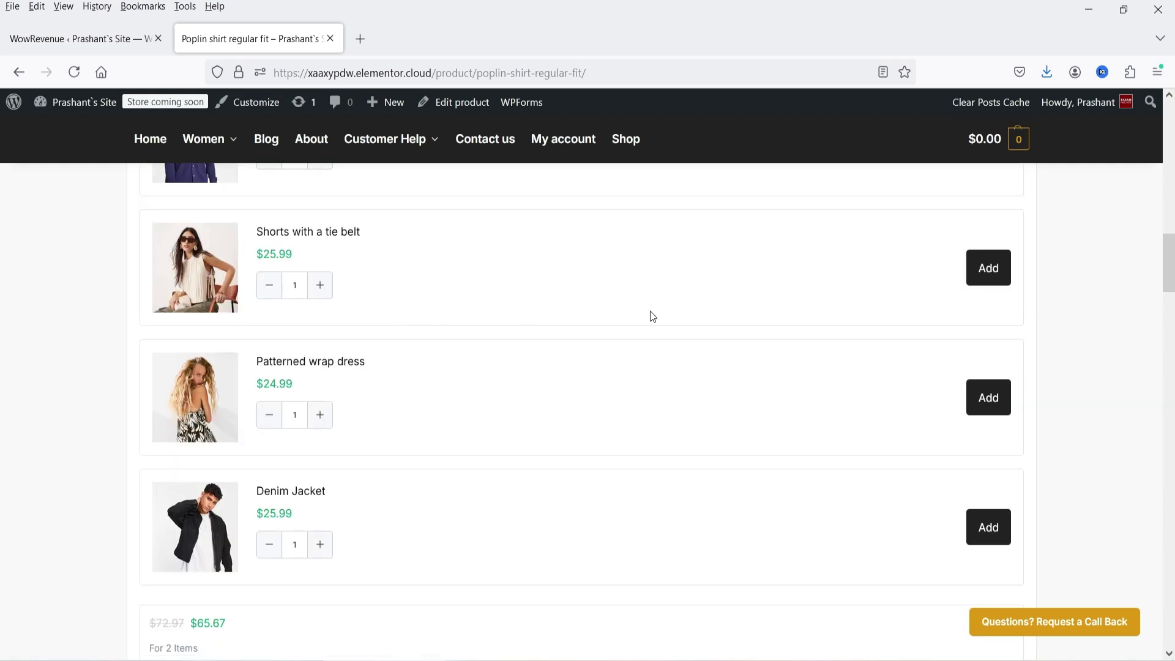
{"action": "left_click", "coordinate": [996, 271]}
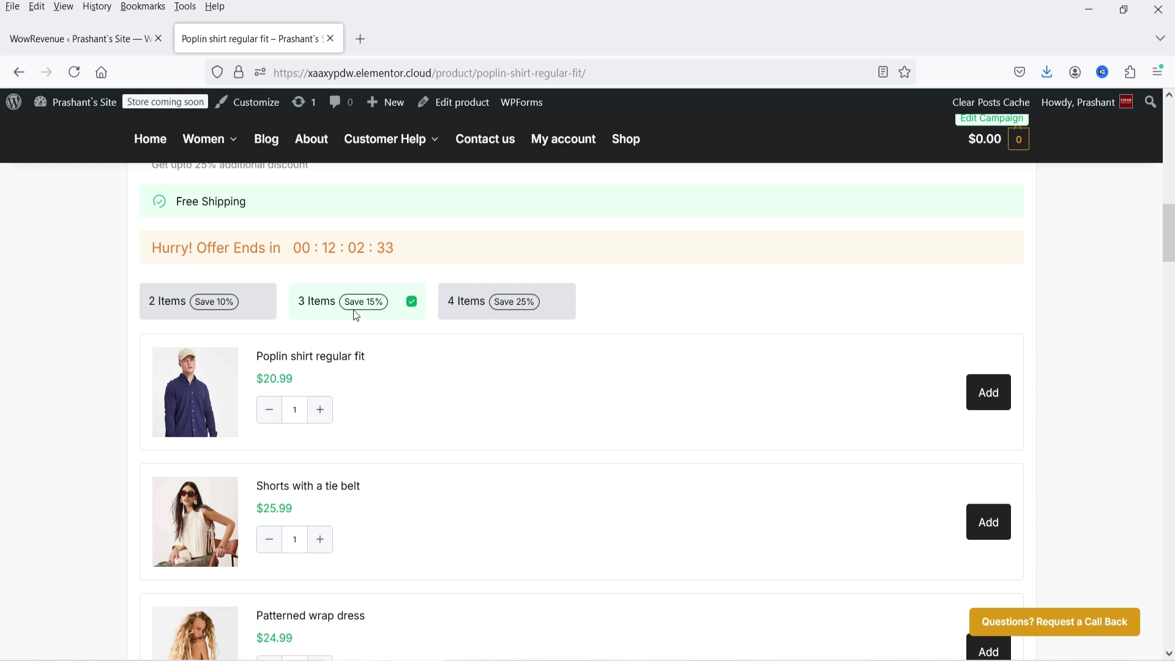
{"action": "scroll", "coordinate": [352, 346], "scroll_direction": "down", "scroll_amount": 7}
{"action": "scroll", "coordinate": [350, 349], "scroll_direction": "down", "scroll_amount": 3}
{"action": "scroll", "coordinate": [986, 572], "scroll_direction": "up", "scroll_amount": 7}
{"action": "left_click", "coordinate": [977, 484]}
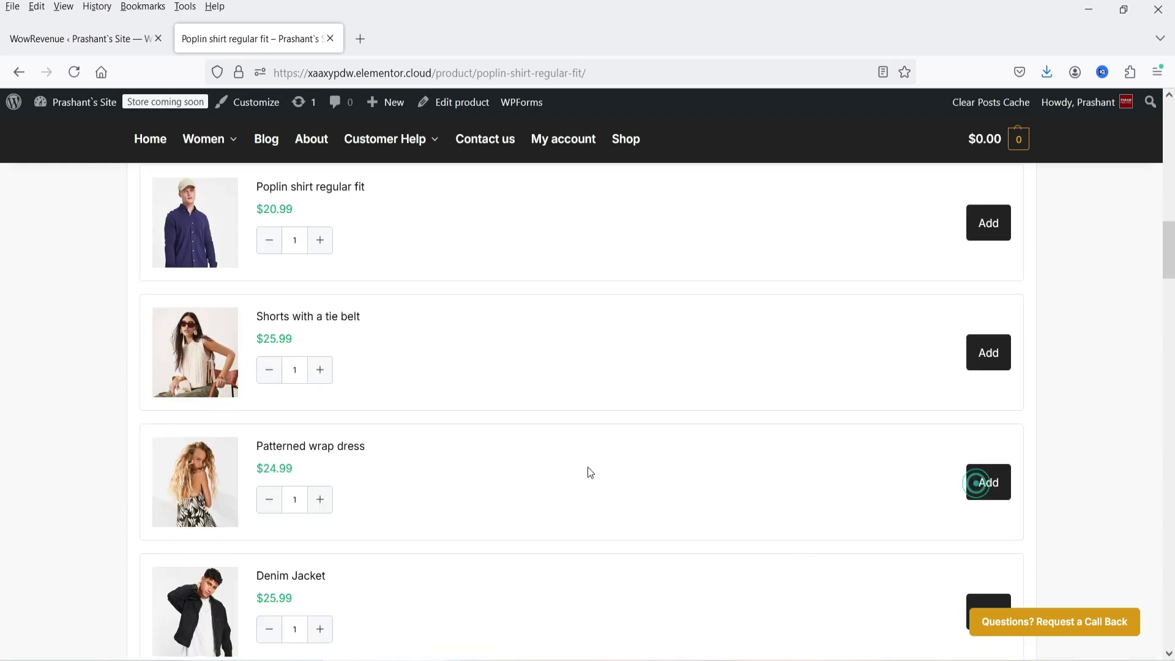
Add the four-item bundle to the cart at 25% off for $92.96.
{"action": "scroll", "coordinate": [585, 474], "scroll_direction": "down", "scroll_amount": 7}
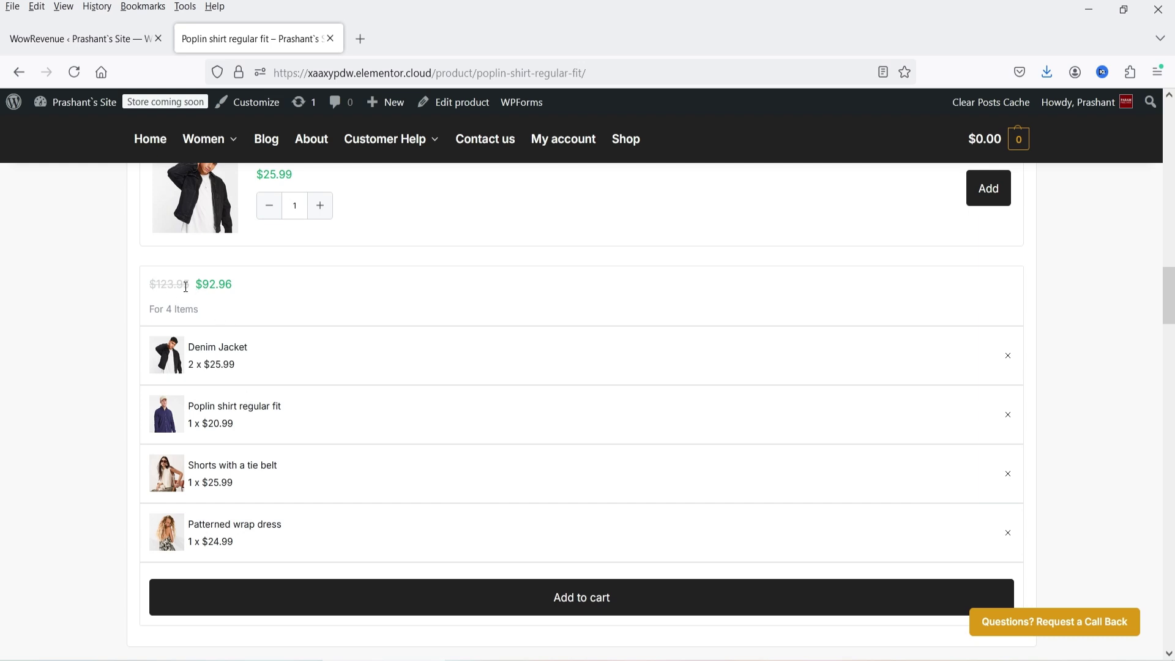
{"action": "scroll", "coordinate": [121, 346], "scroll_direction": "up", "scroll_amount": 11}
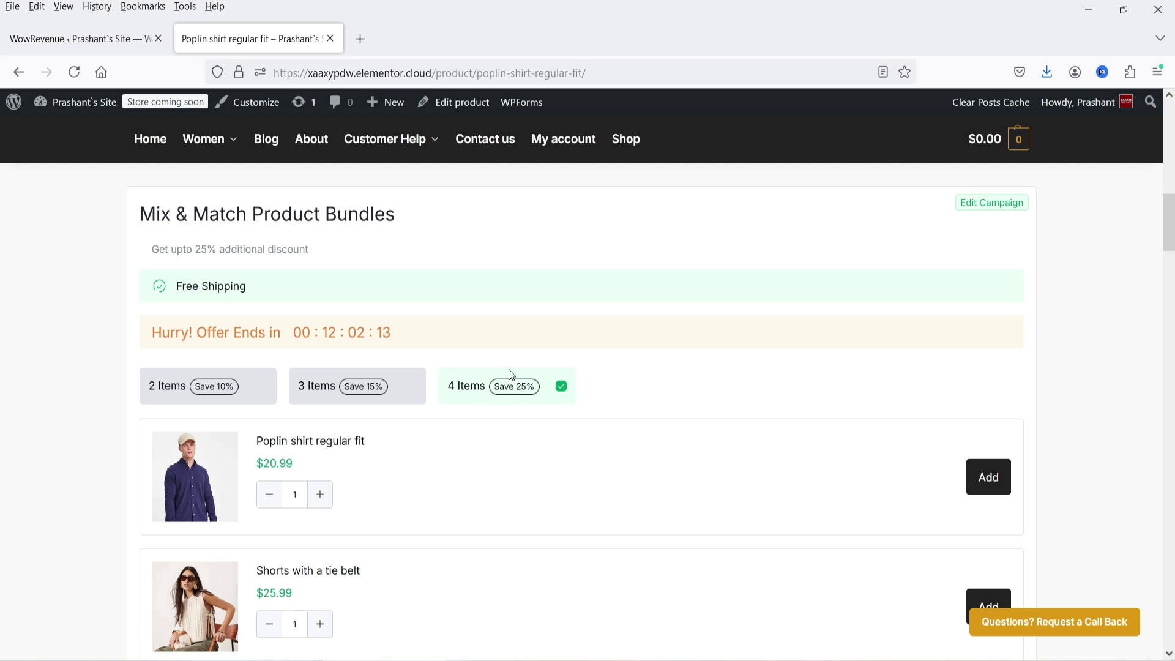
{"action": "scroll", "coordinate": [542, 358], "scroll_direction": "down", "scroll_amount": 8}
{"action": "scroll", "coordinate": [542, 366], "scroll_direction": "down", "scroll_amount": 4}
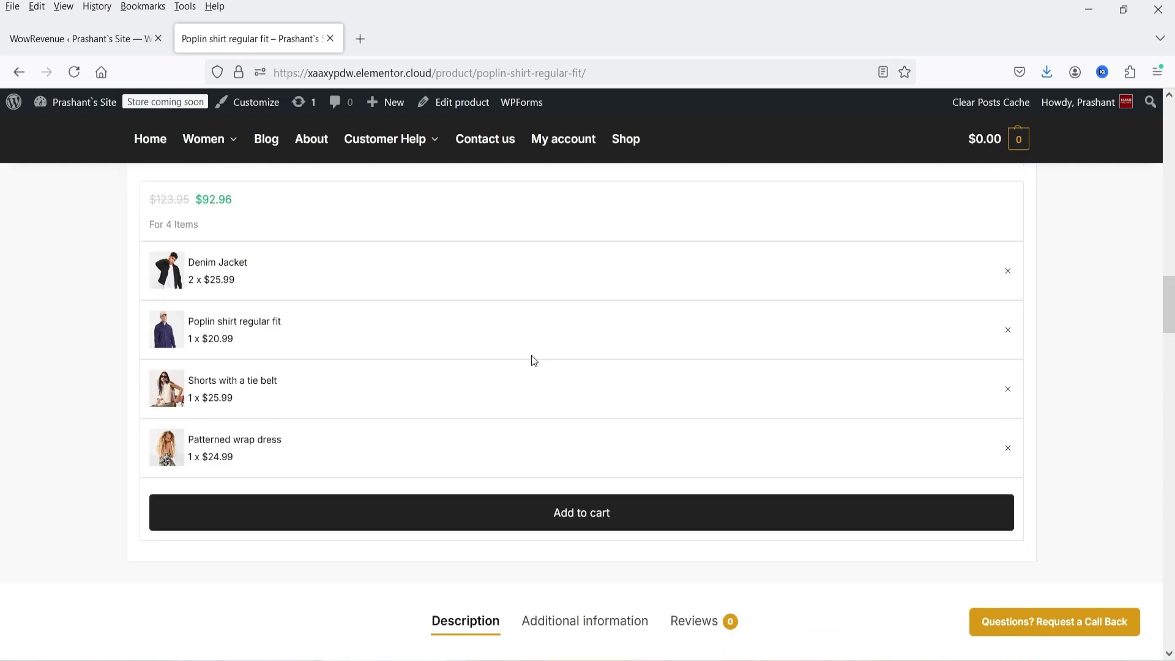
{"action": "left_click", "coordinate": [586, 521]}
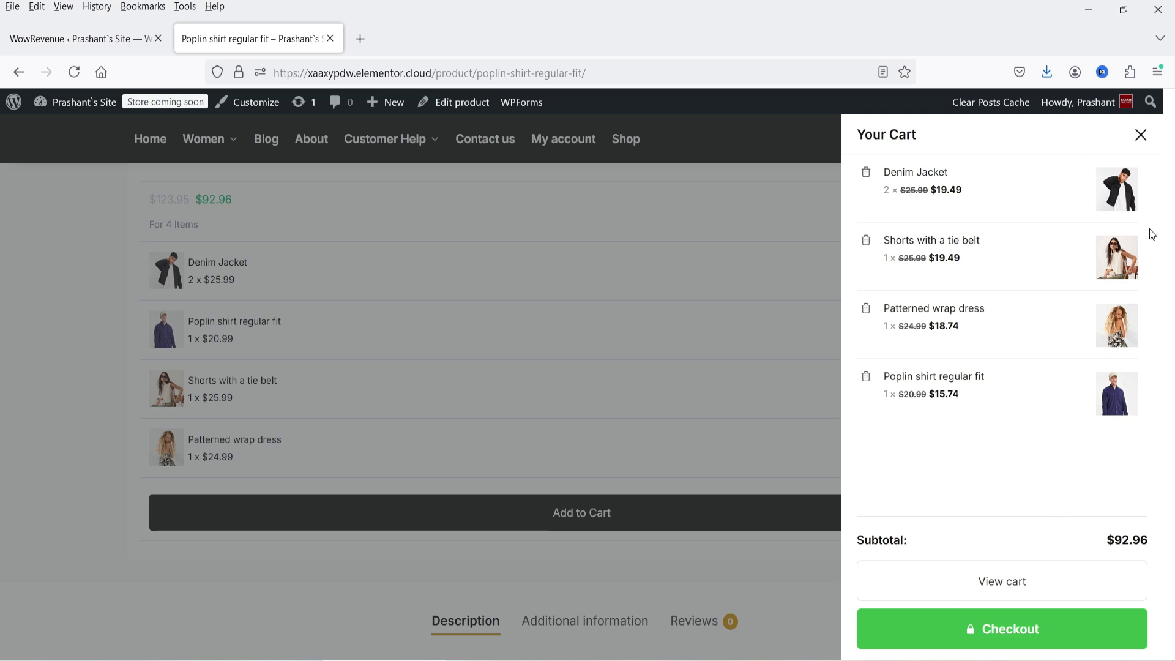
{"action": "left_click", "coordinate": [1142, 136]}
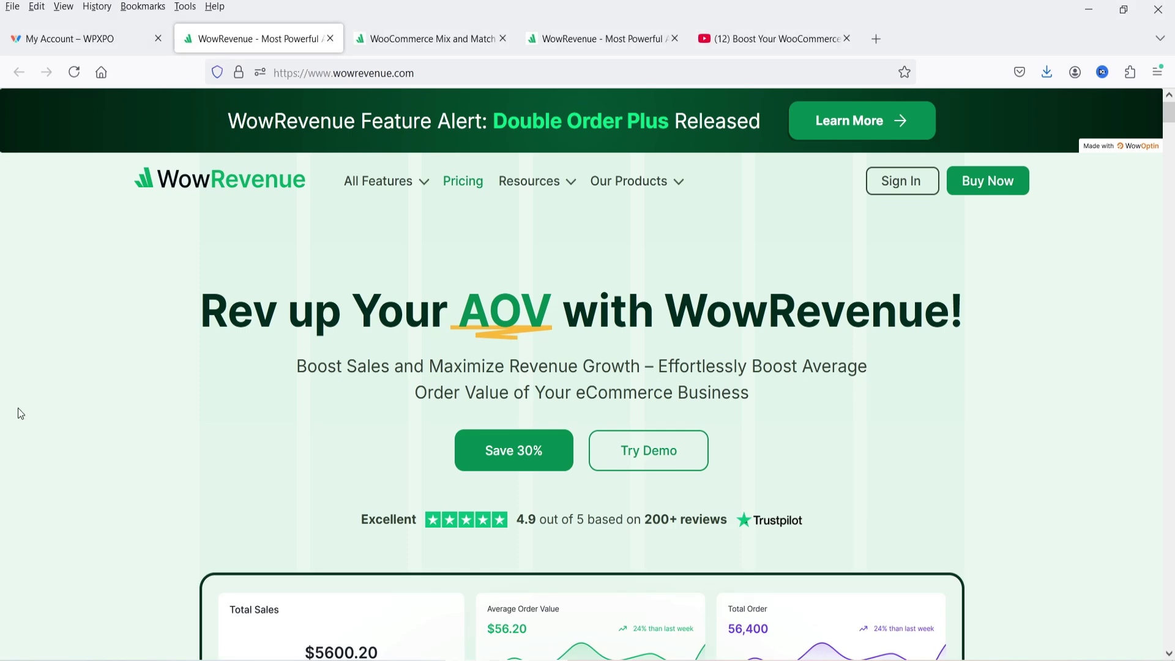
Move from the YouTube tab to the WowRevenue #pricing tab with its Save 30% offer.
{"action": "left_click", "coordinate": [600, 39]}
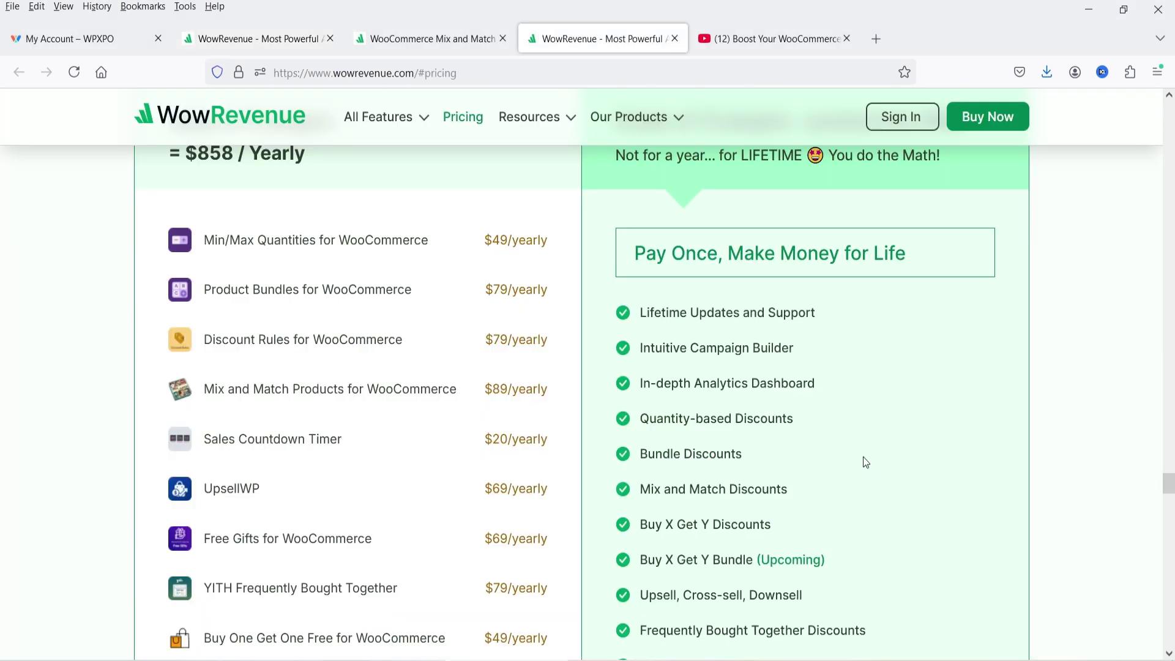
{"action": "left_click", "coordinate": [735, 38]}
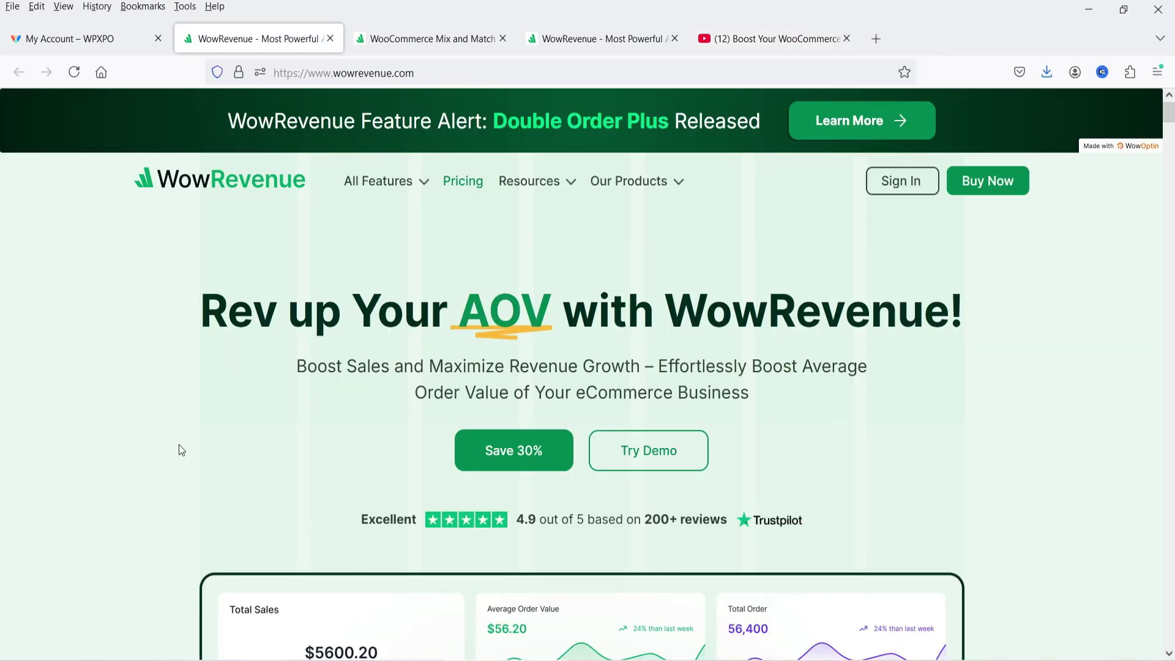
{"action": "mouse_move", "coordinate": [407, 190]}
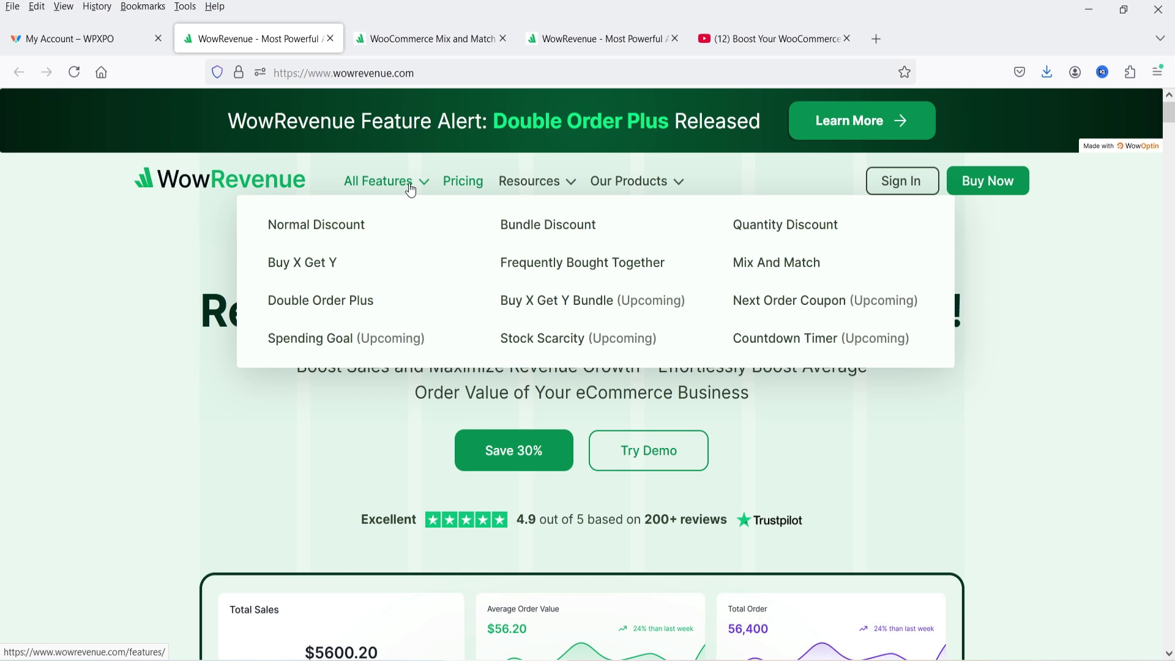
{"action": "key", "text": "ctrl+Tab"}
{"action": "key", "text": "ctrl+Tab"}
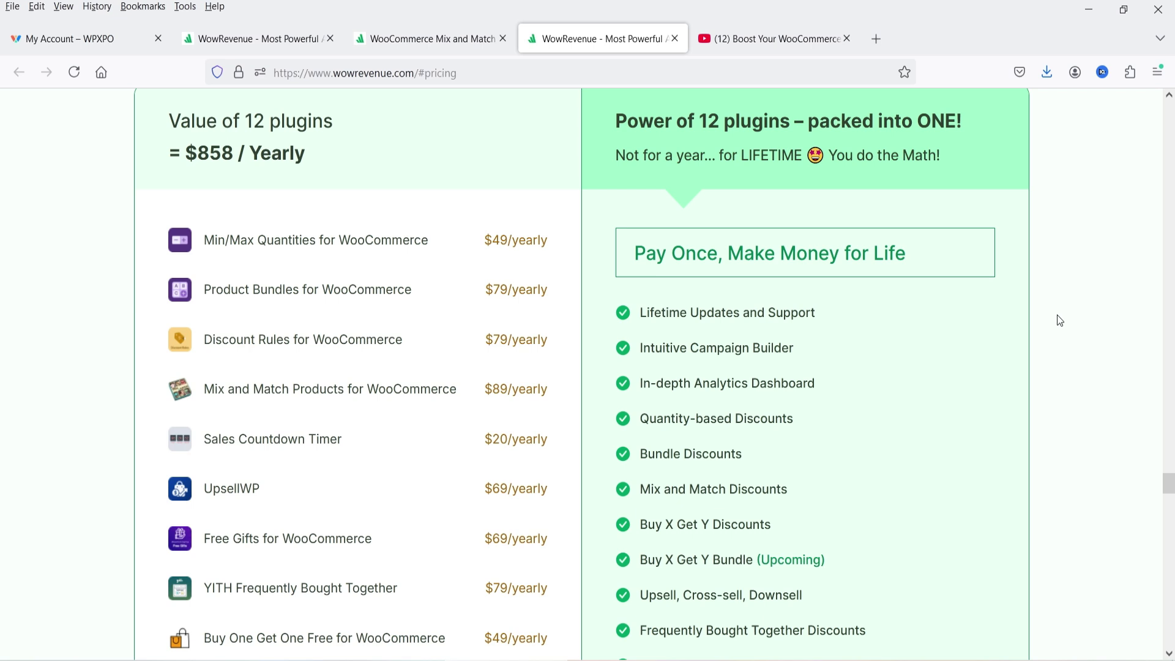
Scroll the pricing page to compare the Individual $209 and Agency $419 lifetime plans.
{"action": "scroll", "coordinate": [1057, 320], "scroll_direction": "down", "scroll_amount": 15}
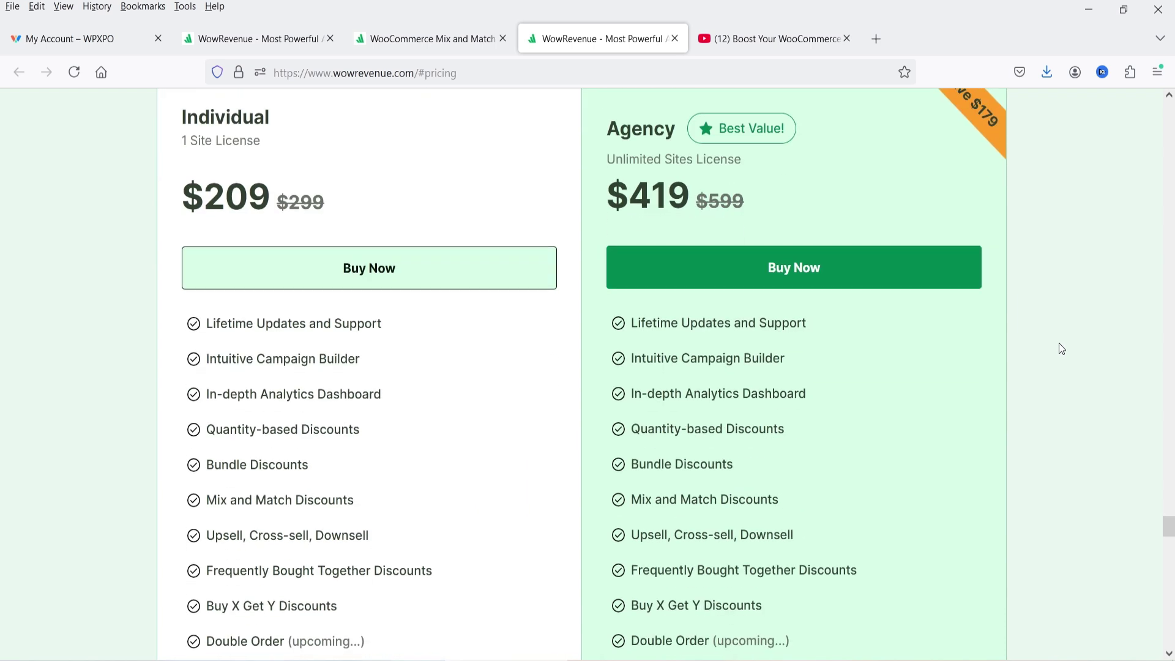
{"action": "scroll", "coordinate": [1096, 413], "scroll_direction": "down", "scroll_amount": 1}
{"action": "scroll", "coordinate": [1099, 419], "scroll_direction": "up", "scroll_amount": 1}
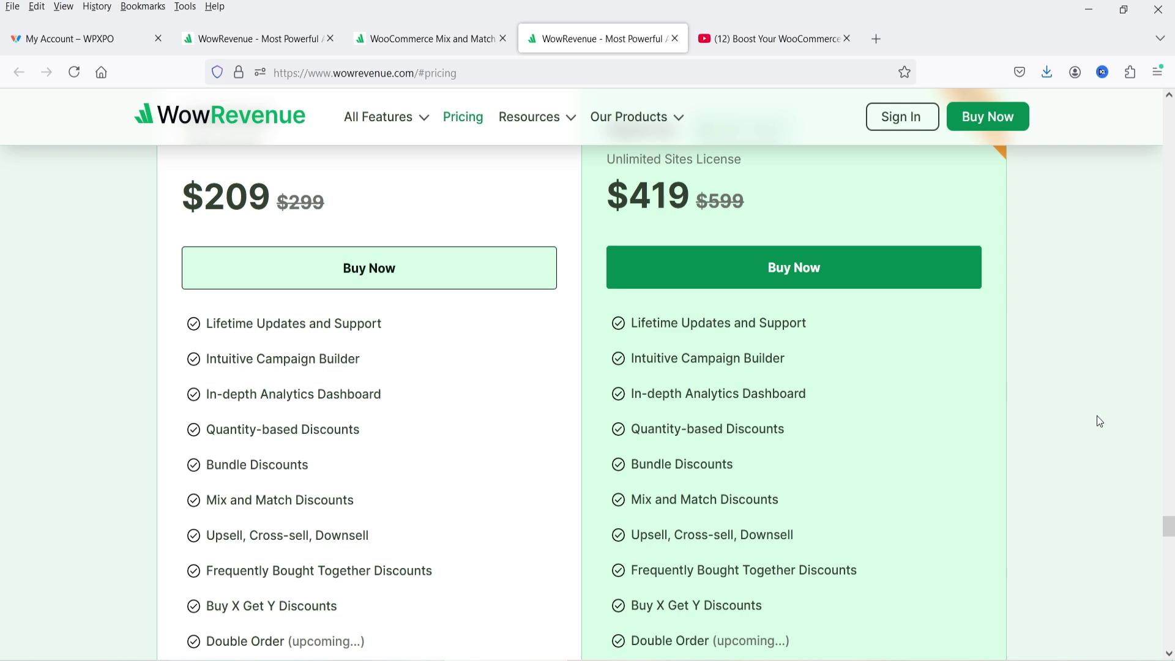
{"action": "scroll", "coordinate": [1097, 416], "scroll_direction": "up", "scroll_amount": 12}
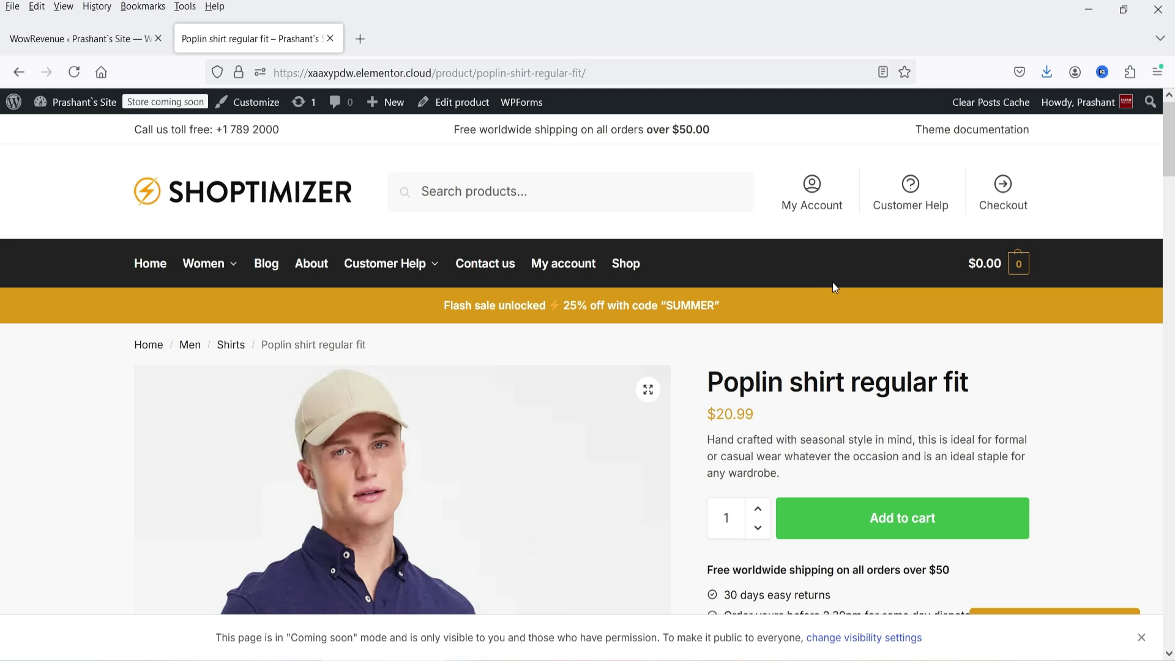
Switch to the admin tab showing the WowRevenue Dashboard's last-week sales figures.
{"action": "key", "text": "ctrl+Tab"}
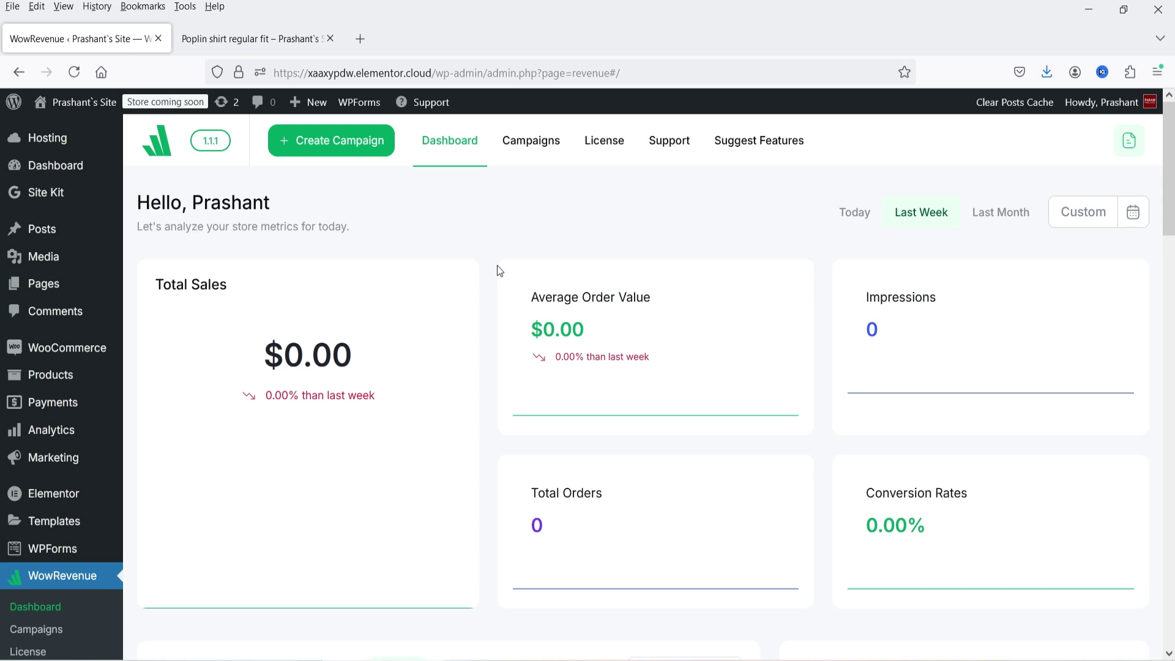
Start a campaign and browse the Select Your Campaign types, such as Buy X Get Y.
{"action": "left_click", "coordinate": [344, 155]}
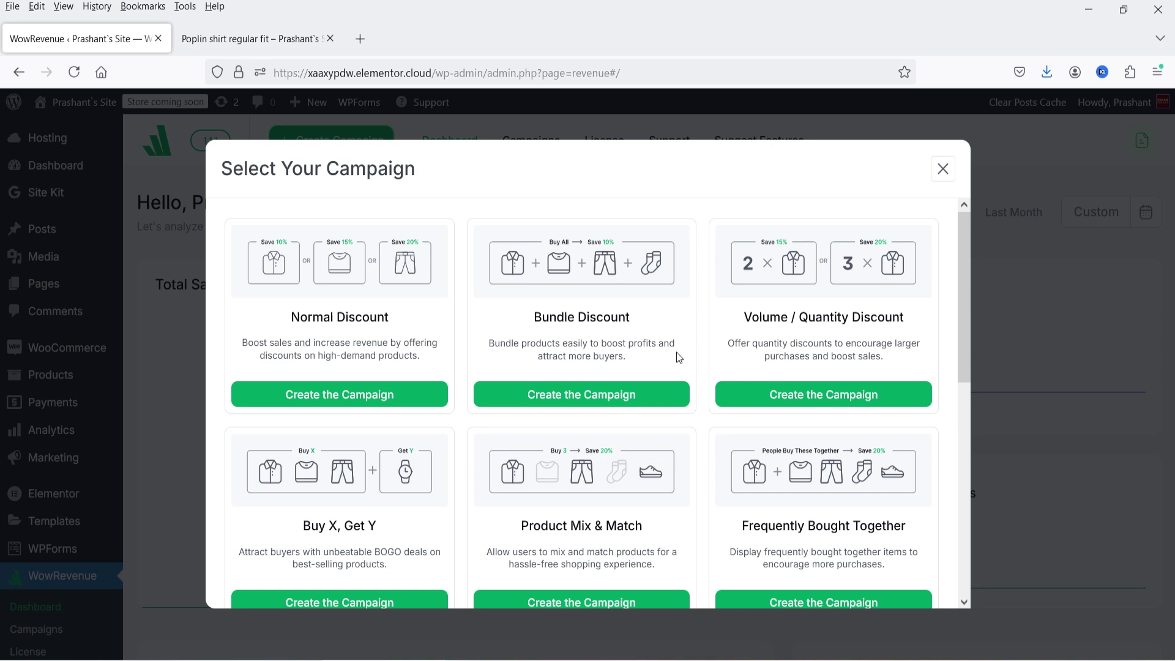
{"action": "scroll", "coordinate": [676, 352], "scroll_direction": "down", "scroll_amount": 3}
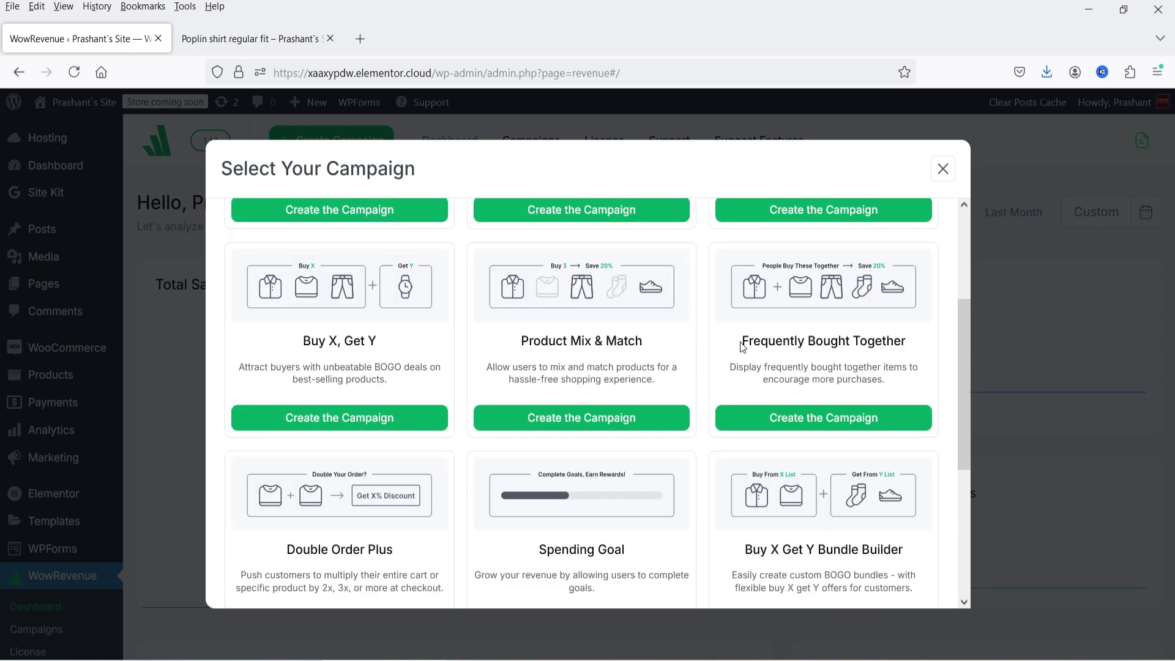
{"action": "scroll", "coordinate": [856, 327], "scroll_direction": "down", "scroll_amount": 3}
{"action": "scroll", "coordinate": [854, 325], "scroll_direction": "up", "scroll_amount": 3}
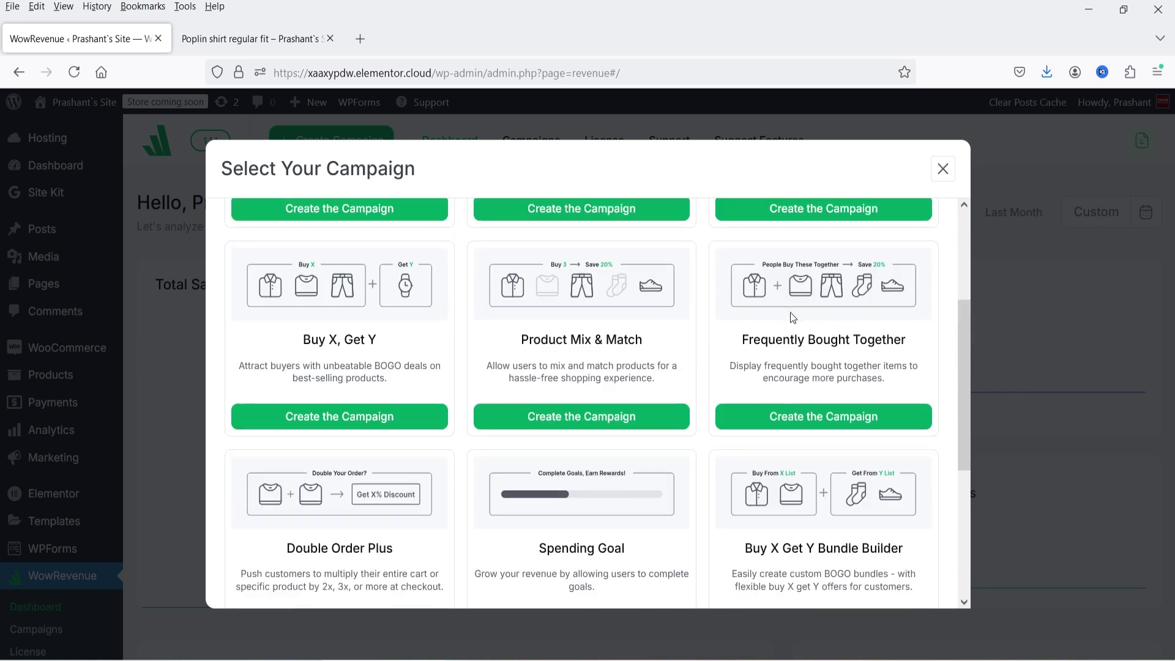
{"action": "scroll", "coordinate": [791, 312], "scroll_direction": "down", "scroll_amount": 3}
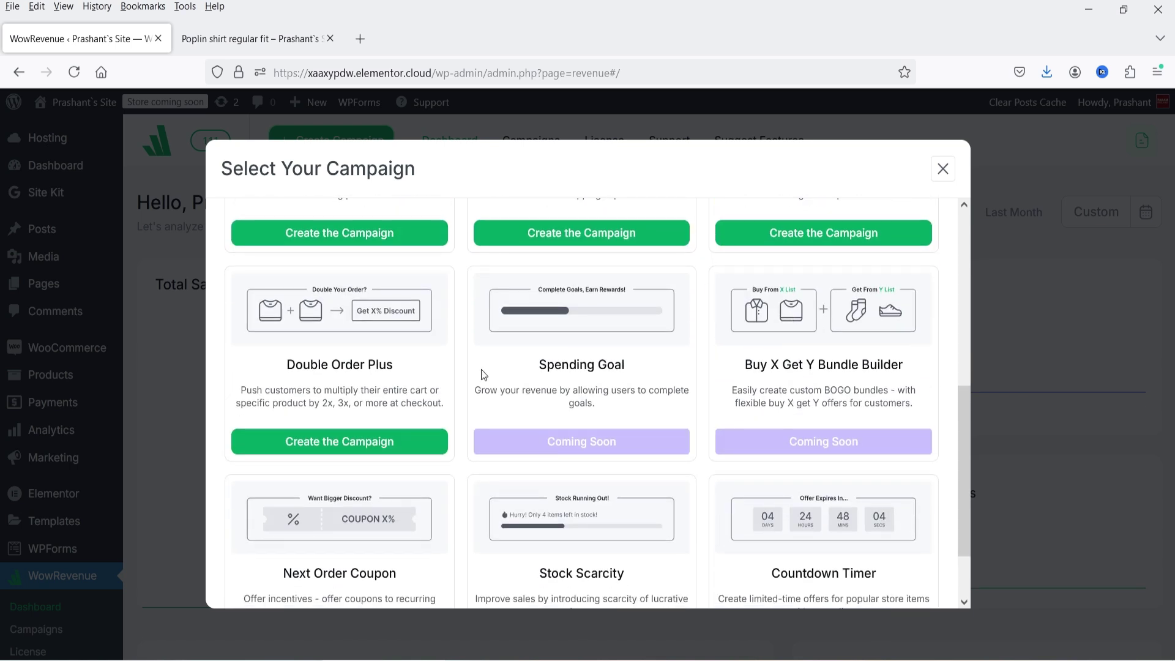
{"action": "scroll", "coordinate": [701, 495], "scroll_direction": "down", "scroll_amount": 2}
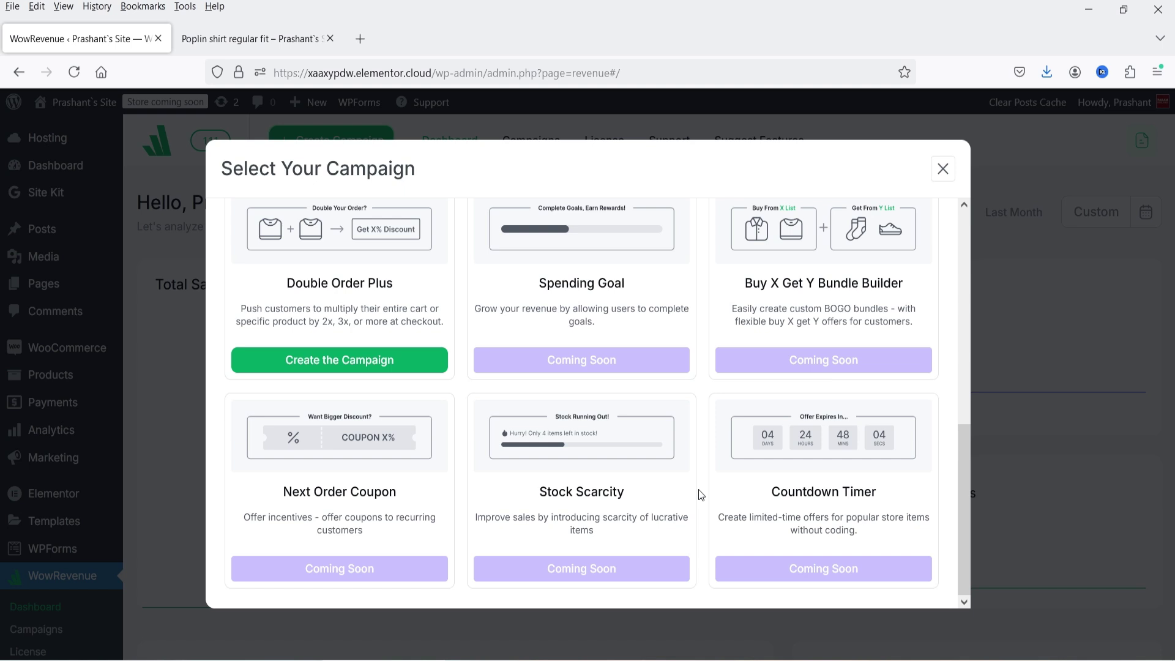
{"action": "scroll", "coordinate": [722, 493], "scroll_direction": "up", "scroll_amount": 4}
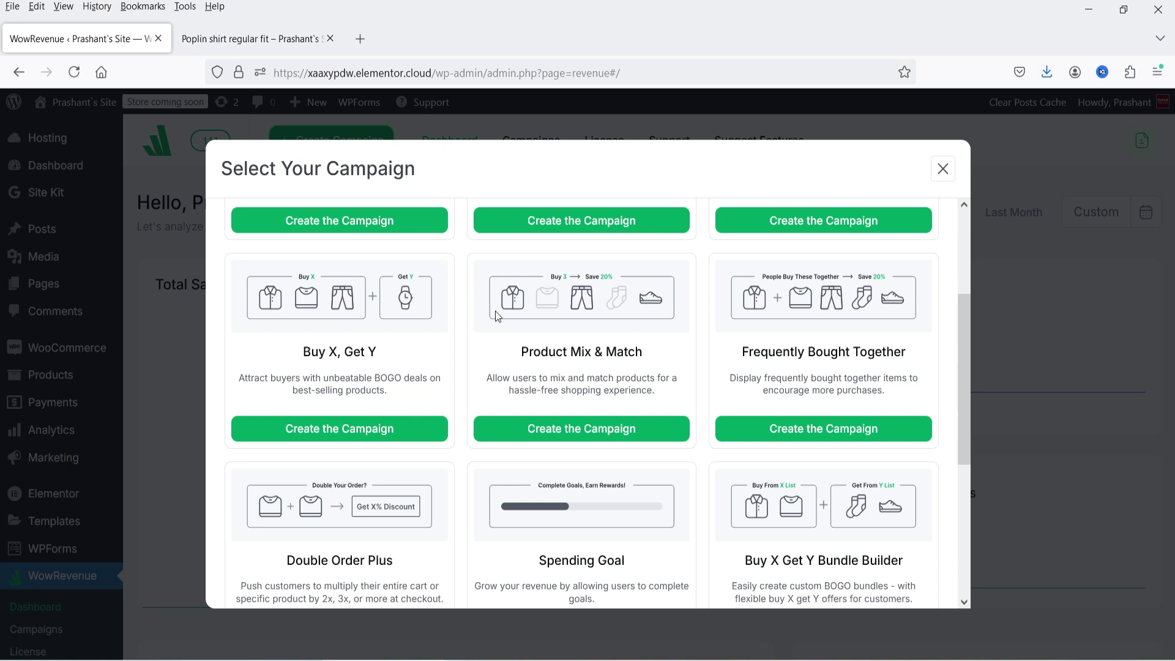
Create a Product Mix & Match campaign and name it 'Mix & Match Campaign'.
{"action": "left_click", "coordinate": [581, 431]}
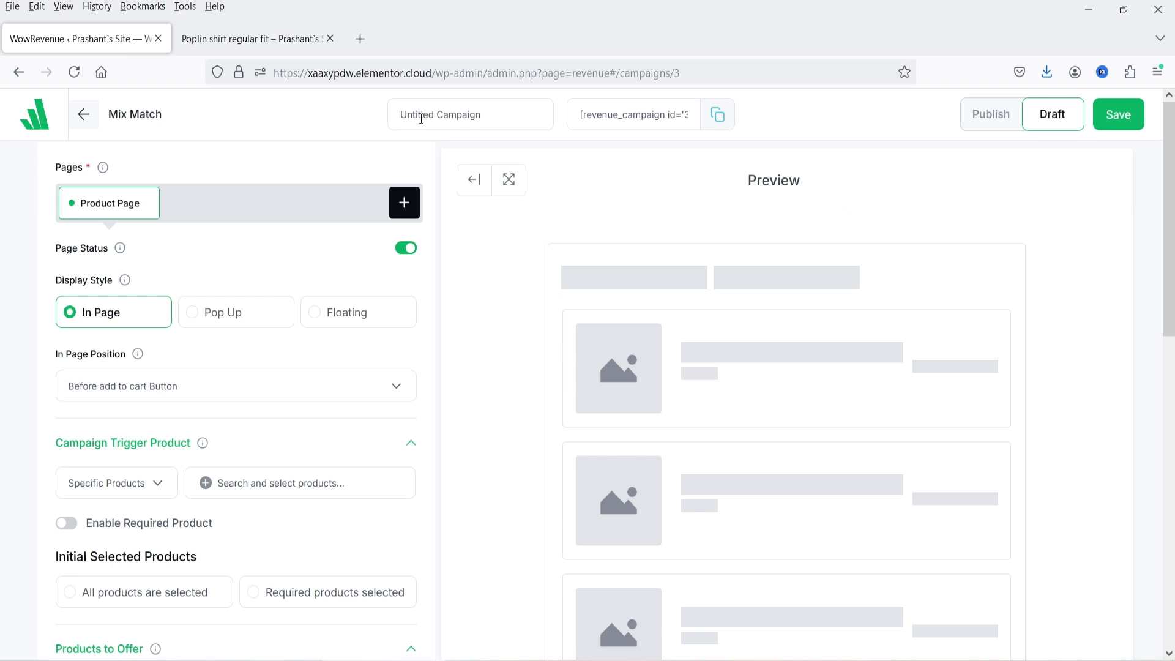
{"action": "triple_click", "coordinate": [422, 118]}
{"action": "type", "text": "Mix & Match Campaign"}
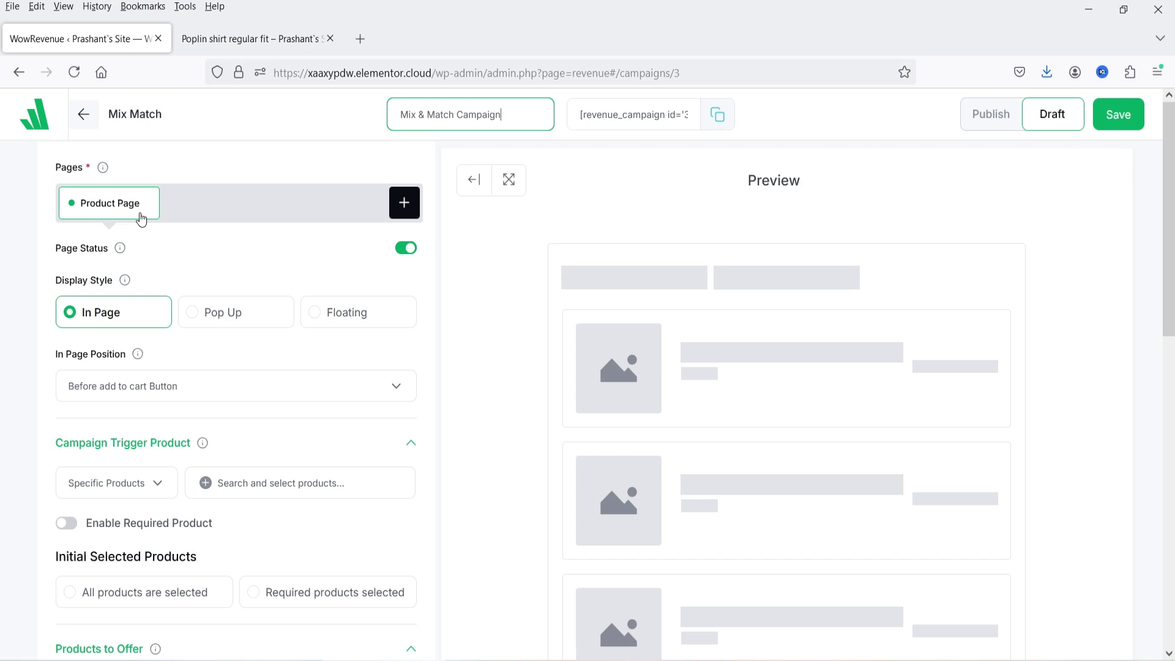
Keep the campaign on the Product Page only, adding then removing Cart Page.
{"action": "left_click", "coordinate": [410, 215]}
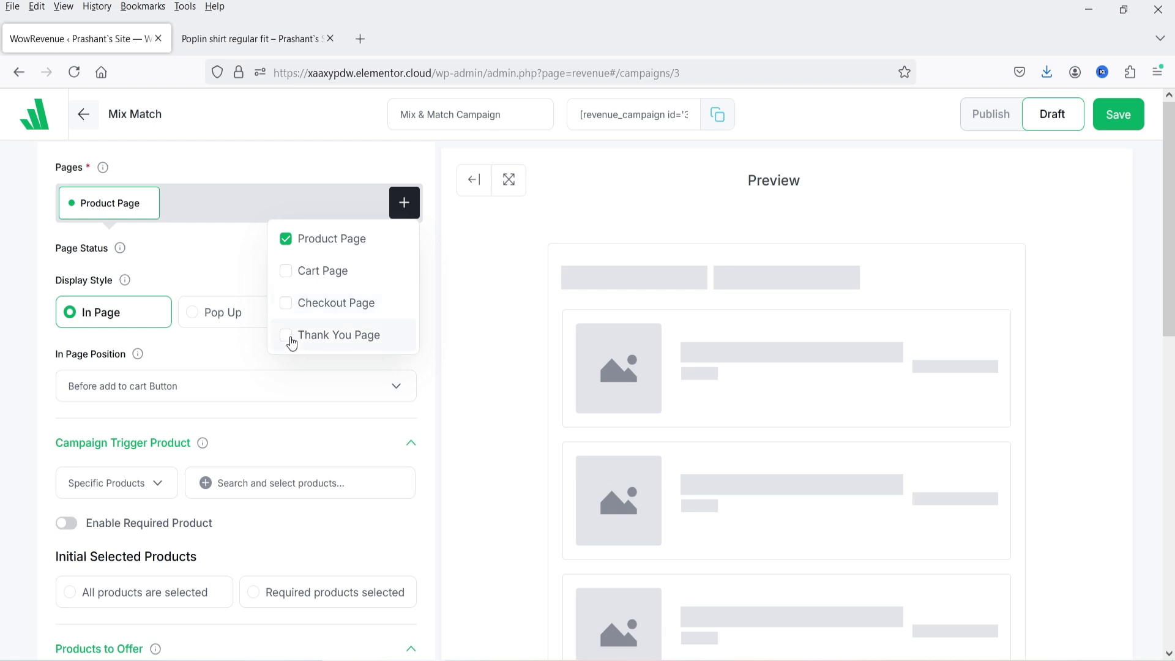
{"action": "left_click", "coordinate": [350, 280]}
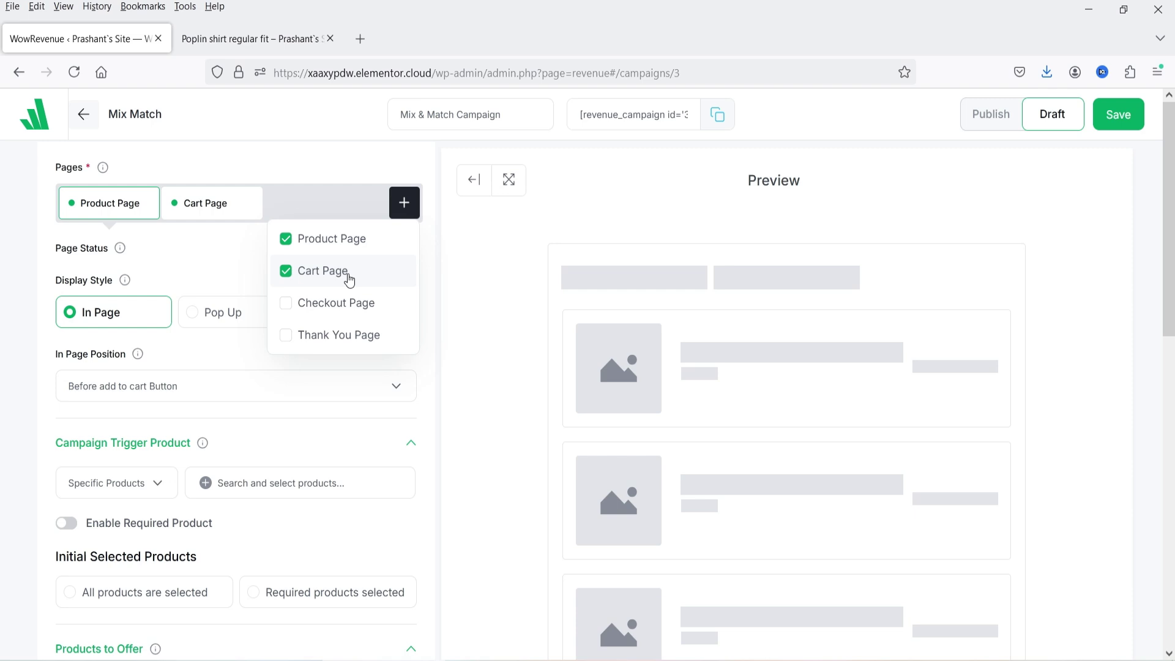
{"action": "left_click", "coordinate": [350, 280]}
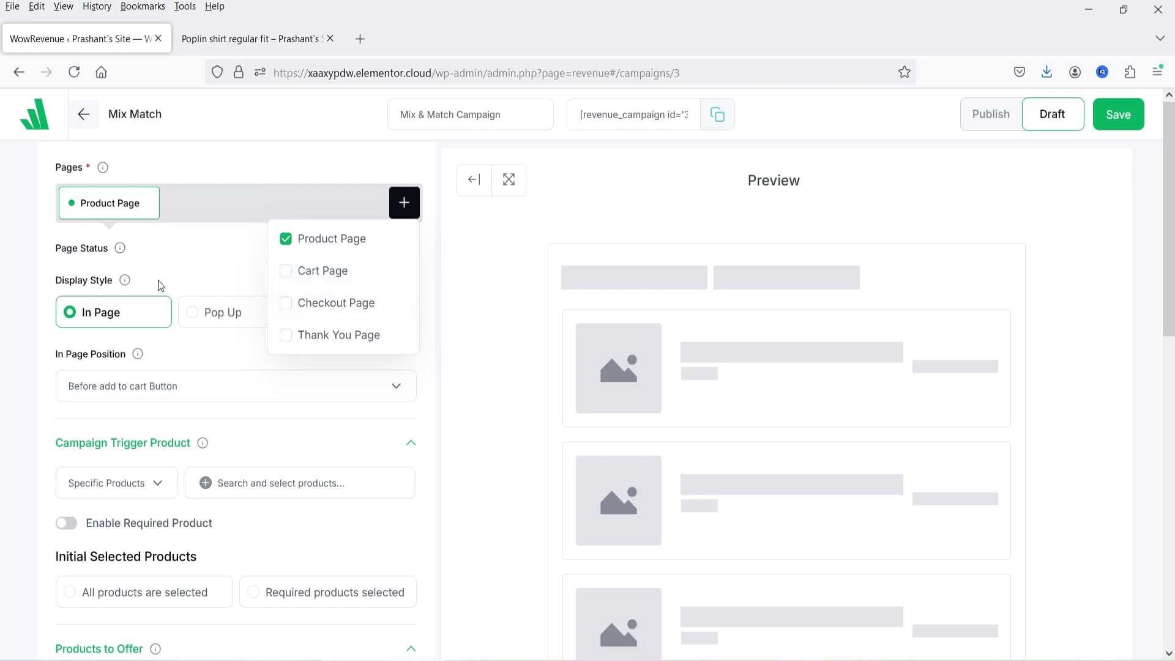
{"action": "left_click", "coordinate": [223, 258]}
Set the In Page Position to 'After single product summary'.
{"action": "mouse_move", "coordinate": [120, 252]}
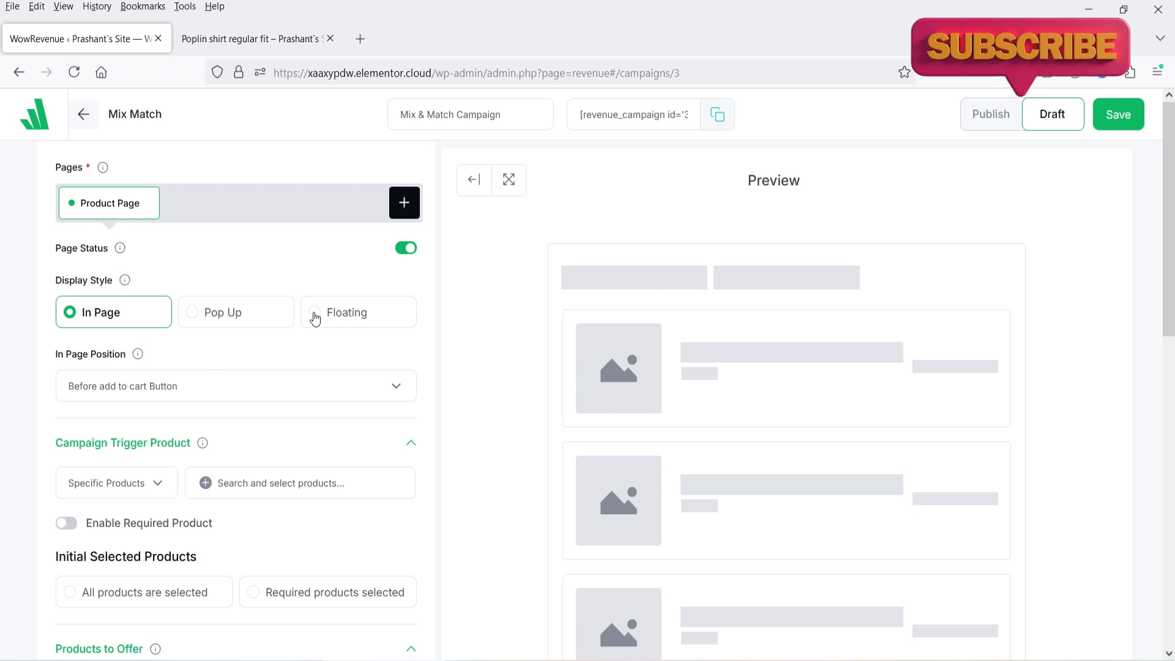
{"action": "scroll", "coordinate": [312, 315], "scroll_direction": "down", "scroll_amount": 2}
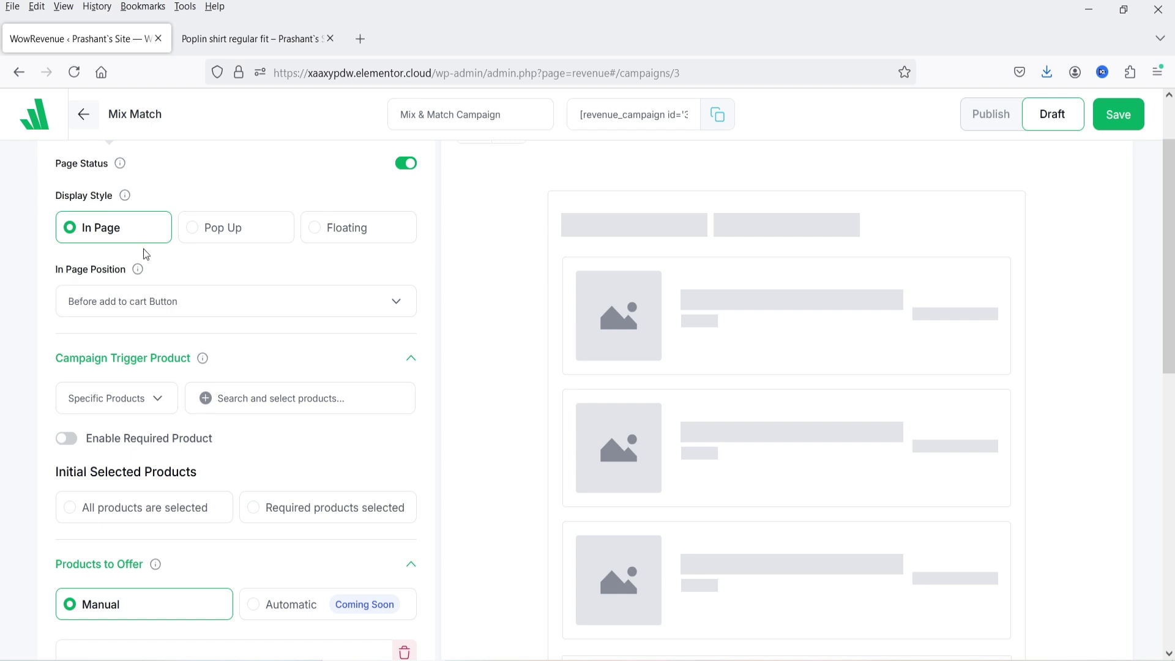
{"action": "left_click", "coordinate": [262, 309]}
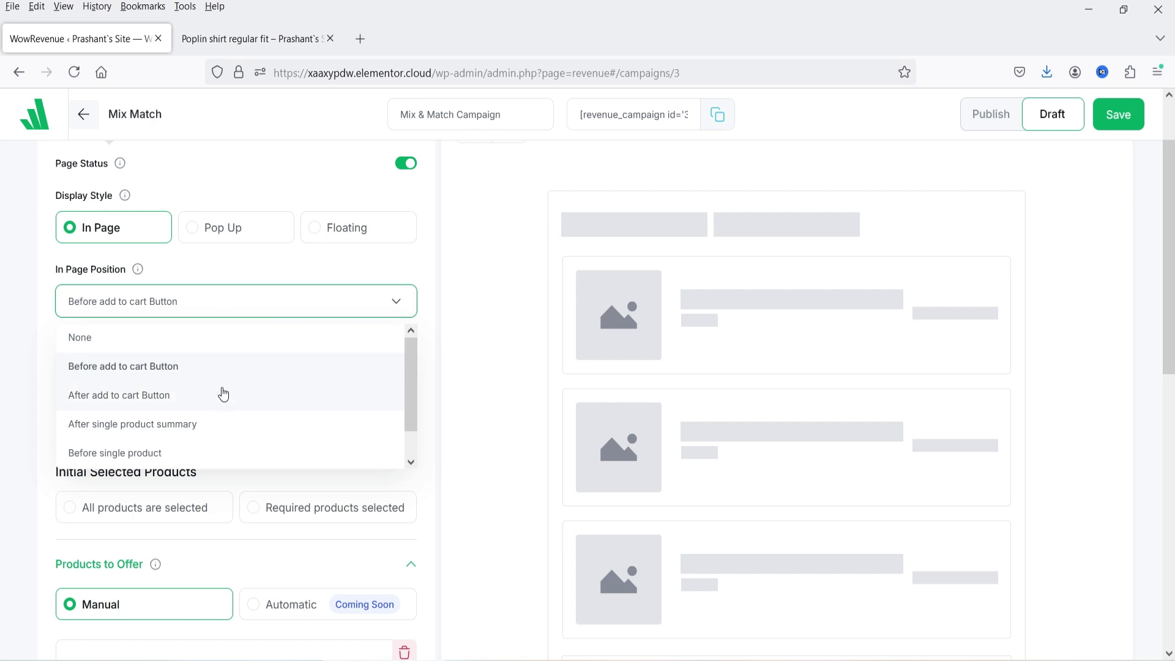
{"action": "left_click_drag", "start_coordinate": [412, 377], "coordinate": [411, 393]}
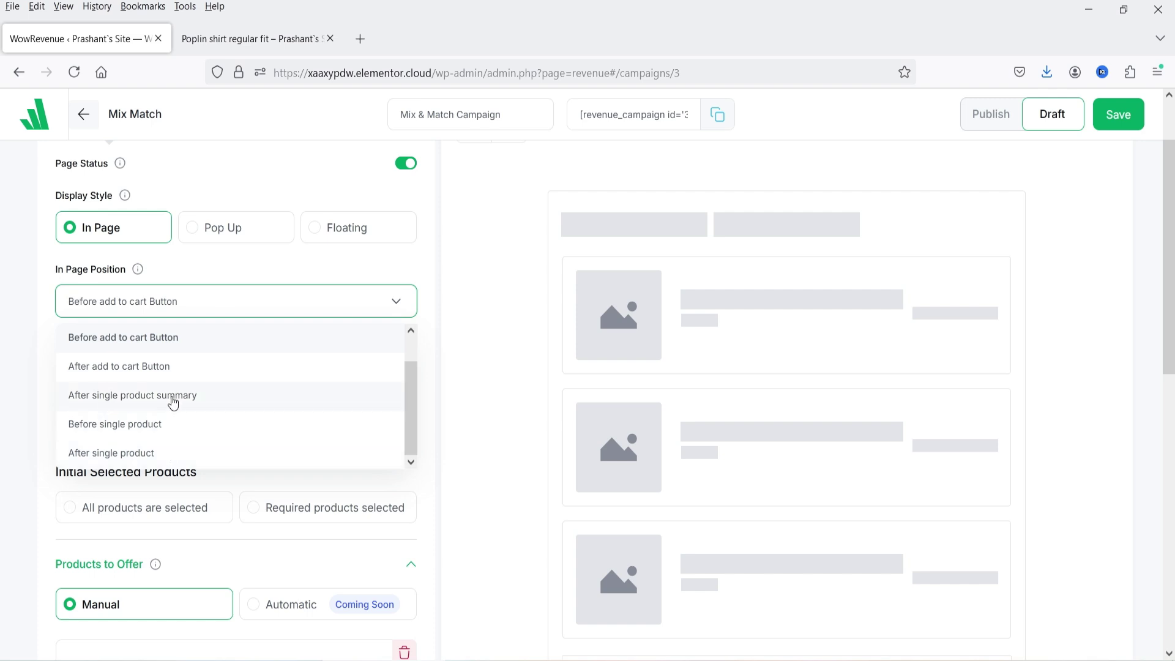
{"action": "left_click", "coordinate": [241, 403]}
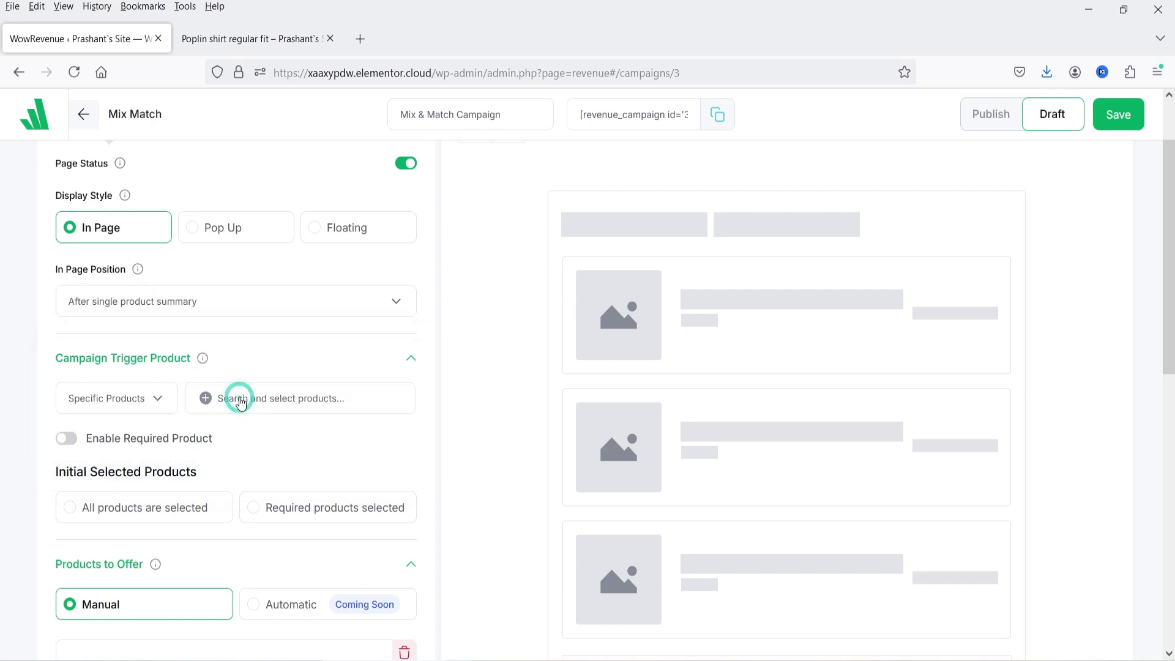
Keep the campaign trigger scope set to Specific Products.
{"action": "scroll", "coordinate": [236, 396], "scroll_direction": "down", "scroll_amount": 1}
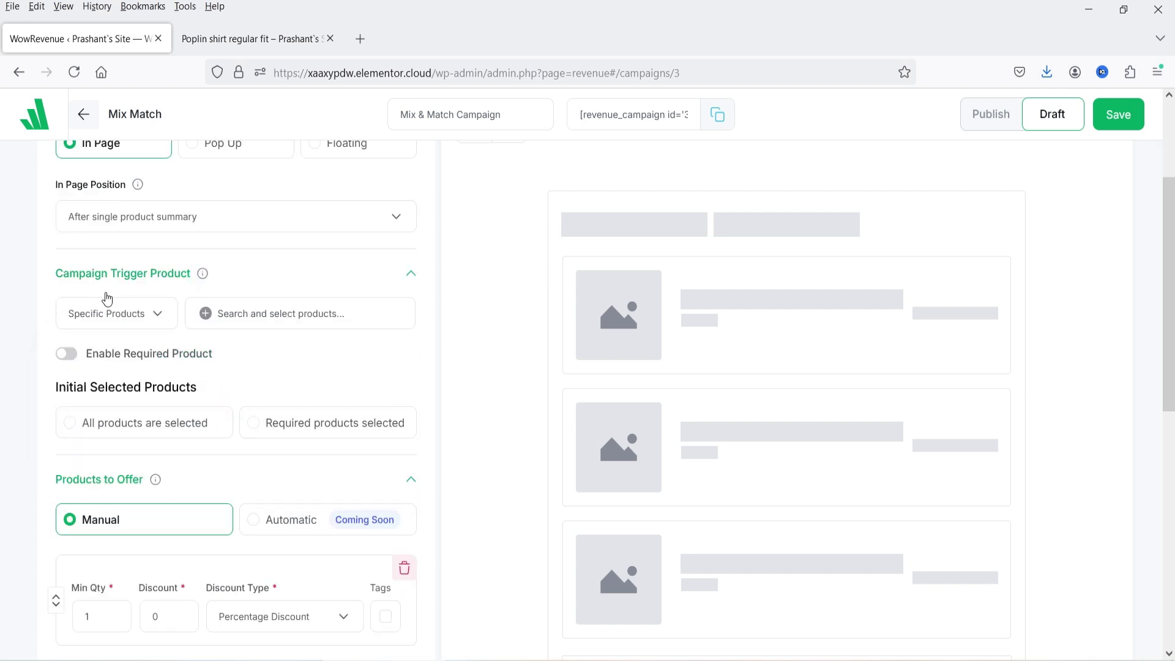
{"action": "left_click", "coordinate": [125, 318]}
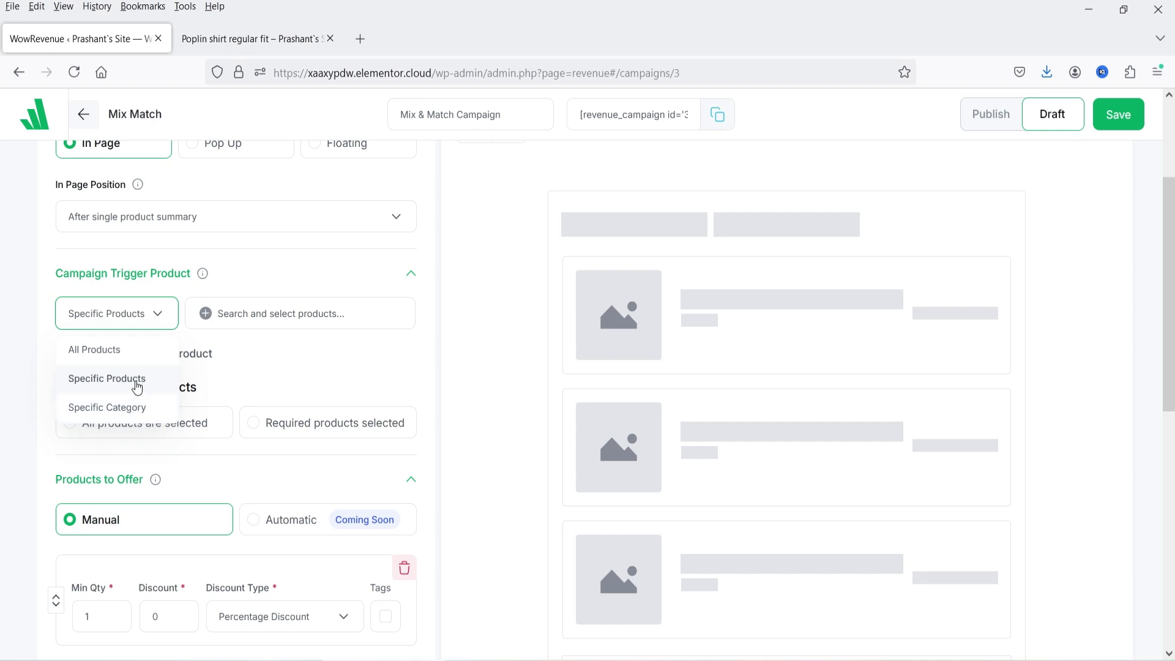
{"action": "left_click", "coordinate": [136, 380]}
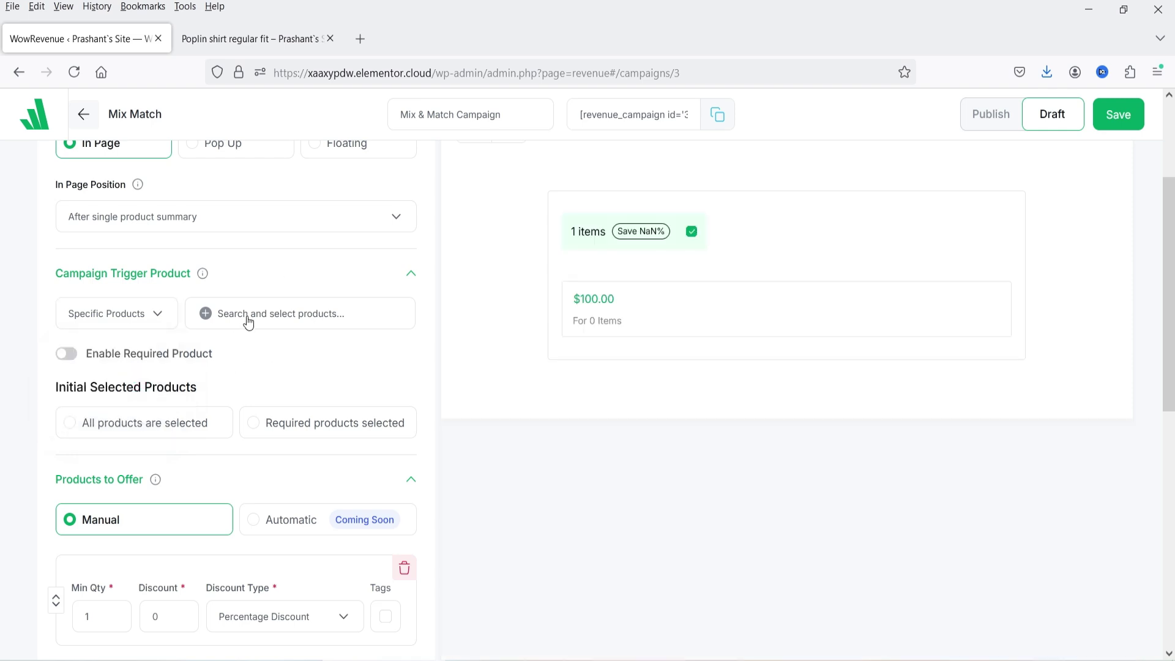
Choose Poplin shirt regular fit, Shorts with a tie belt, Patterned wrap dress and Denim Jacket as triggers.
{"action": "left_click", "coordinate": [275, 320]}
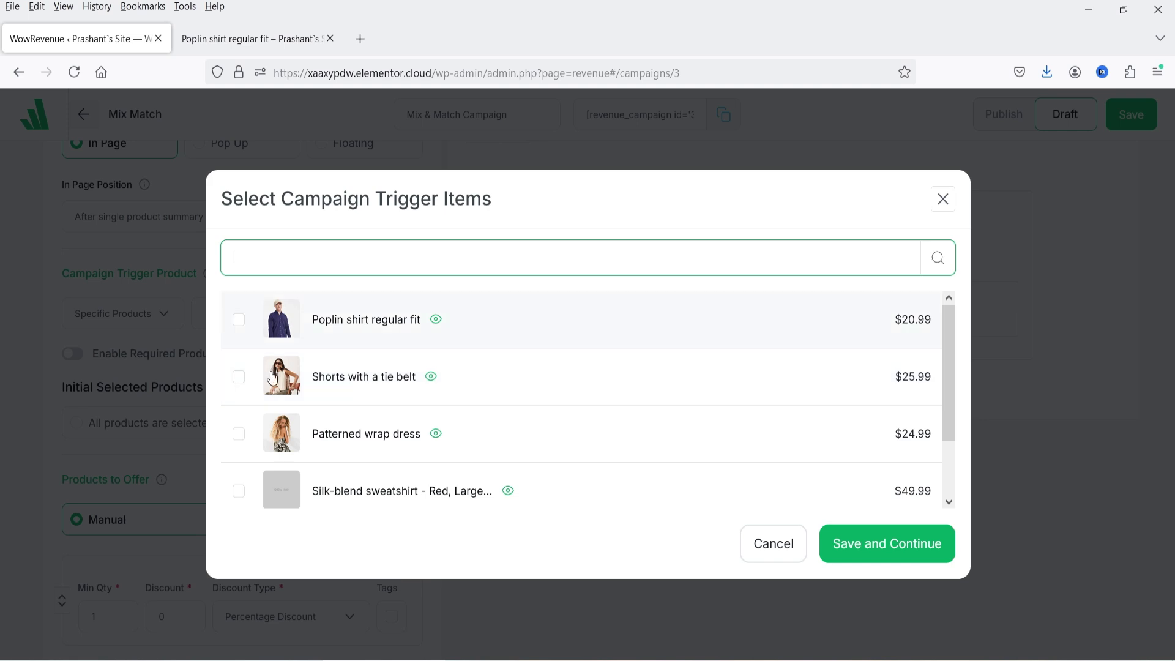
{"action": "left_click", "coordinate": [238, 323]}
{"action": "left_click", "coordinate": [239, 402]}
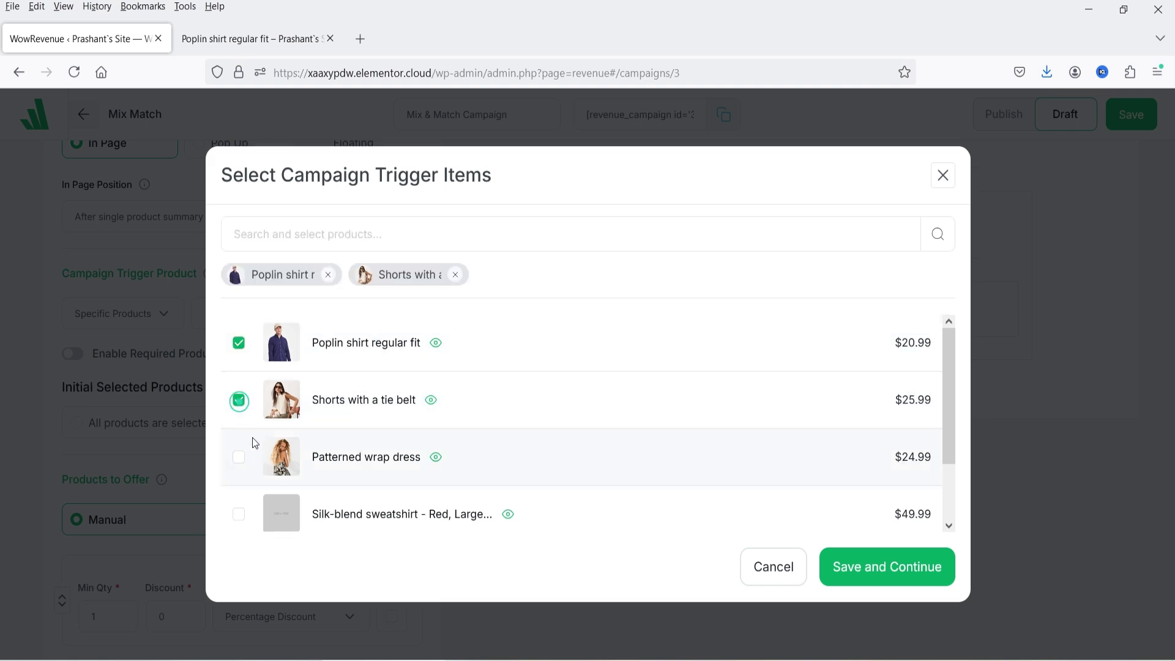
{"action": "left_click", "coordinate": [239, 458]}
{"action": "scroll", "coordinate": [241, 459], "scroll_direction": "down", "scroll_amount": 2}
{"action": "left_click", "coordinate": [241, 504]}
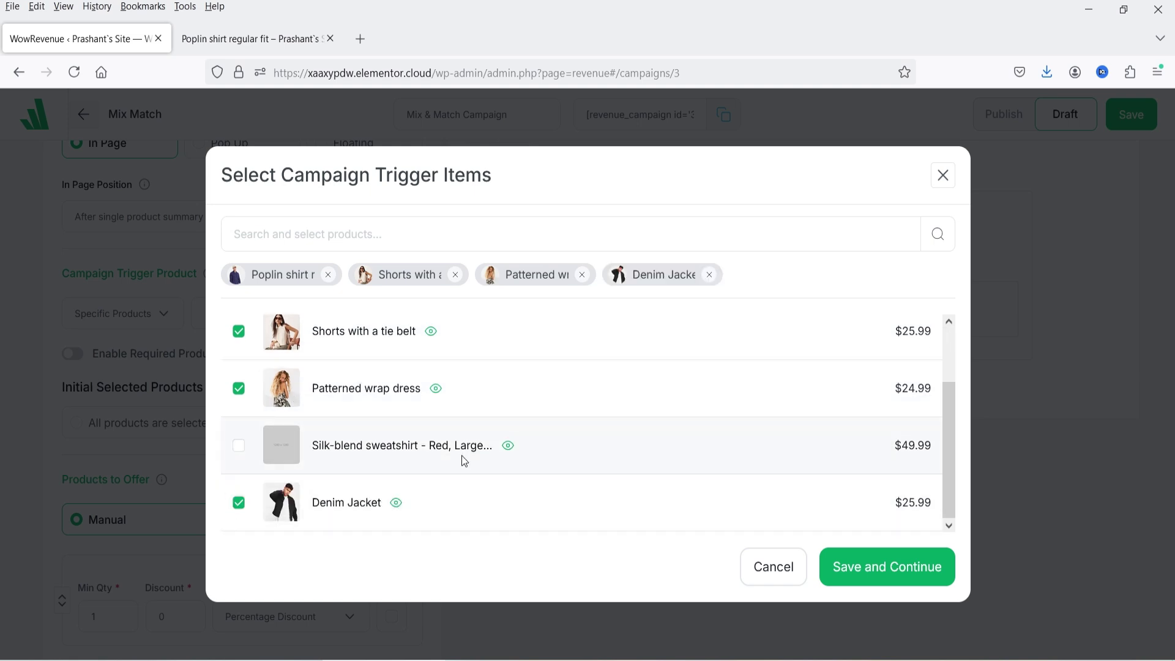
{"action": "left_click", "coordinate": [868, 568]}
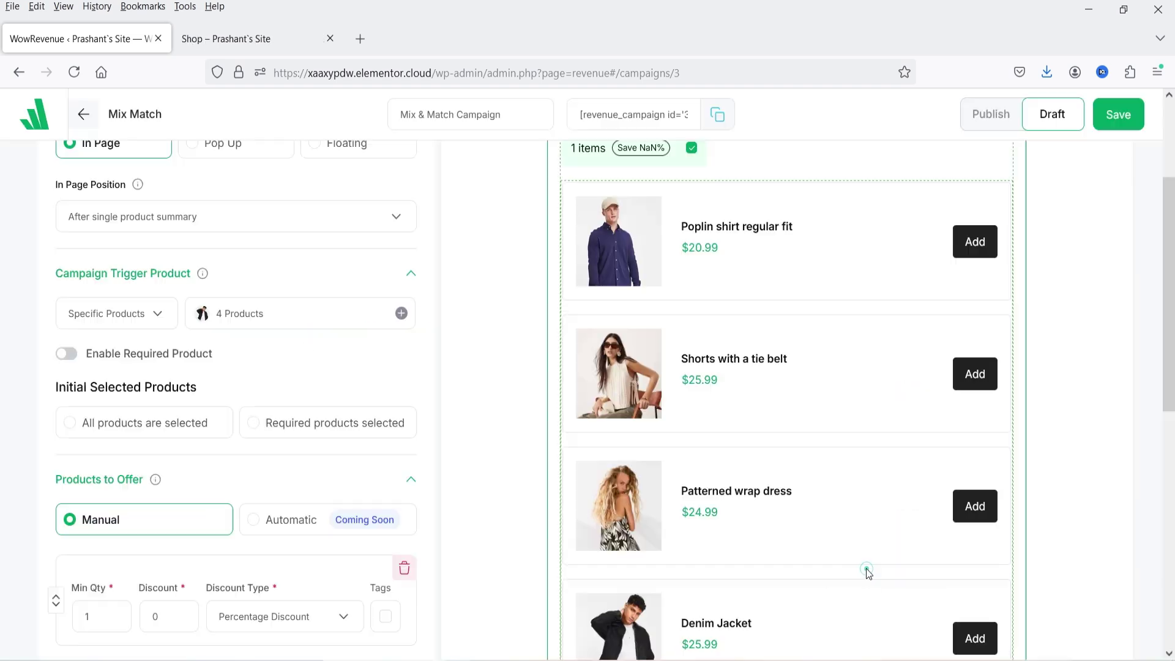
{"action": "scroll", "coordinate": [710, 248], "scroll_direction": "up", "scroll_amount": 2}
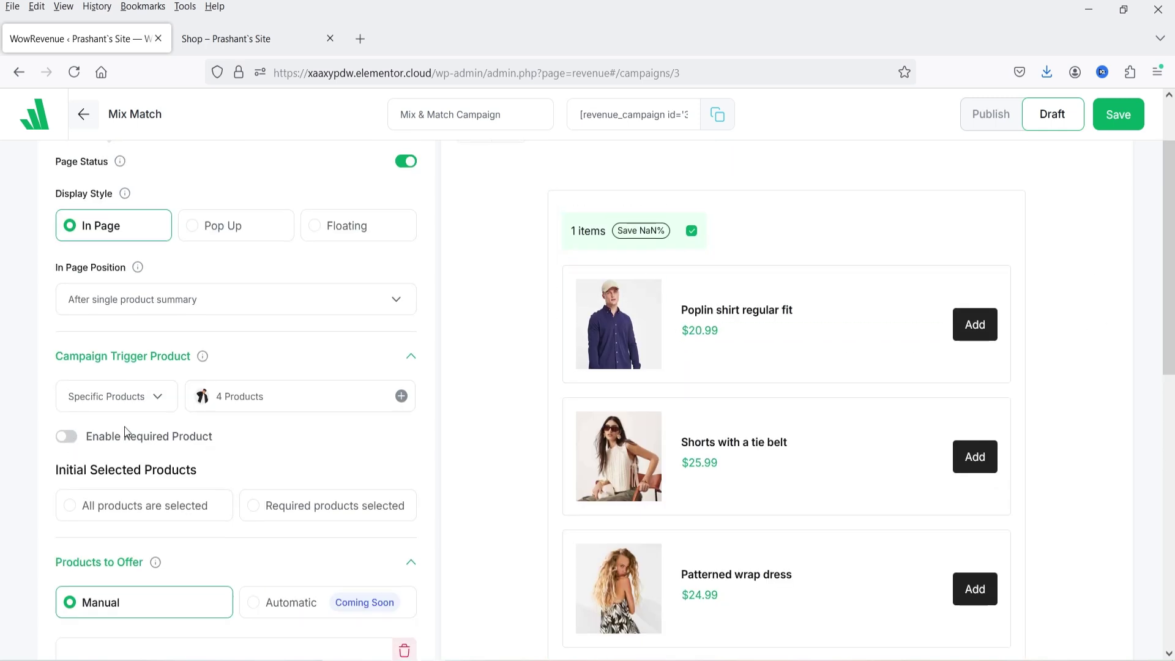
{"action": "scroll", "coordinate": [90, 441], "scroll_direction": "down", "scroll_amount": 2}
{"action": "left_click", "coordinate": [66, 355]}
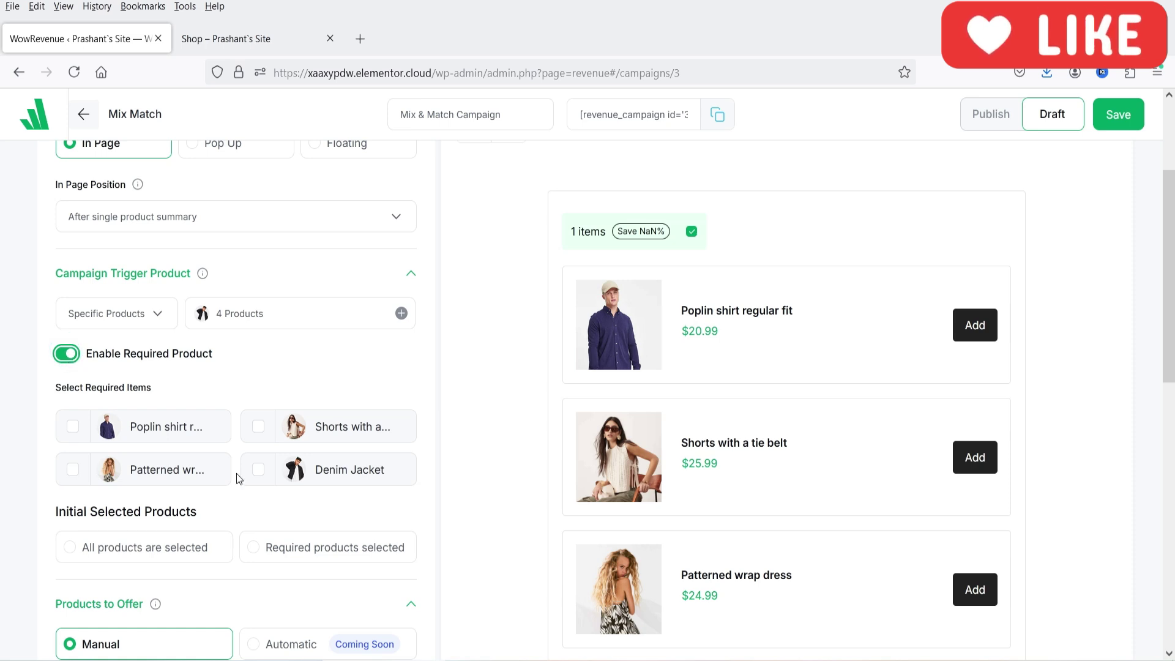
{"action": "scroll", "coordinate": [236, 472], "scroll_direction": "down", "scroll_amount": 2}
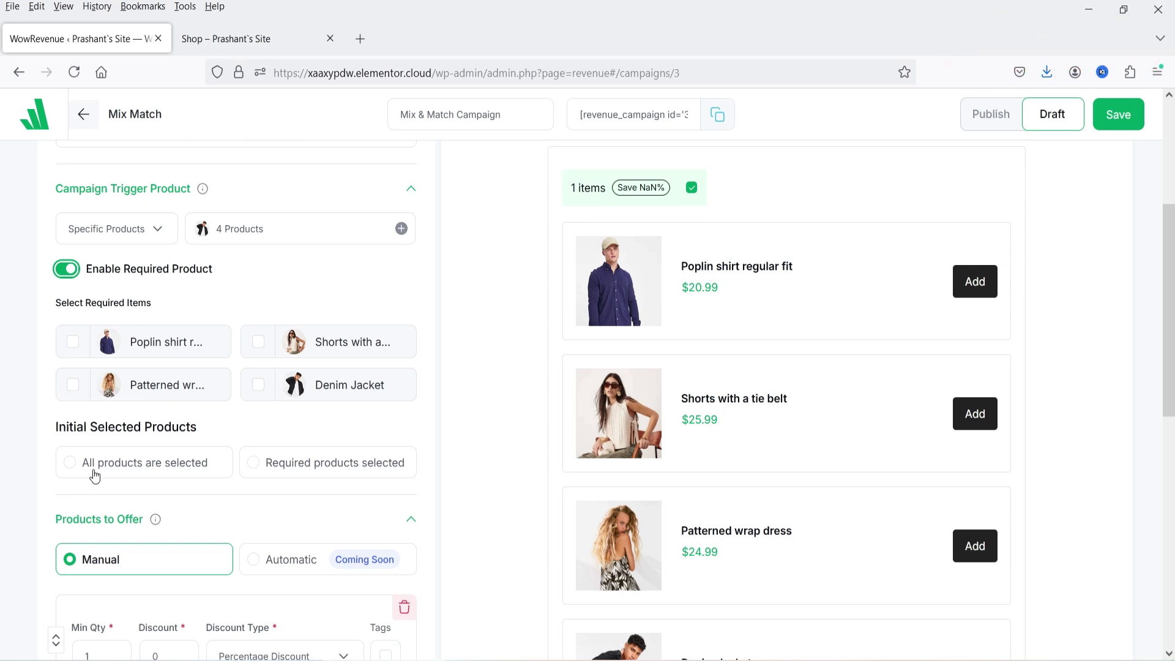
{"action": "left_click", "coordinate": [75, 468]}
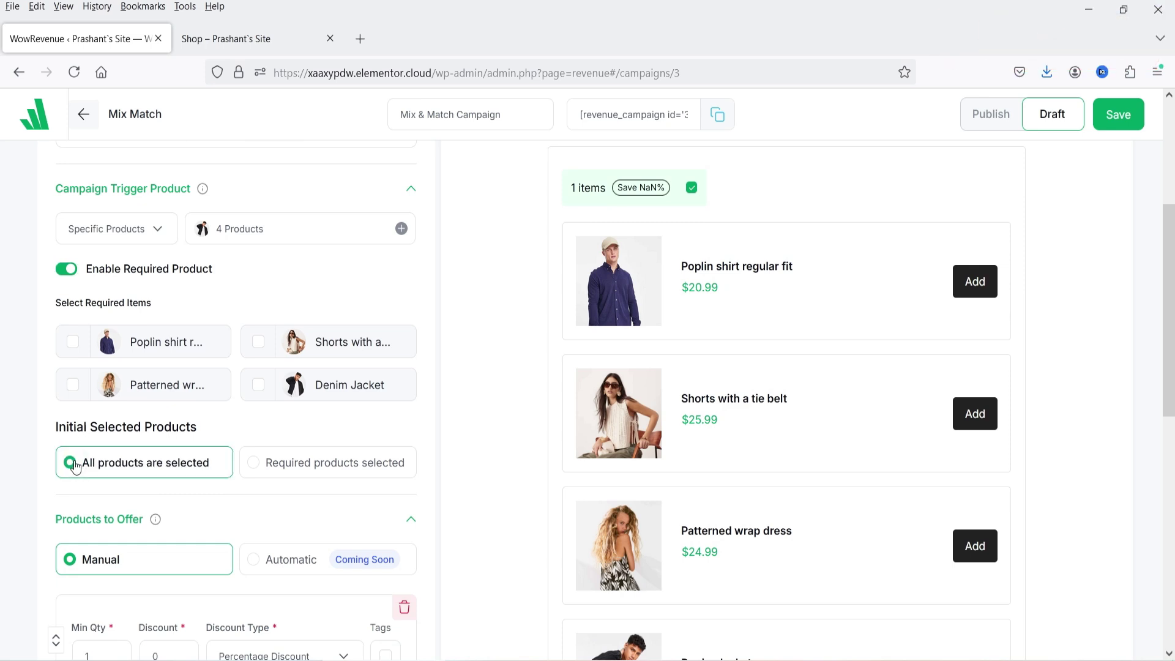
{"action": "scroll", "coordinate": [877, 377], "scroll_direction": "down", "scroll_amount": 8}
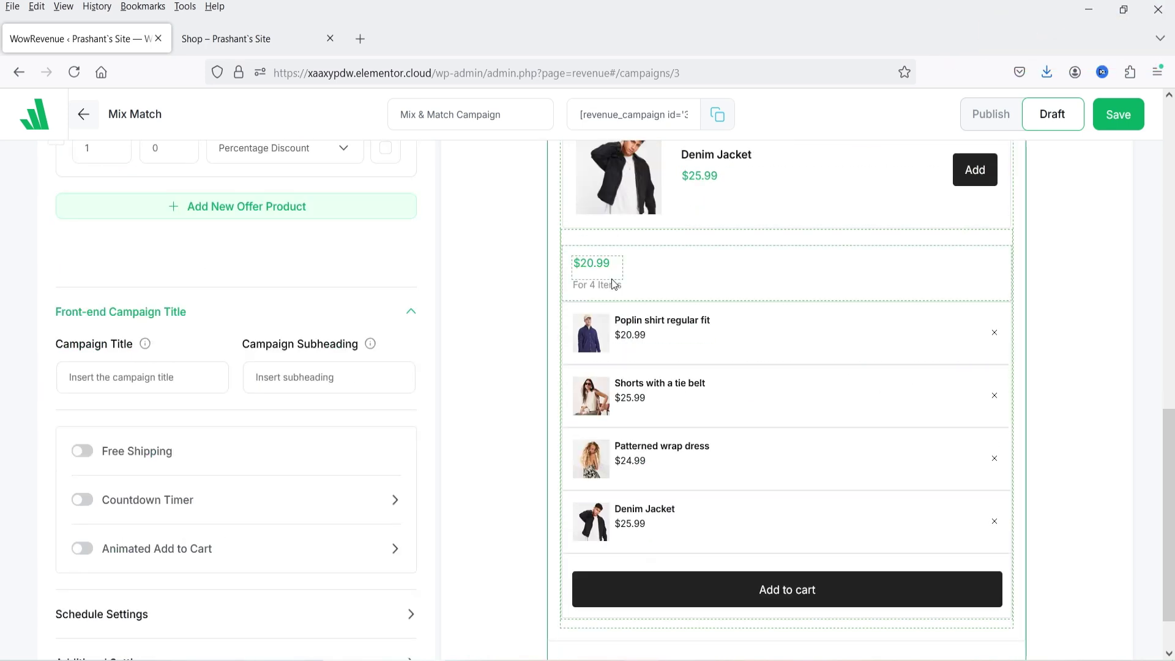
{"action": "scroll", "coordinate": [93, 258], "scroll_direction": "up", "scroll_amount": 3}
{"action": "scroll", "coordinate": [173, 266], "scroll_direction": "down", "scroll_amount": 4}
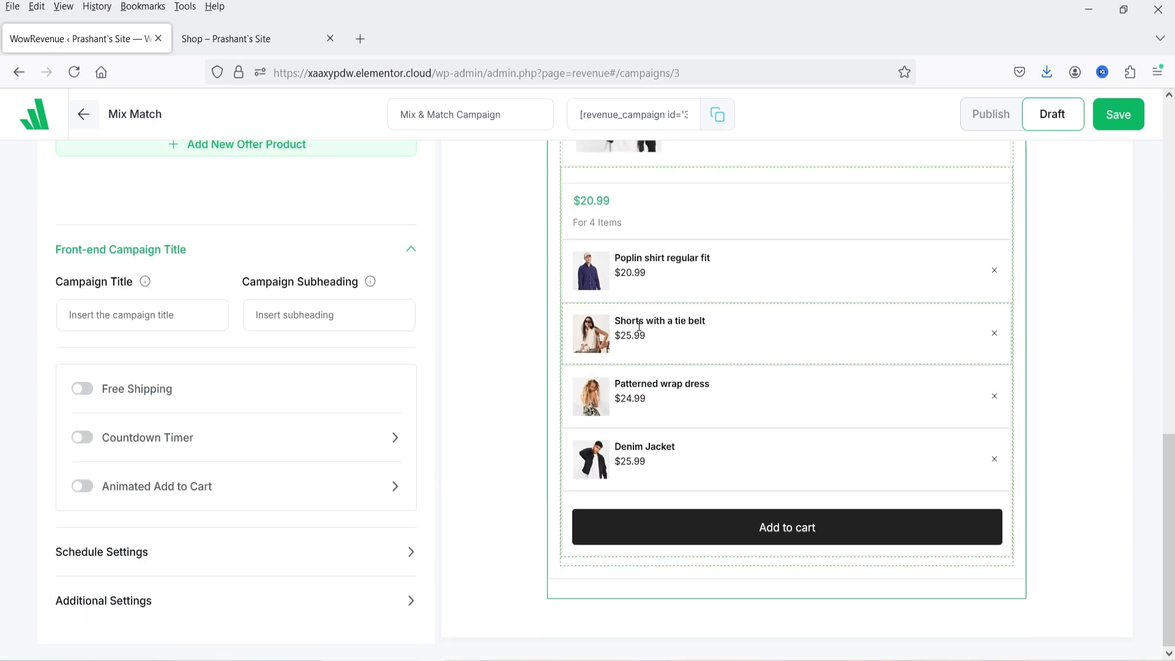
{"action": "scroll", "coordinate": [51, 311], "scroll_direction": "up", "scroll_amount": 5}
{"action": "scroll", "coordinate": [51, 310], "scroll_direction": "up", "scroll_amount": 2}
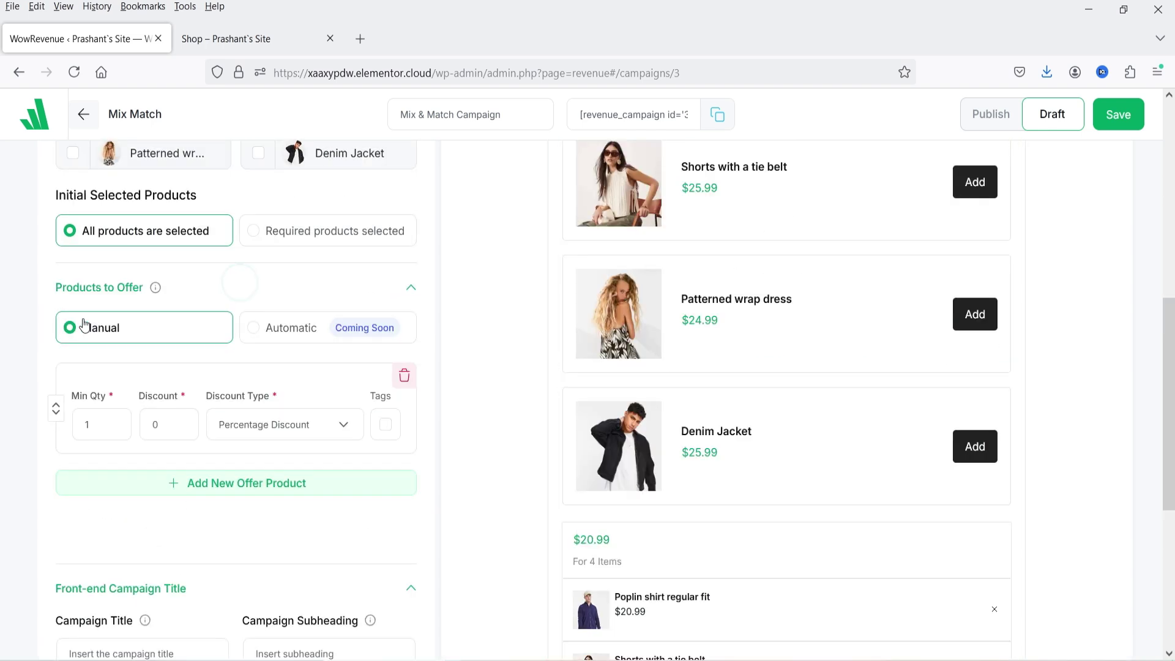
{"action": "scroll", "coordinate": [182, 314], "scroll_direction": "down", "scroll_amount": 1}
{"action": "scroll", "coordinate": [182, 314], "scroll_direction": "down", "scroll_amount": 3}
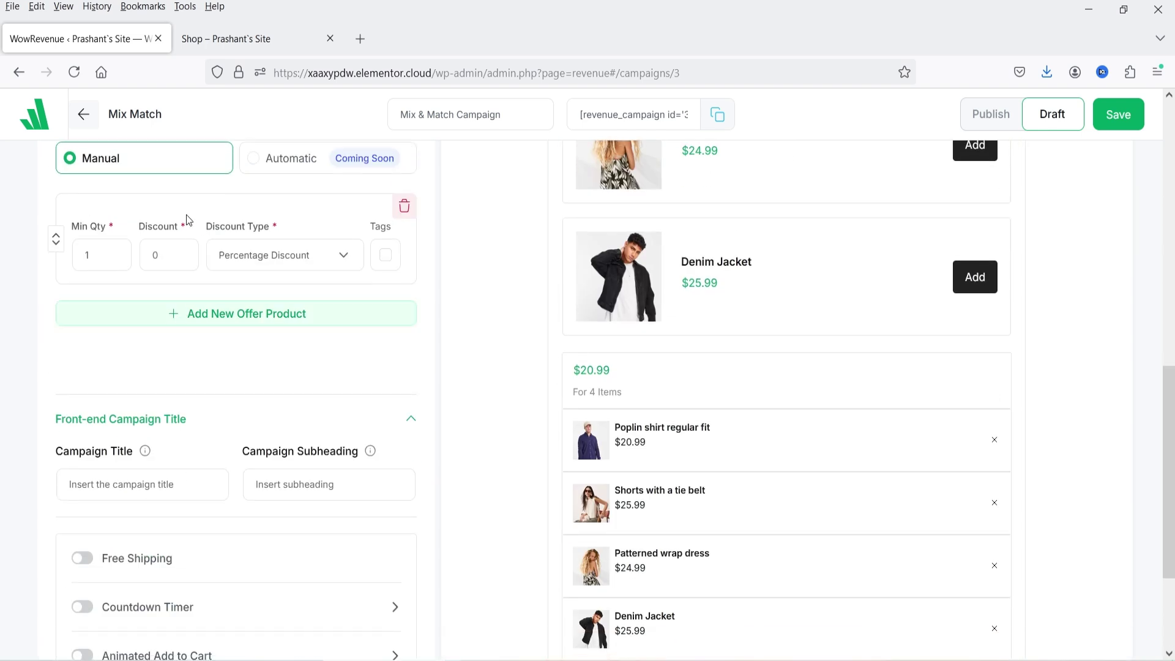
{"action": "scroll", "coordinate": [177, 224], "scroll_direction": "up", "scroll_amount": 2}
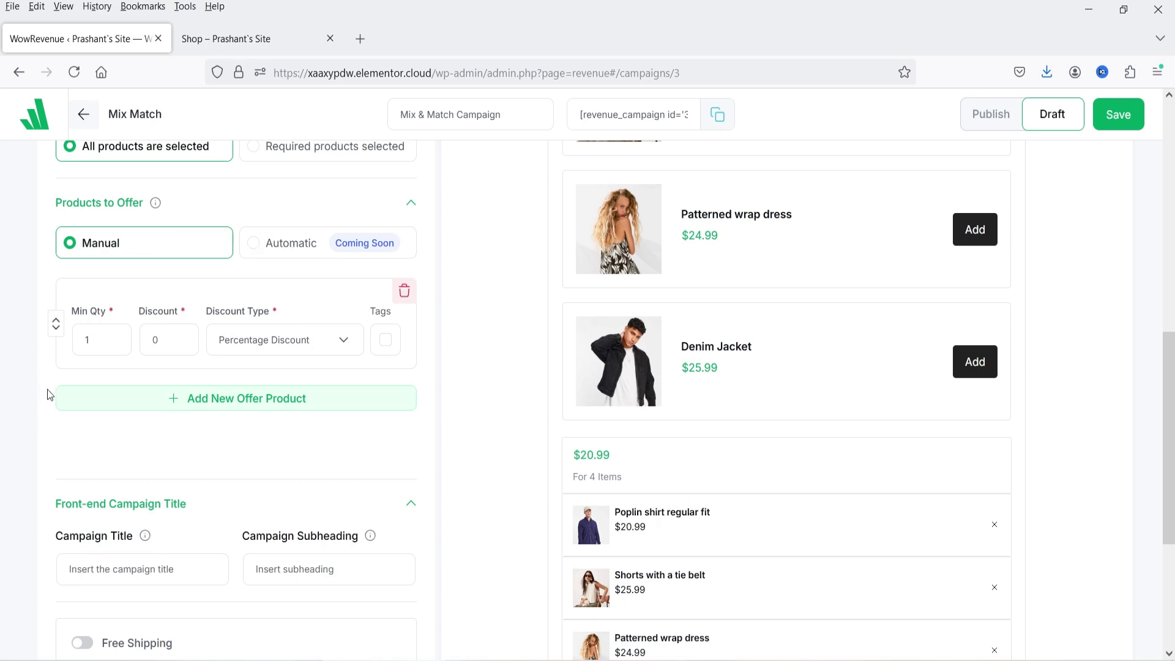
Set the first tier to a 10% percentage discount on a minimum of 2 items.
{"action": "left_click", "coordinate": [96, 340]}
{"action": "key", "text": "BackSpace"}
{"action": "type", "text": "2"}
{"action": "left_click", "coordinate": [169, 339]}
{"action": "key", "text": "BackSpace"}
{"action": "type", "text": "10"}
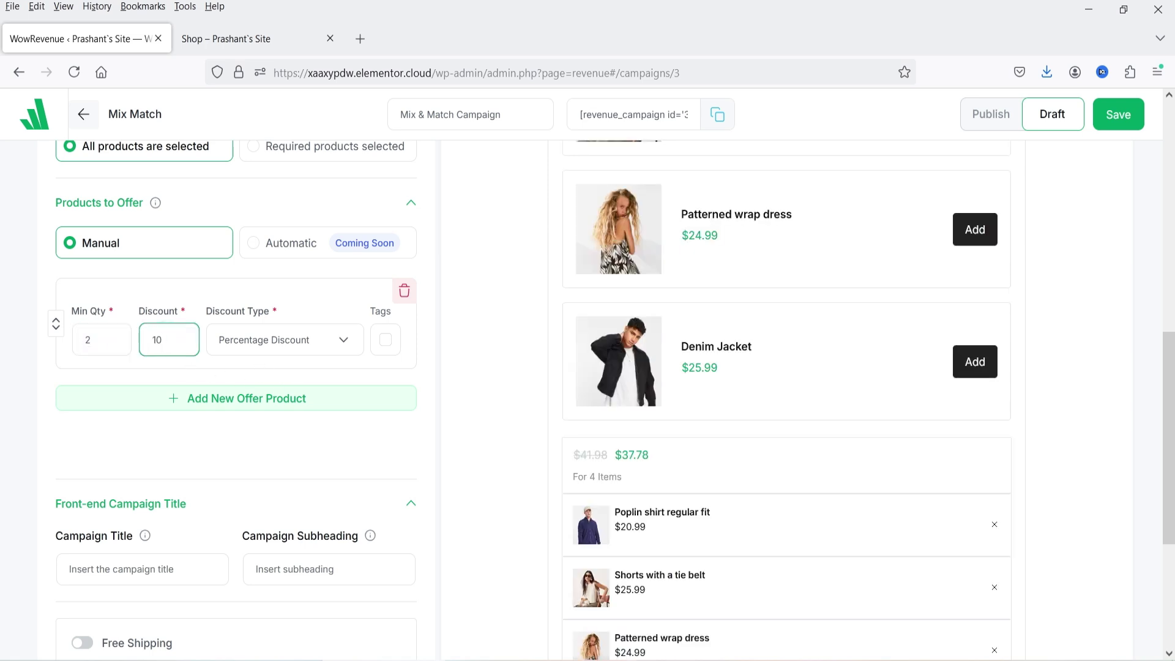
{"action": "left_click", "coordinate": [266, 349]}
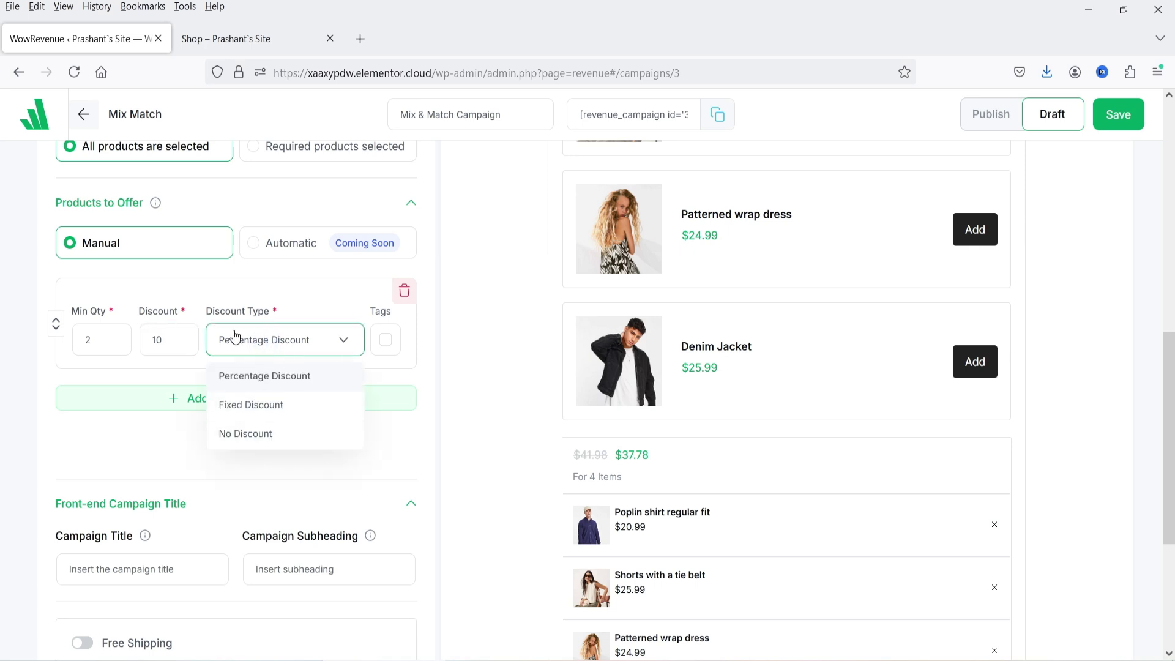
{"action": "left_click", "coordinate": [101, 338]}
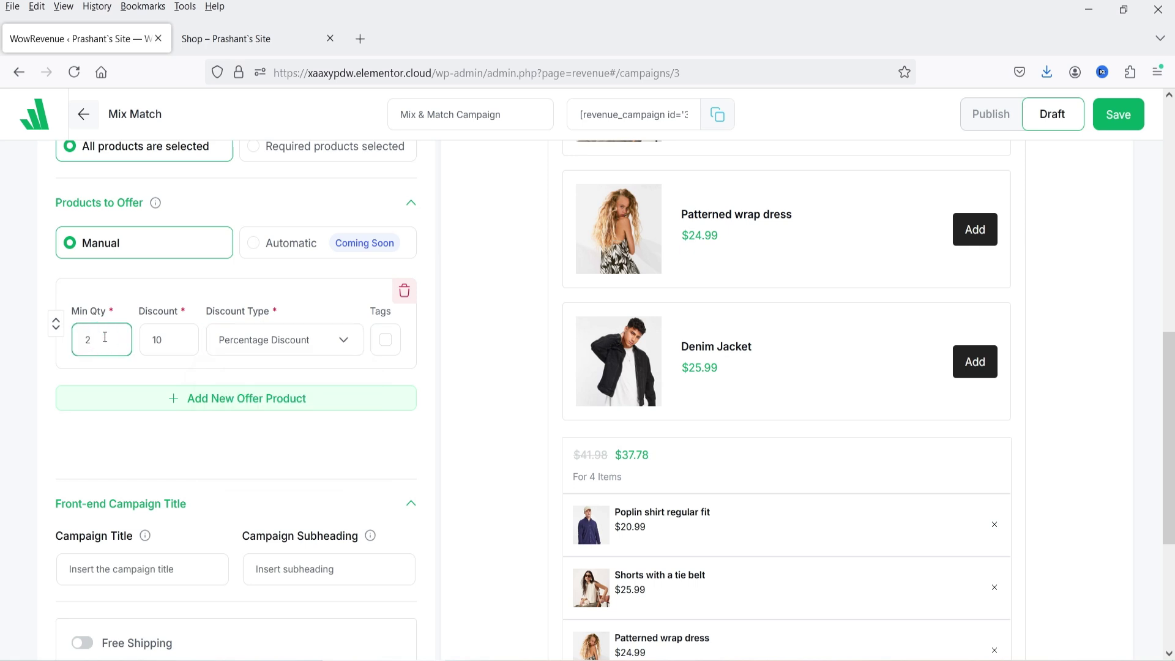
Add a second tier giving 15% off 3 items.
{"action": "left_click", "coordinate": [214, 401]}
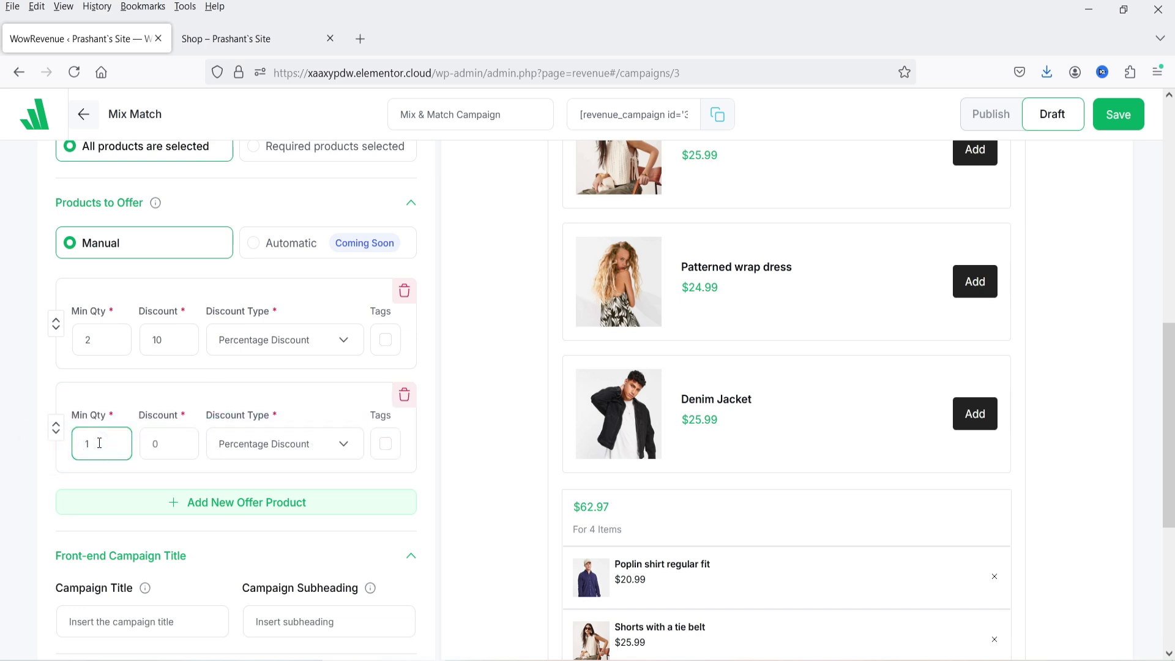
{"action": "key", "text": "BackSpace"}
{"action": "type", "text": "3"}
{"action": "left_click", "coordinate": [154, 445]}
{"action": "key", "text": "BackSpace"}
{"action": "type", "text": "15"}
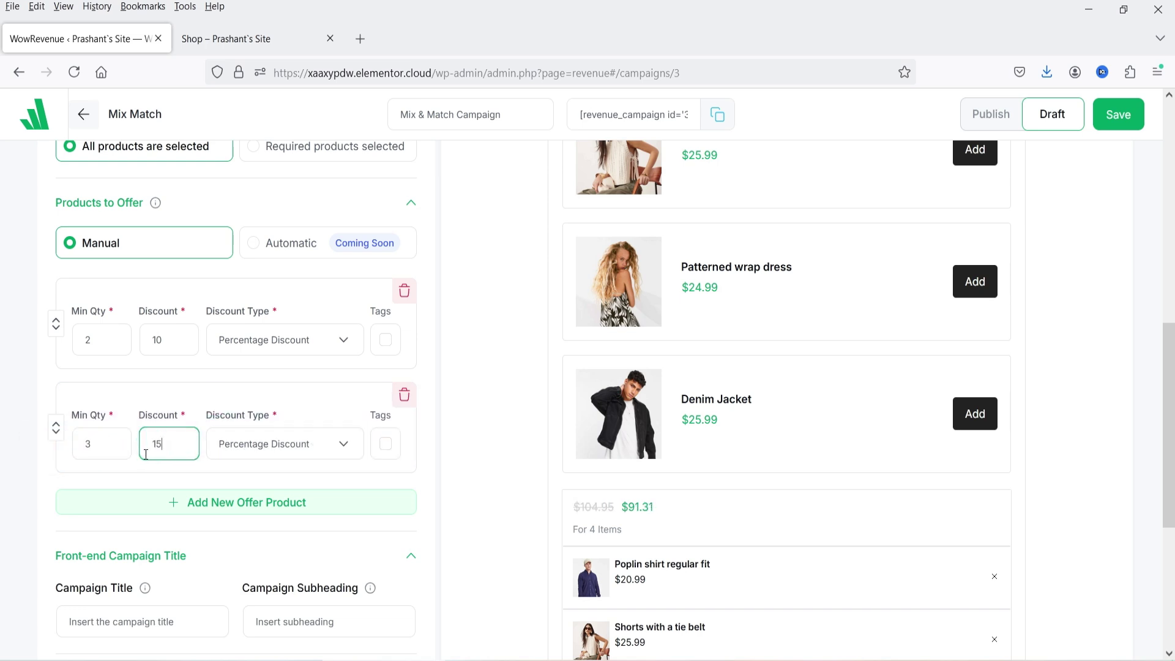
Add a third tier giving 25% off 4 items.
{"action": "left_click", "coordinate": [244, 502]}
{"action": "scroll", "coordinate": [153, 429], "scroll_direction": "down", "scroll_amount": 3}
{"action": "left_click", "coordinate": [109, 376]}
{"action": "key", "text": "BackSpace"}
{"action": "type", "text": "4"}
{"action": "left_click", "coordinate": [163, 375]}
{"action": "key", "text": "BackSpace"}
{"action": "type", "text": "25"}
{"action": "scroll", "coordinate": [1059, 340], "scroll_direction": "up", "scroll_amount": 8}
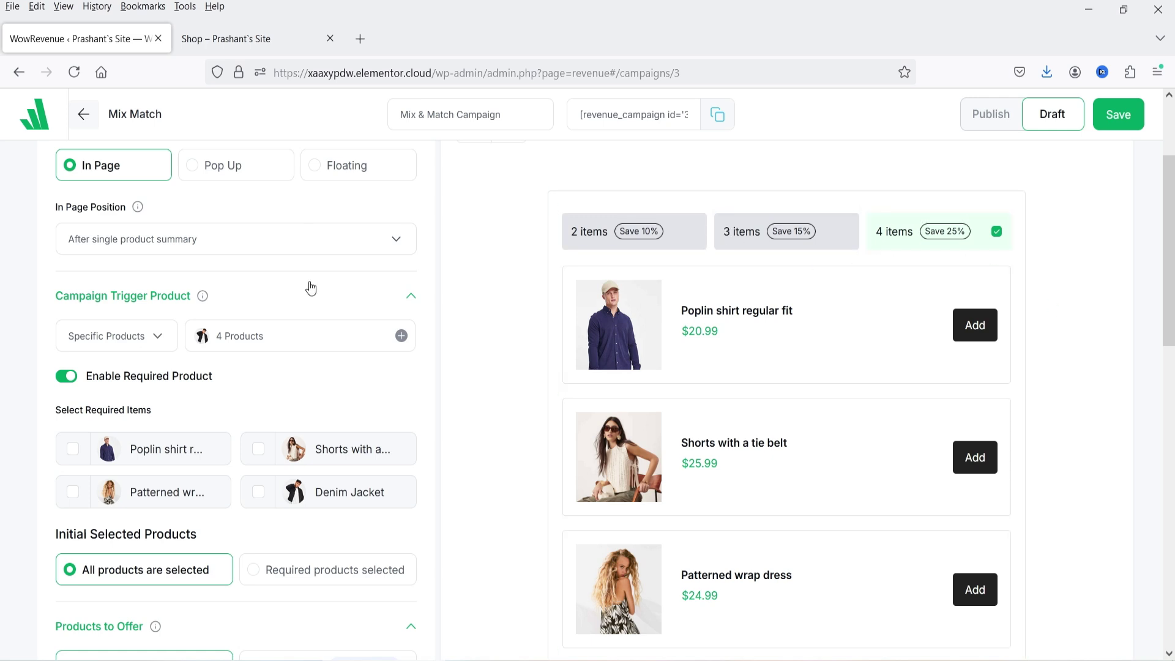
Enter 'Mix & Match Product Bundles' as the front-end Campaign Title.
{"action": "scroll", "coordinate": [957, 359], "scroll_direction": "up", "scroll_amount": 3}
{"action": "scroll", "coordinate": [1088, 339], "scroll_direction": "down", "scroll_amount": 1}
{"action": "scroll", "coordinate": [223, 279], "scroll_direction": "down", "scroll_amount": 9}
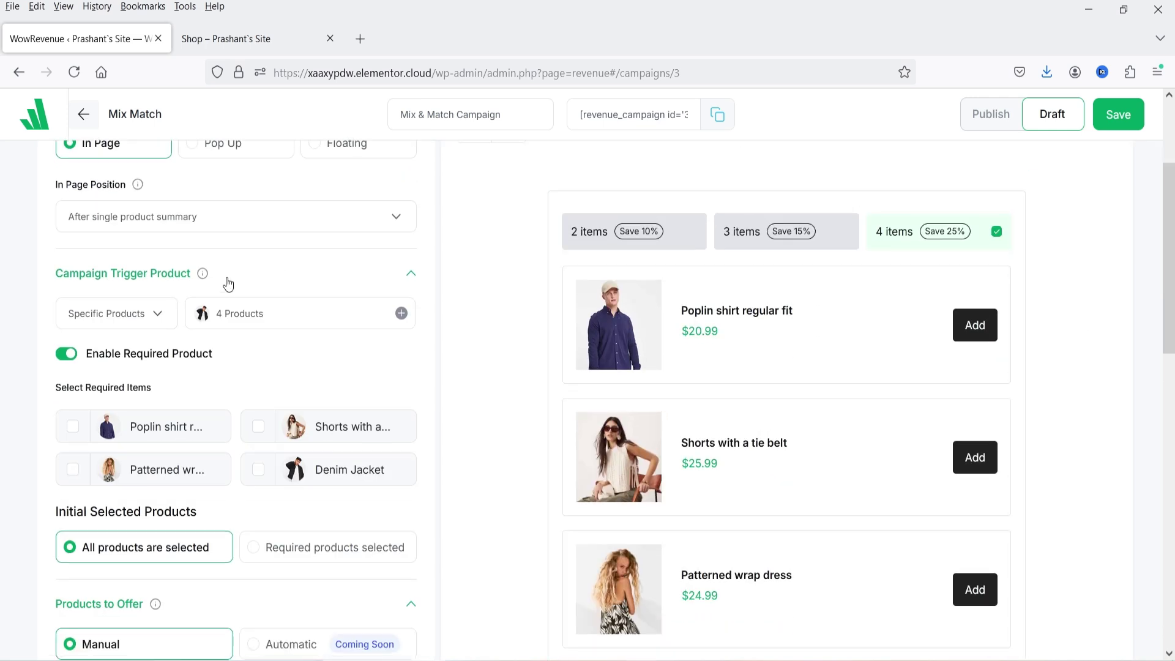
{"action": "scroll", "coordinate": [140, 328], "scroll_direction": "down", "scroll_amount": 4}
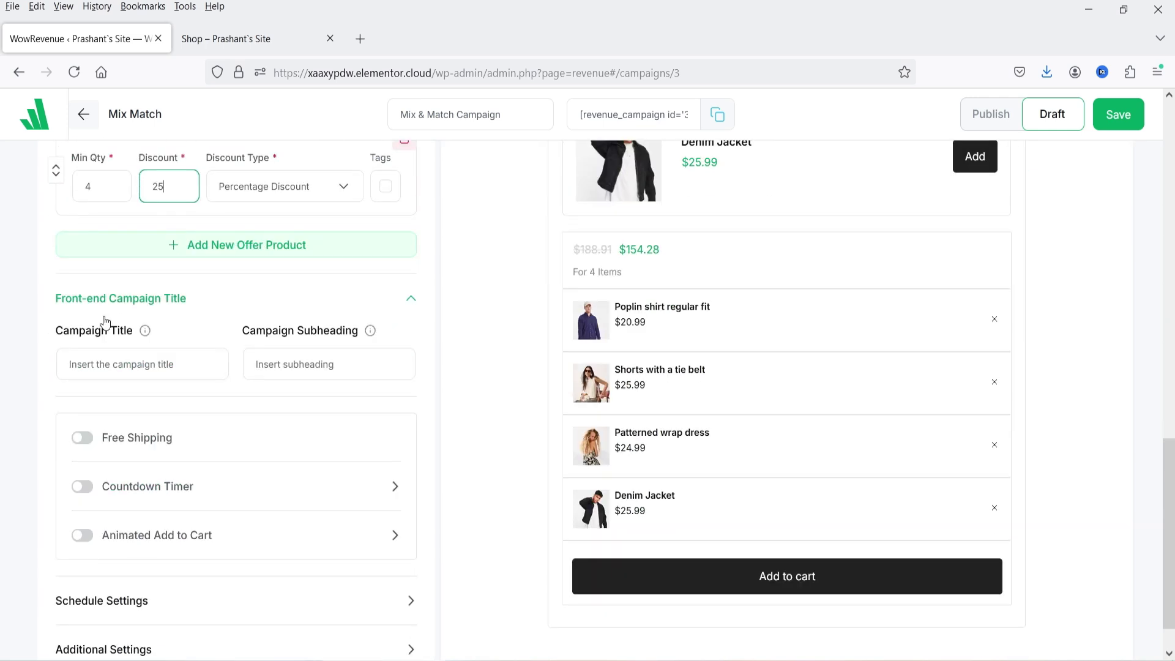
{"action": "scroll", "coordinate": [347, 434], "scroll_direction": "up", "scroll_amount": 7}
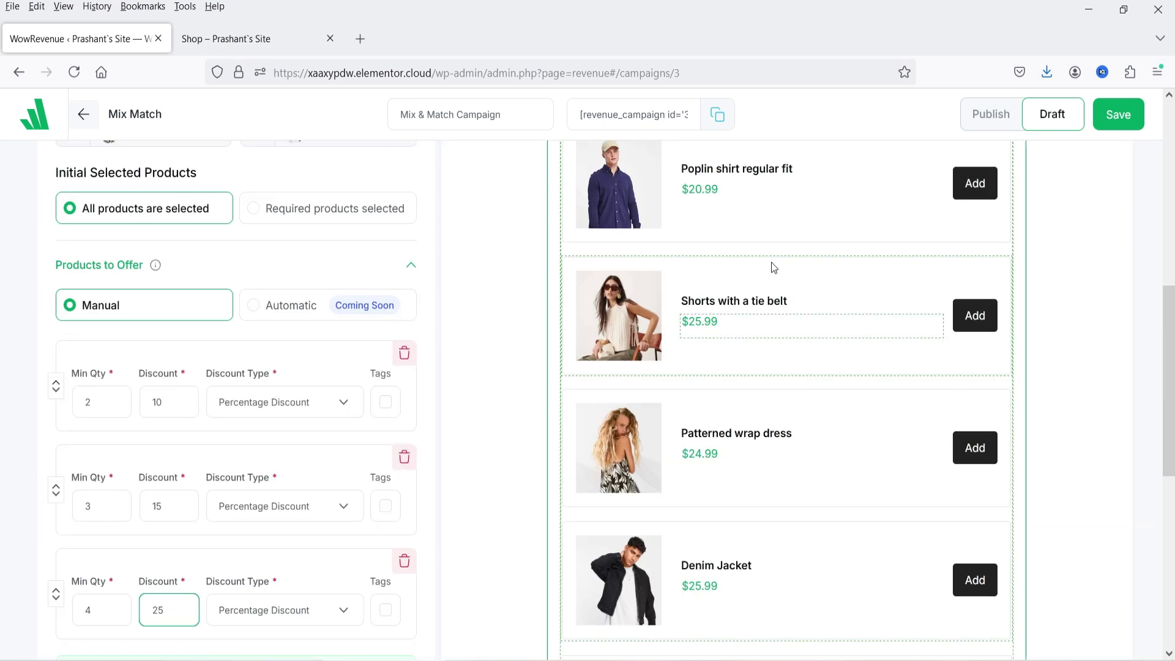
{"action": "scroll", "coordinate": [104, 365], "scroll_direction": "down", "scroll_amount": 5}
{"action": "left_click", "coordinate": [113, 446]}
{"action": "type", "text": "Mix & Match Product Bundles"}
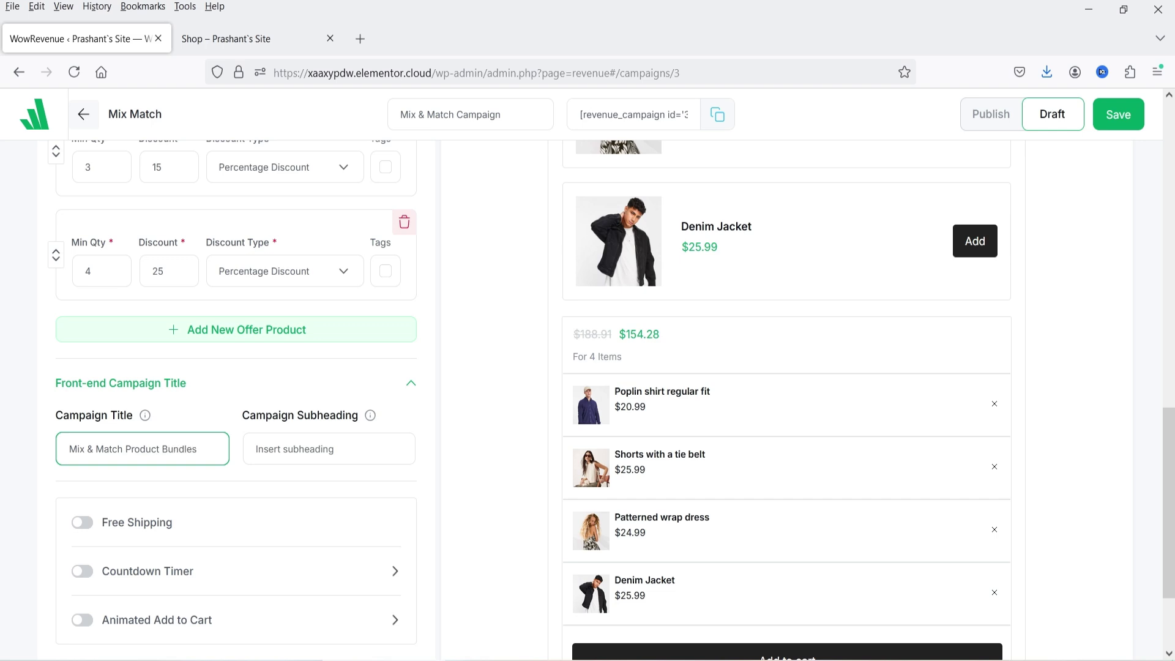
Enter 'Get upto 25% additional discount' as the Campaign Subheading.
{"action": "scroll", "coordinate": [1039, 330], "scroll_direction": "up", "scroll_amount": 15}
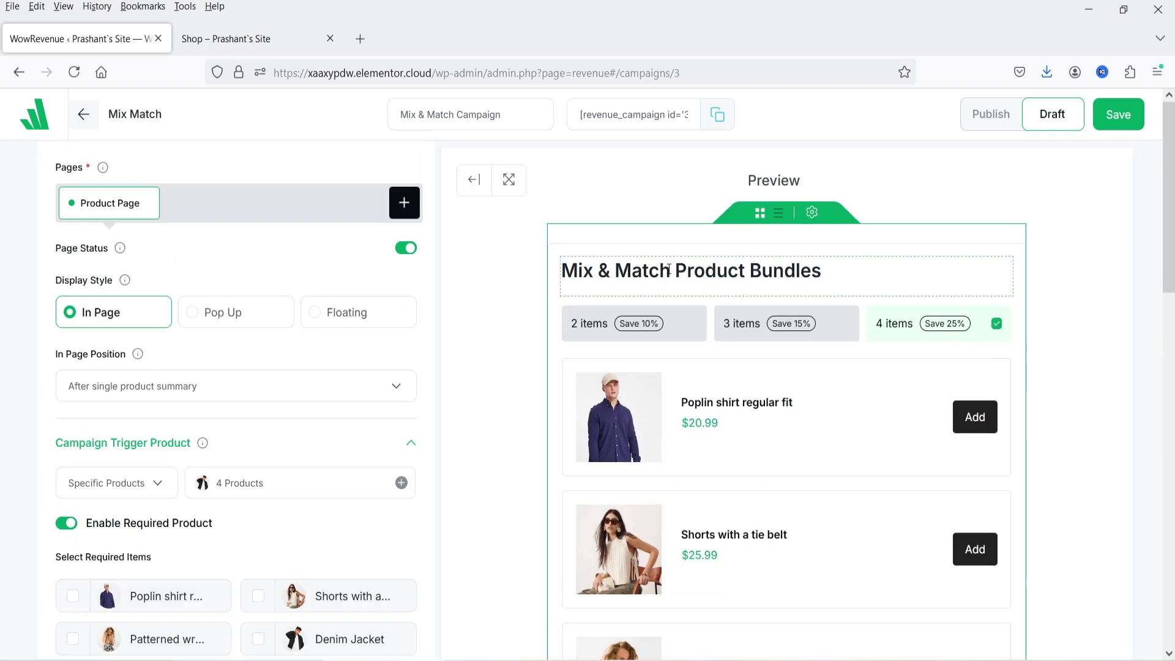
{"action": "scroll", "coordinate": [355, 454], "scroll_direction": "down", "scroll_amount": 15}
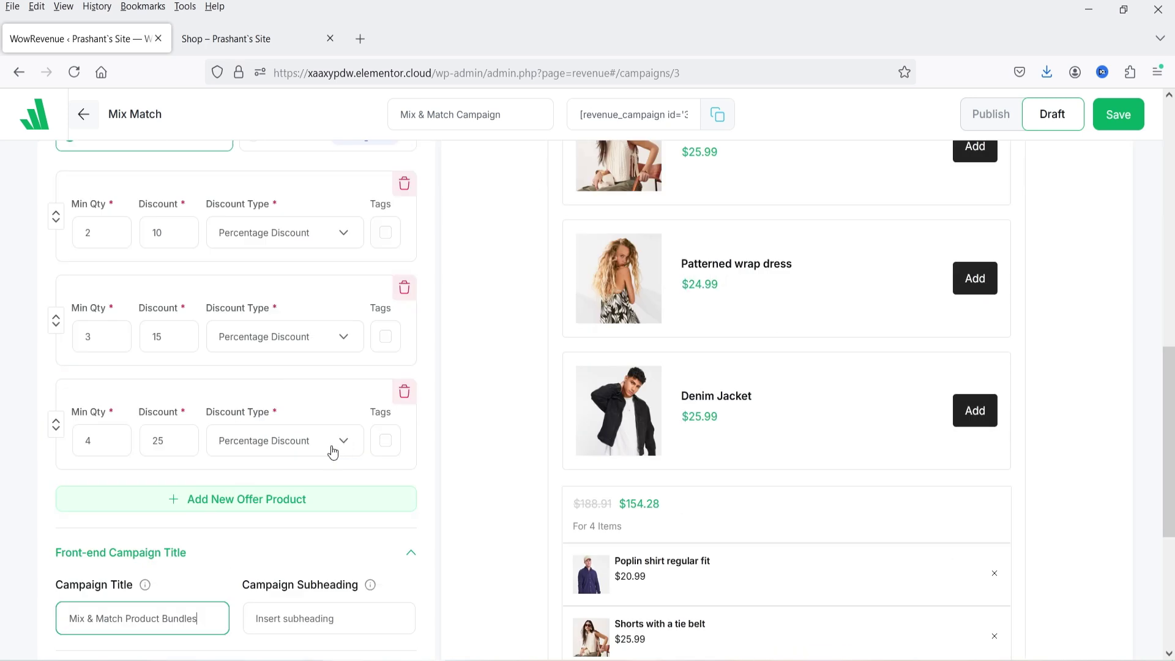
{"action": "left_click", "coordinate": [289, 362]}
{"action": "type", "text": "Get upto 25% additional discount"}
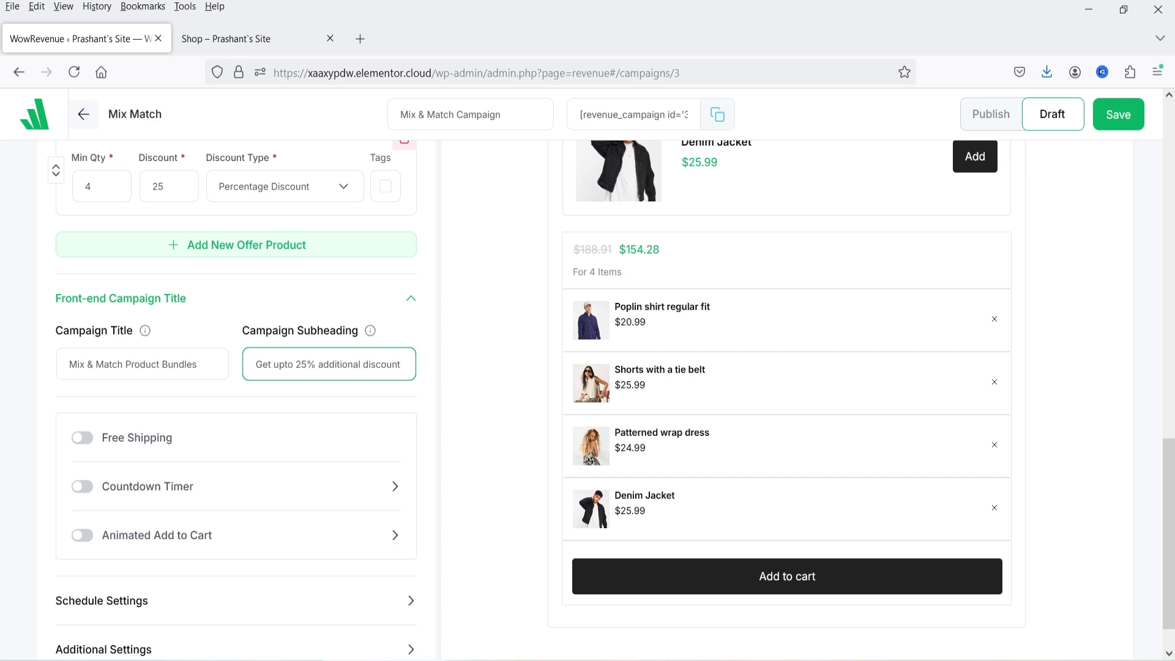
{"action": "scroll", "coordinate": [835, 376], "scroll_direction": "up", "scroll_amount": 15}
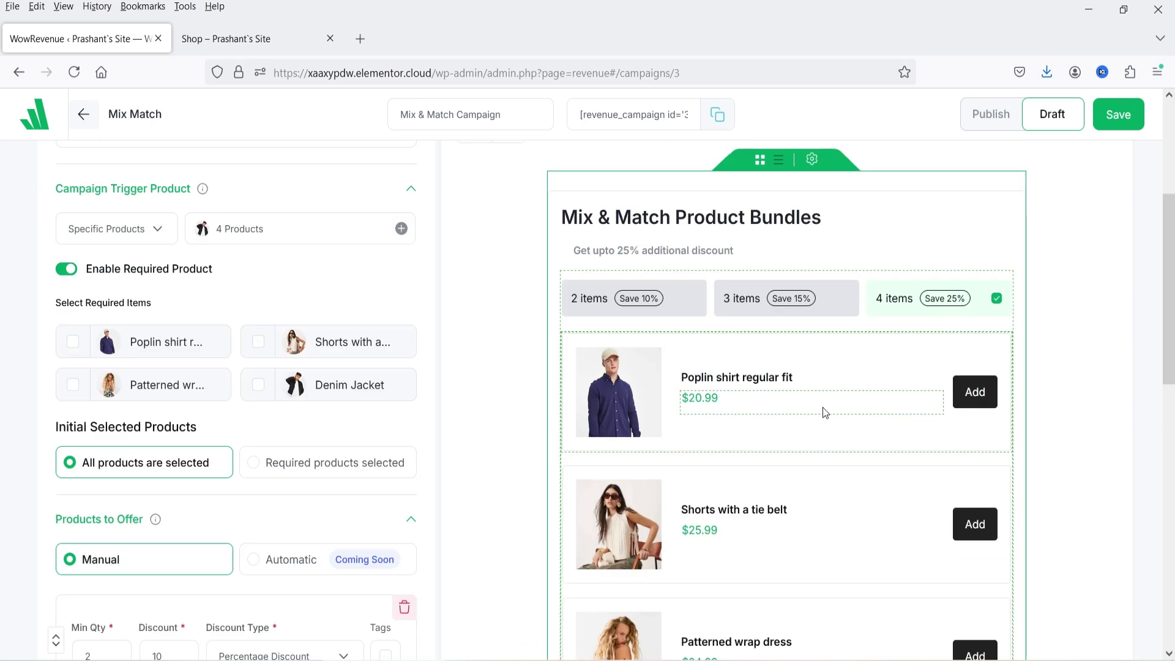
{"action": "scroll", "coordinate": [335, 388], "scroll_direction": "down", "scroll_amount": 12}
Finish the subheading and turn on free shipping for the campaign.
{"action": "key", "text": "Tab"}
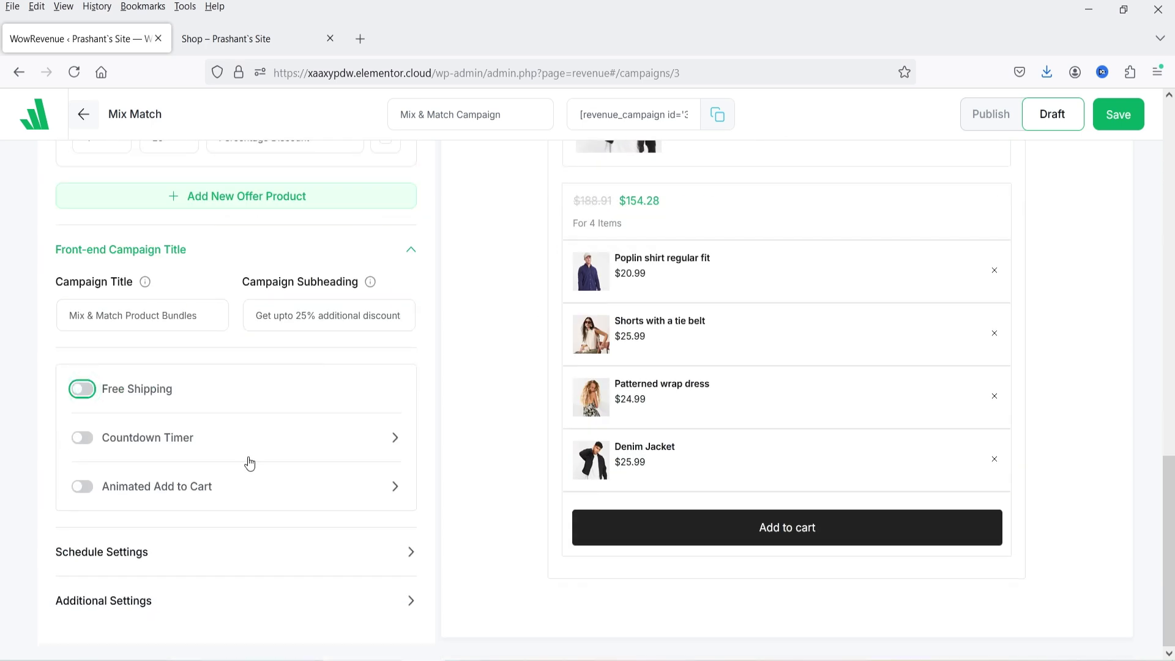
{"action": "left_click", "coordinate": [105, 396]}
{"action": "scroll", "coordinate": [1157, 402], "scroll_direction": "up", "scroll_amount": 5}
{"action": "scroll", "coordinate": [1157, 403], "scroll_direction": "up", "scroll_amount": 8}
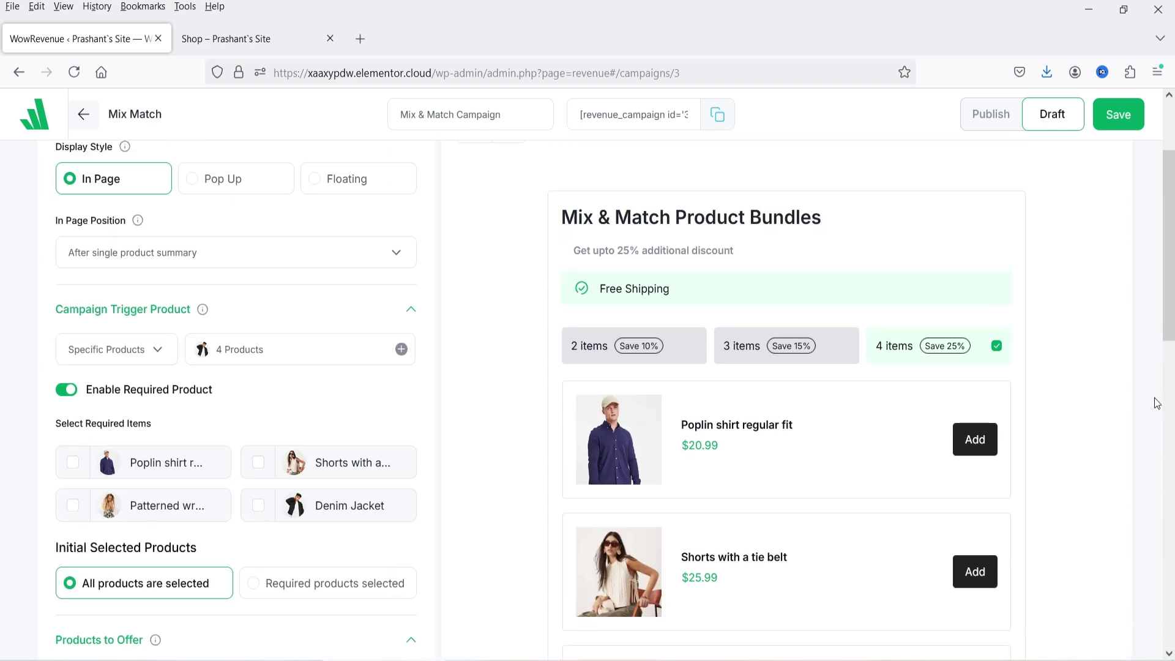
{"action": "scroll", "coordinate": [181, 414], "scroll_direction": "down", "scroll_amount": 14}
Enable the countdown timer, ending on 01/16/2025 at 12:00 AM.
{"action": "left_click", "coordinate": [104, 442]}
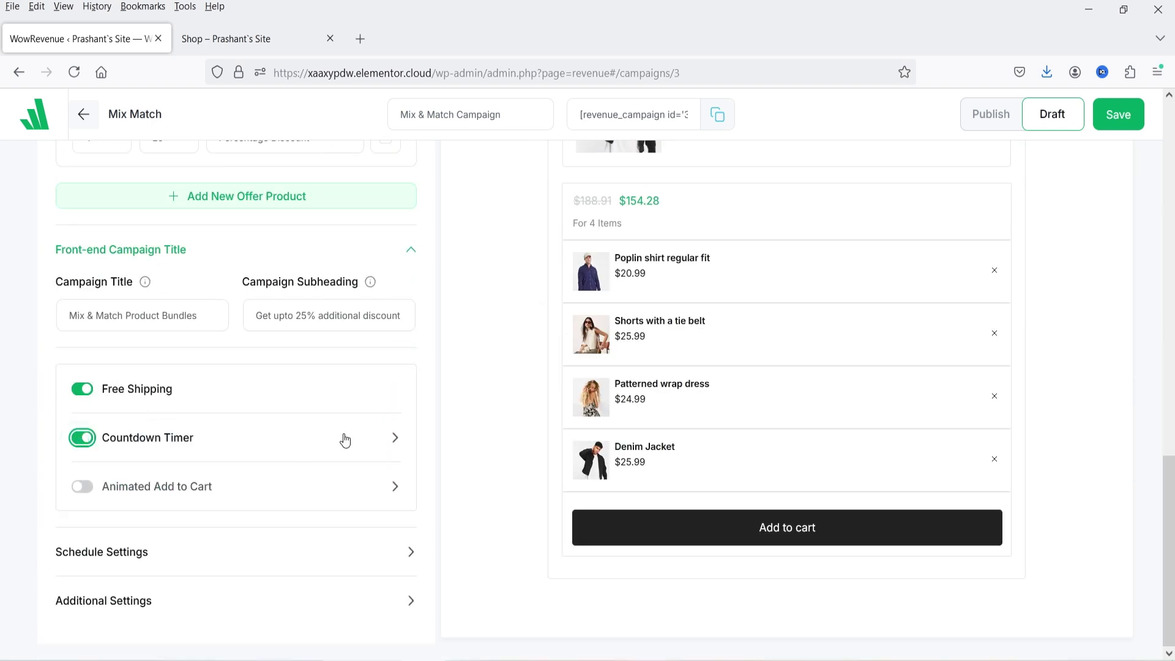
{"action": "left_click", "coordinate": [392, 439]}
{"action": "scroll", "coordinate": [223, 356], "scroll_direction": "down", "scroll_amount": 2}
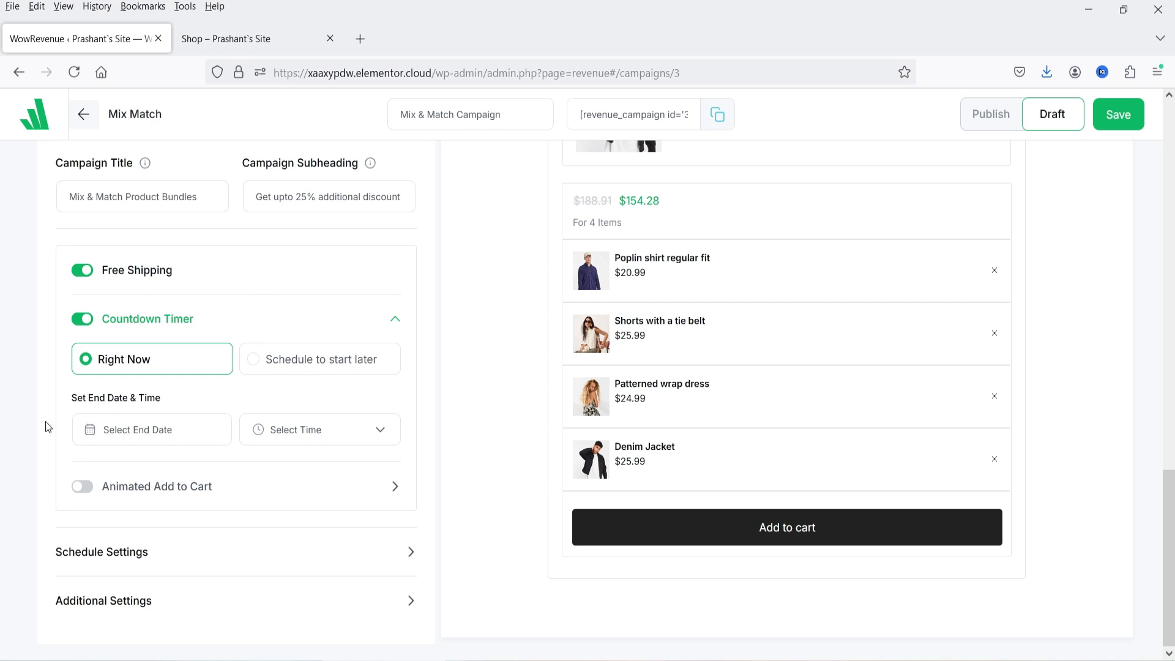
{"action": "left_click", "coordinate": [137, 436]}
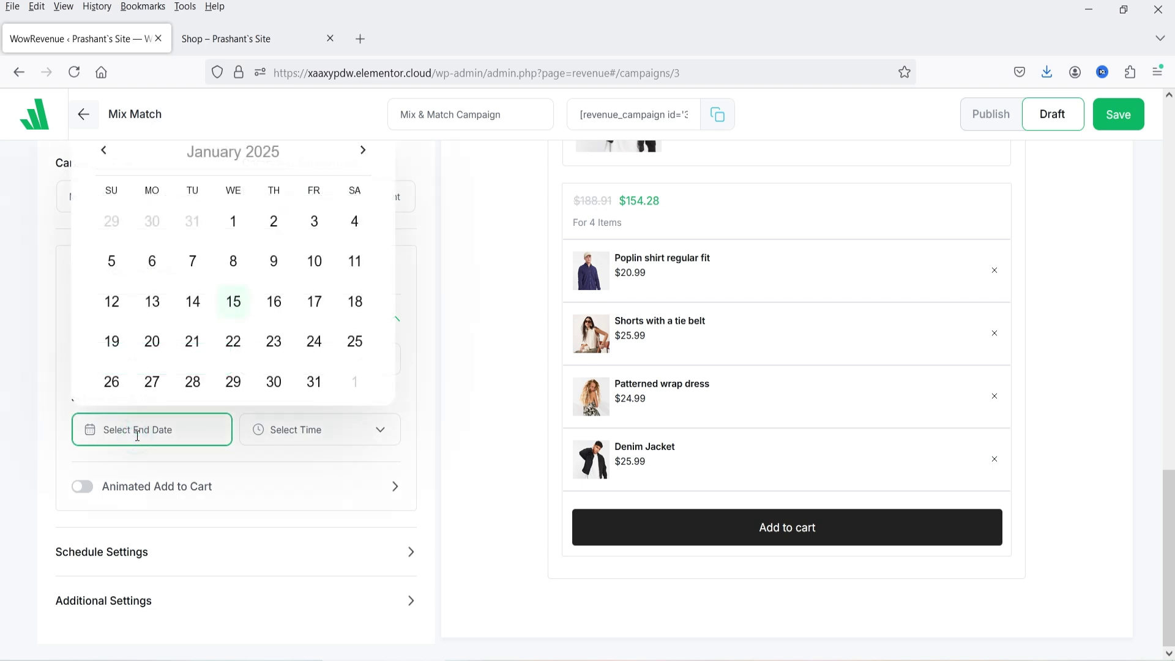
{"action": "left_click", "coordinate": [307, 309]}
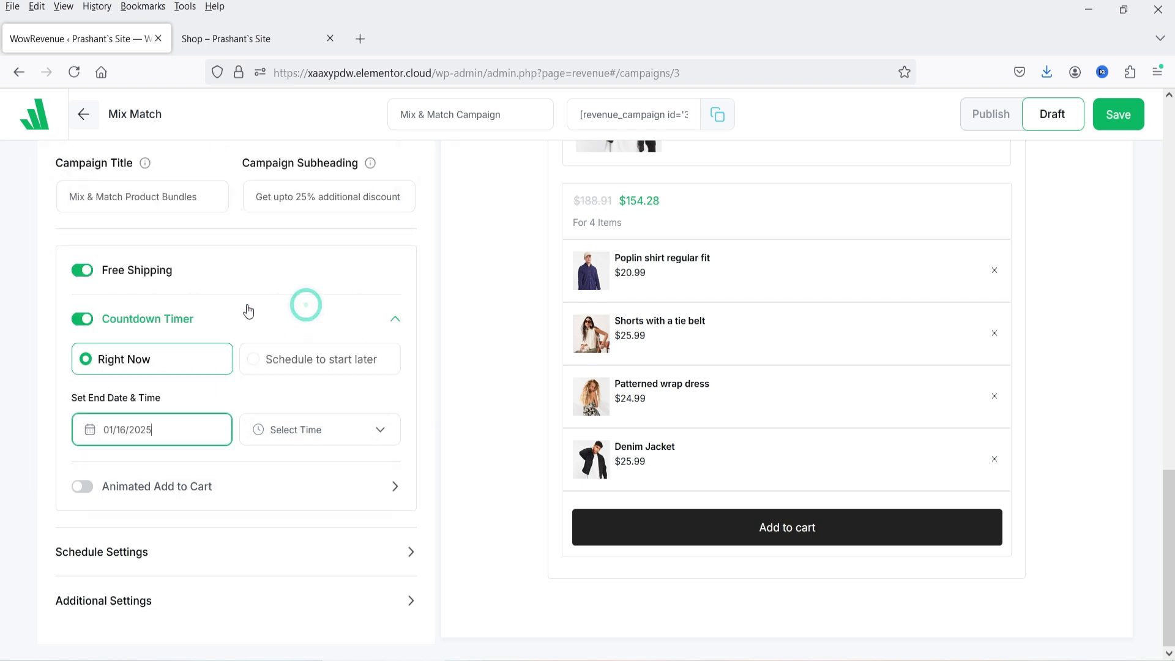
{"action": "left_click", "coordinate": [301, 434]}
{"action": "left_click", "coordinate": [298, 462]}
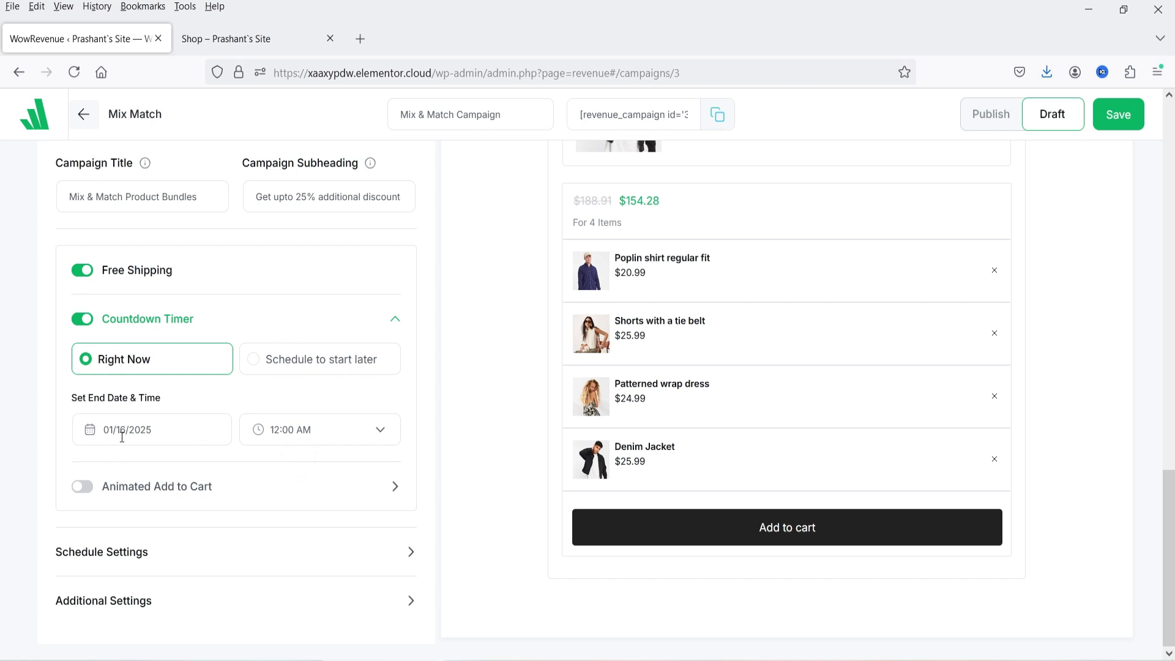
Enable the animated add-to-cart button with the Shake animation.
{"action": "left_click", "coordinate": [214, 474]}
{"action": "scroll", "coordinate": [226, 416], "scroll_direction": "down", "scroll_amount": 2}
{"action": "left_click", "coordinate": [83, 342]}
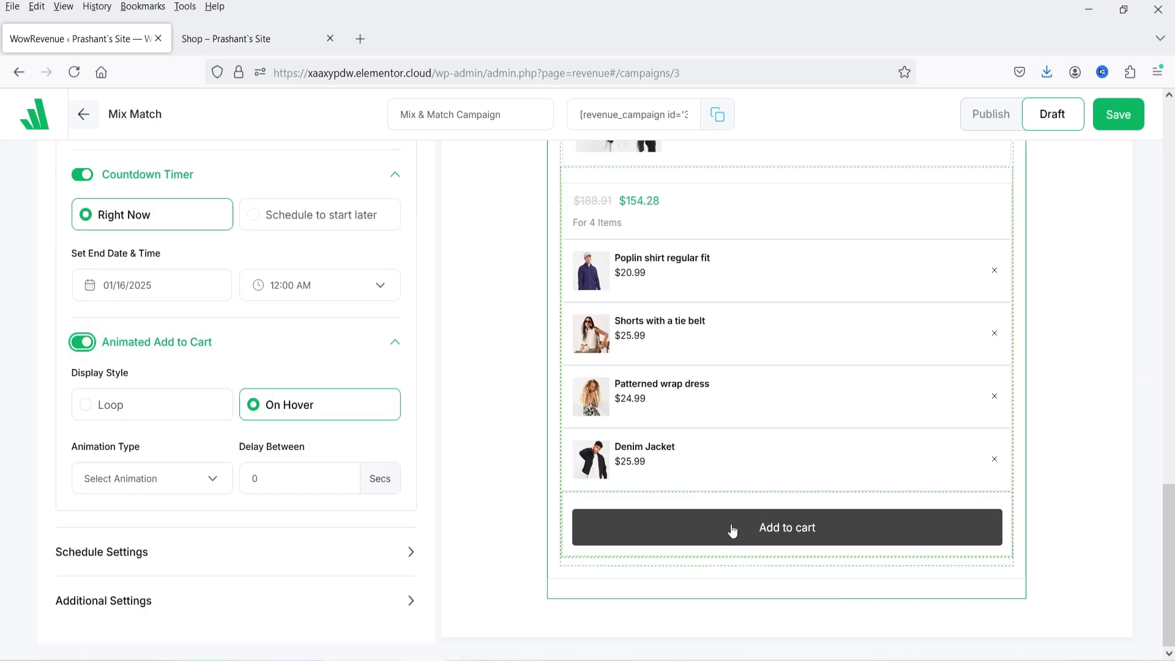
{"action": "left_click", "coordinate": [141, 490]}
{"action": "left_click", "coordinate": [140, 490]}
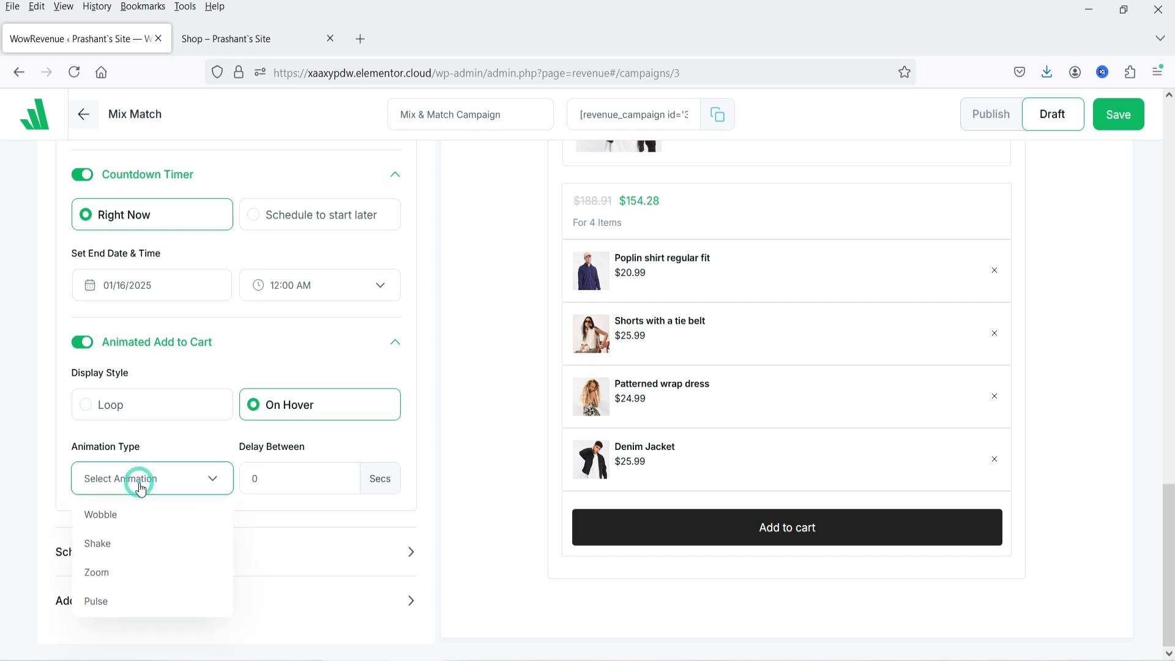
{"action": "left_click", "coordinate": [144, 546]}
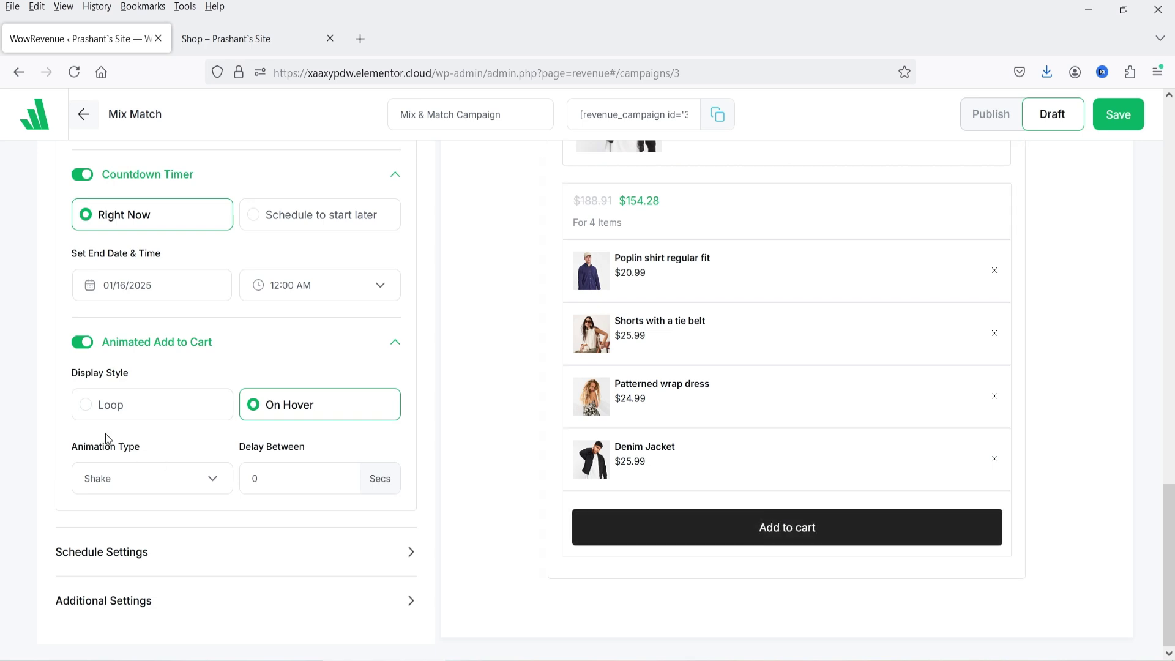
Set the animation to play On Hover, preview Zoom, revert to Shake, and expand Schedule Settings.
{"action": "left_click", "coordinate": [88, 407]}
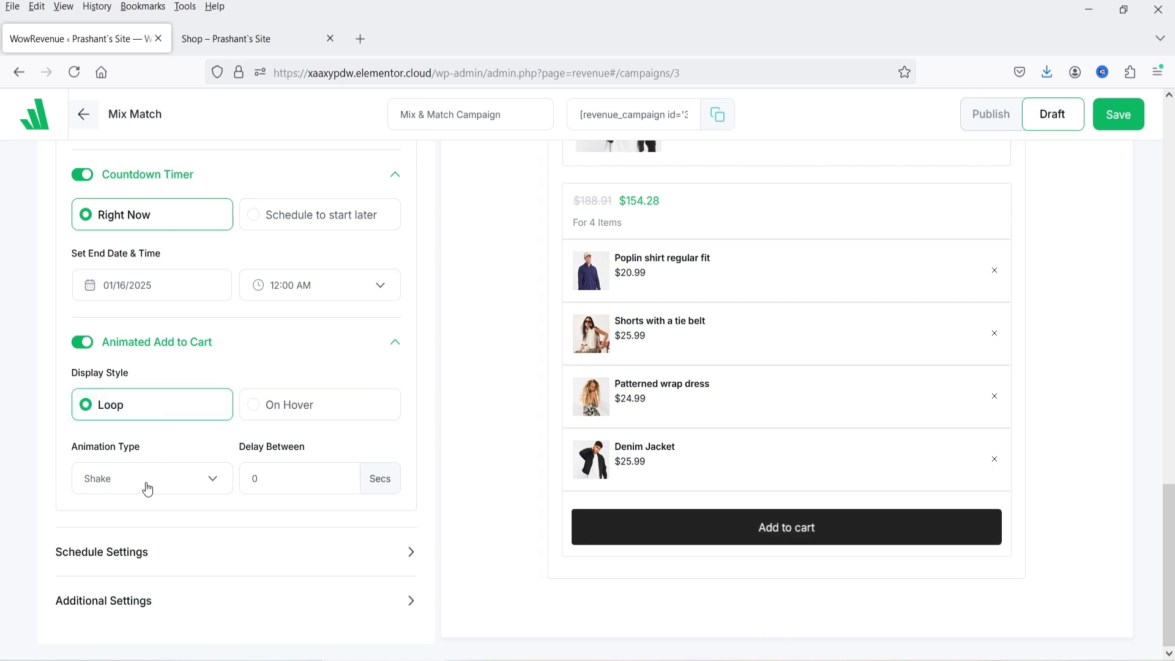
{"action": "left_click", "coordinate": [256, 409]}
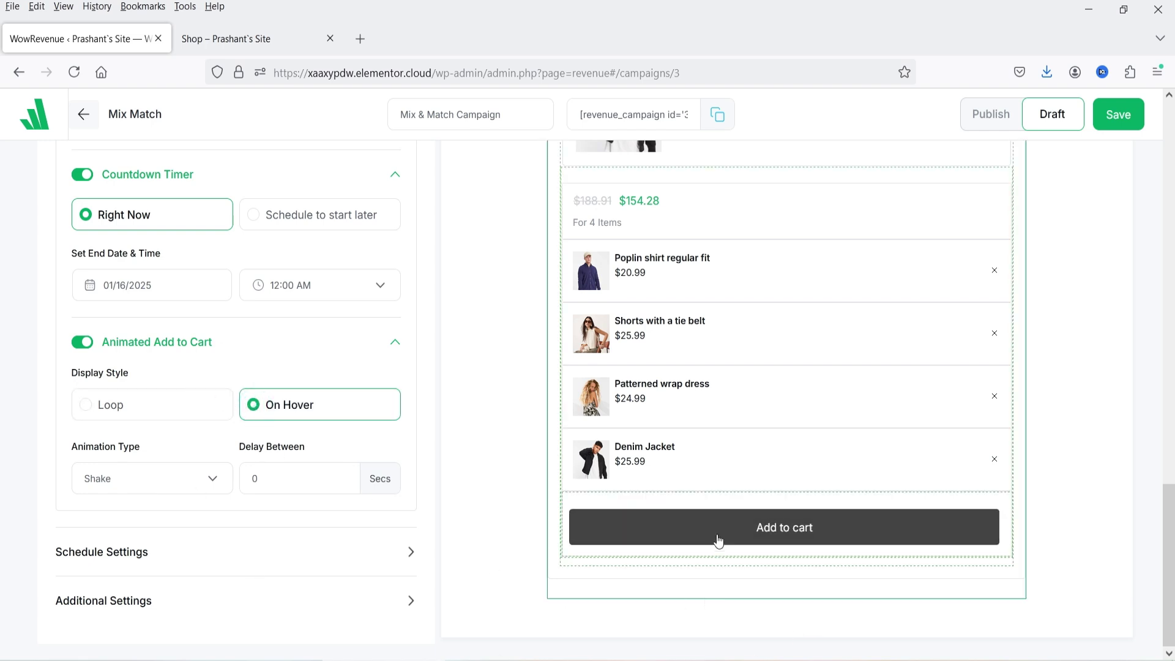
{"action": "left_click", "coordinate": [146, 476]}
{"action": "left_click", "coordinate": [141, 579]}
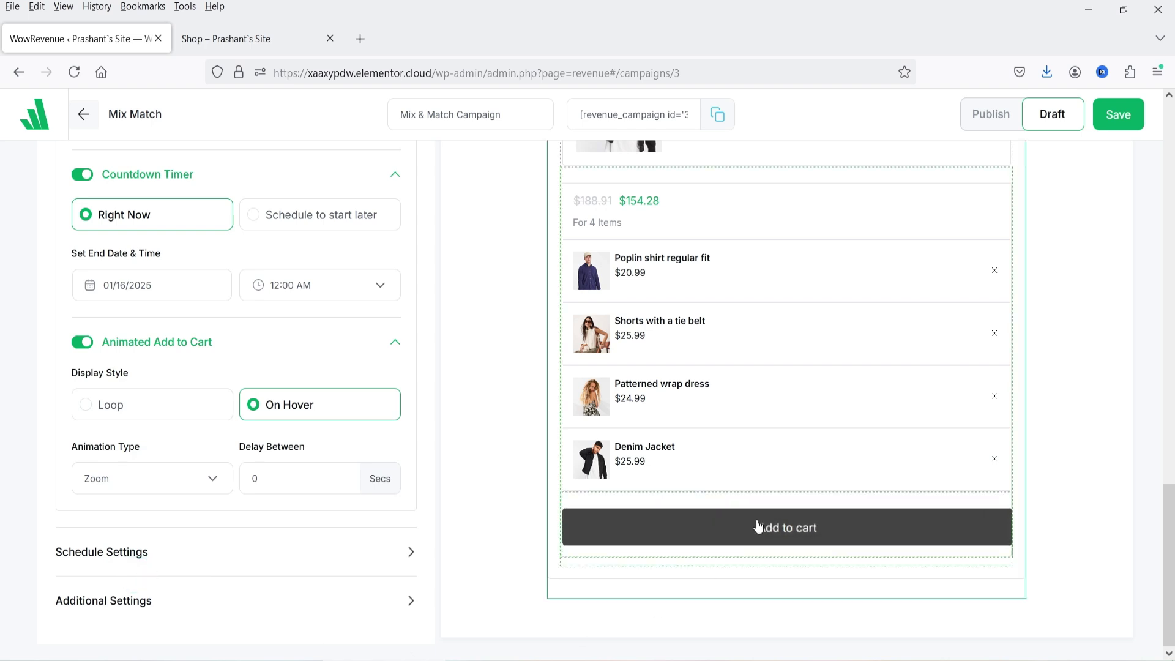
{"action": "left_click", "coordinate": [161, 484]}
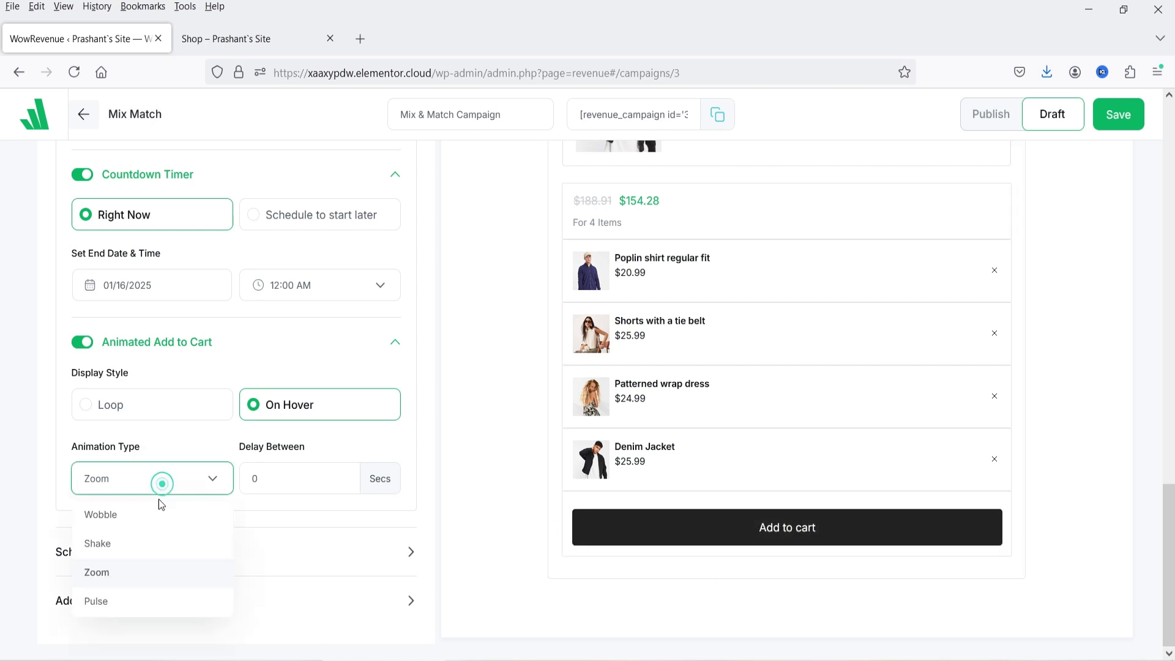
{"action": "left_click", "coordinate": [129, 548]}
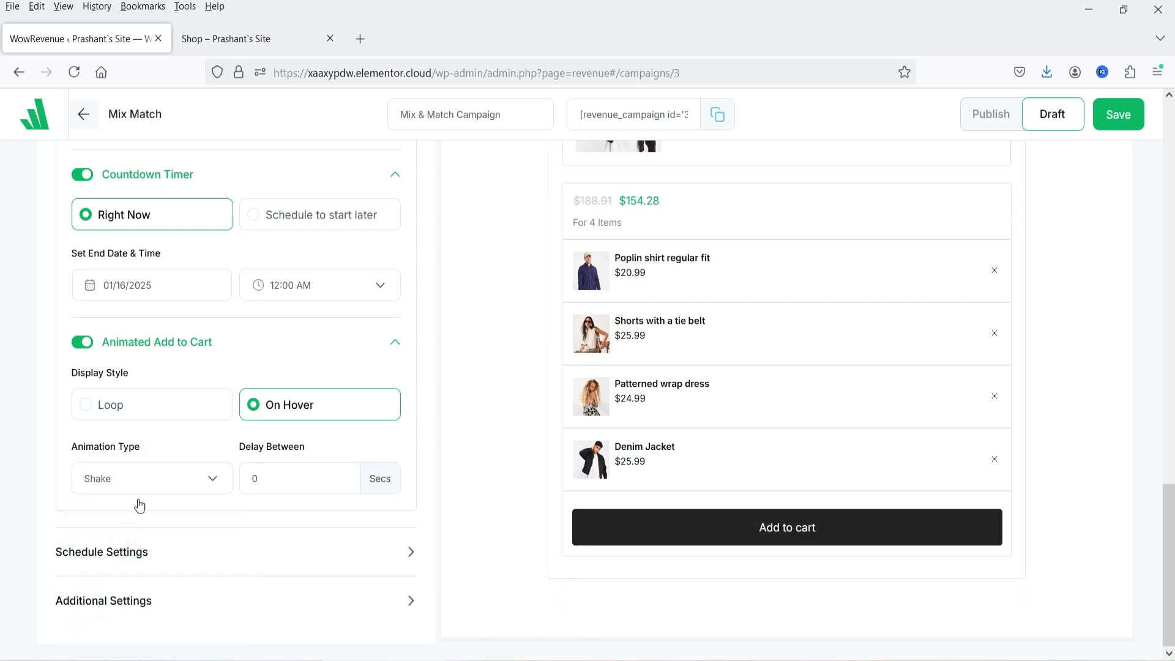
{"action": "left_click", "coordinate": [152, 547]}
{"action": "scroll", "coordinate": [163, 483], "scroll_direction": "down", "scroll_amount": 2}
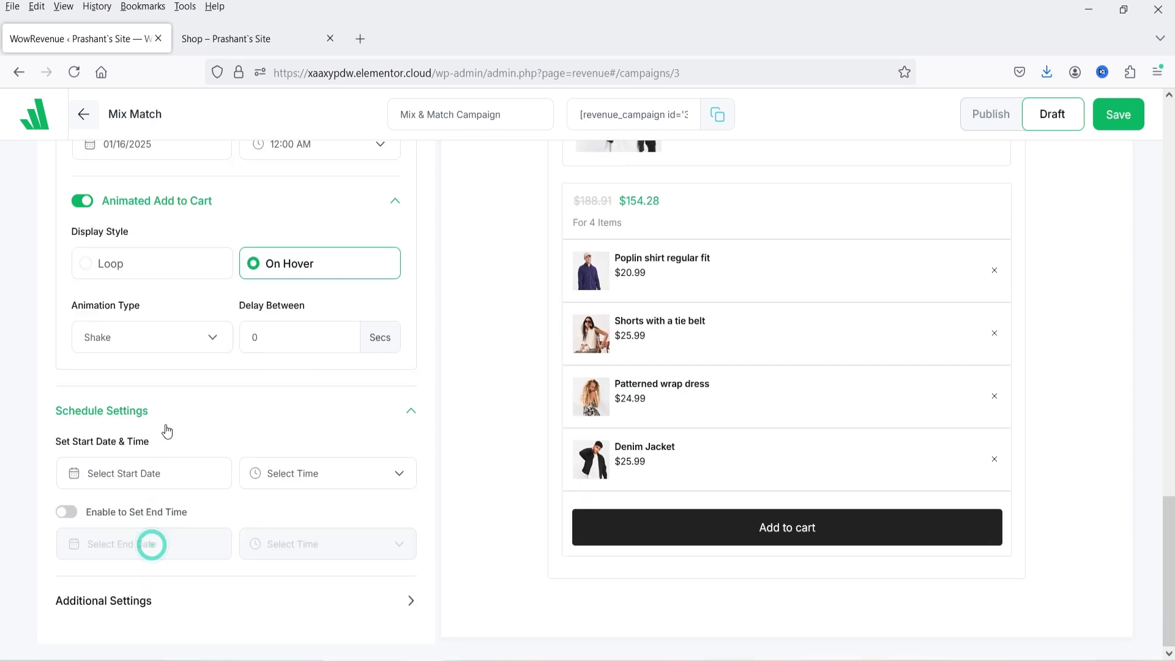
Look over the schedule's start date and start time choices without changing them.
{"action": "left_click", "coordinate": [140, 484]}
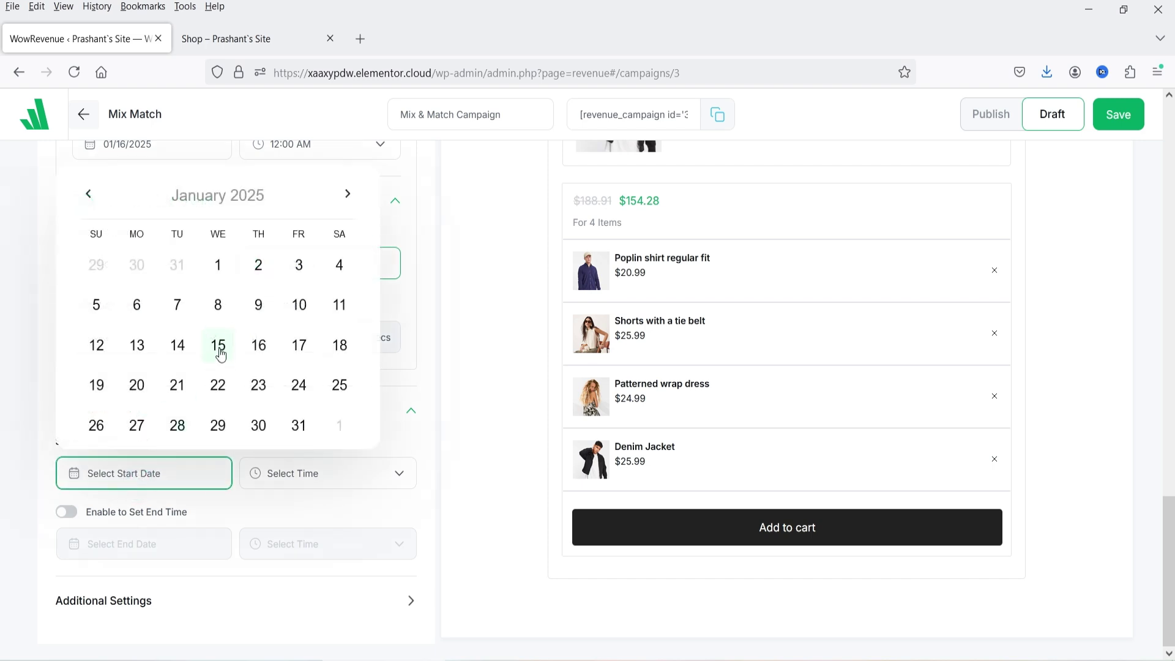
{"action": "left_click", "coordinate": [280, 477]}
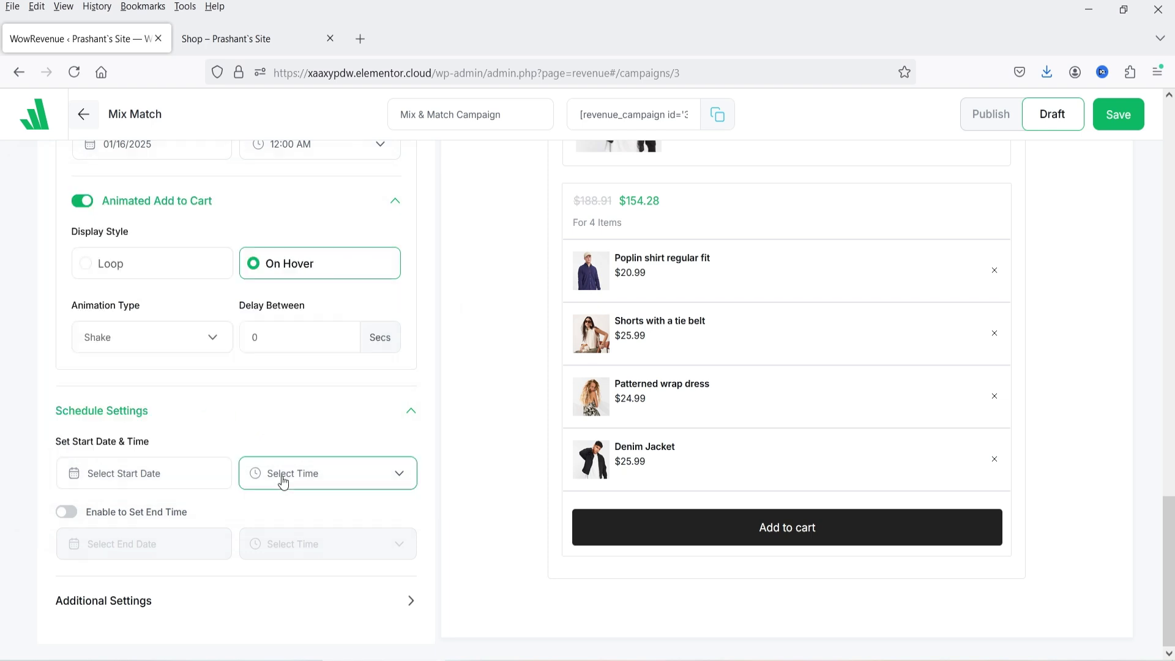
{"action": "left_click", "coordinate": [300, 416]}
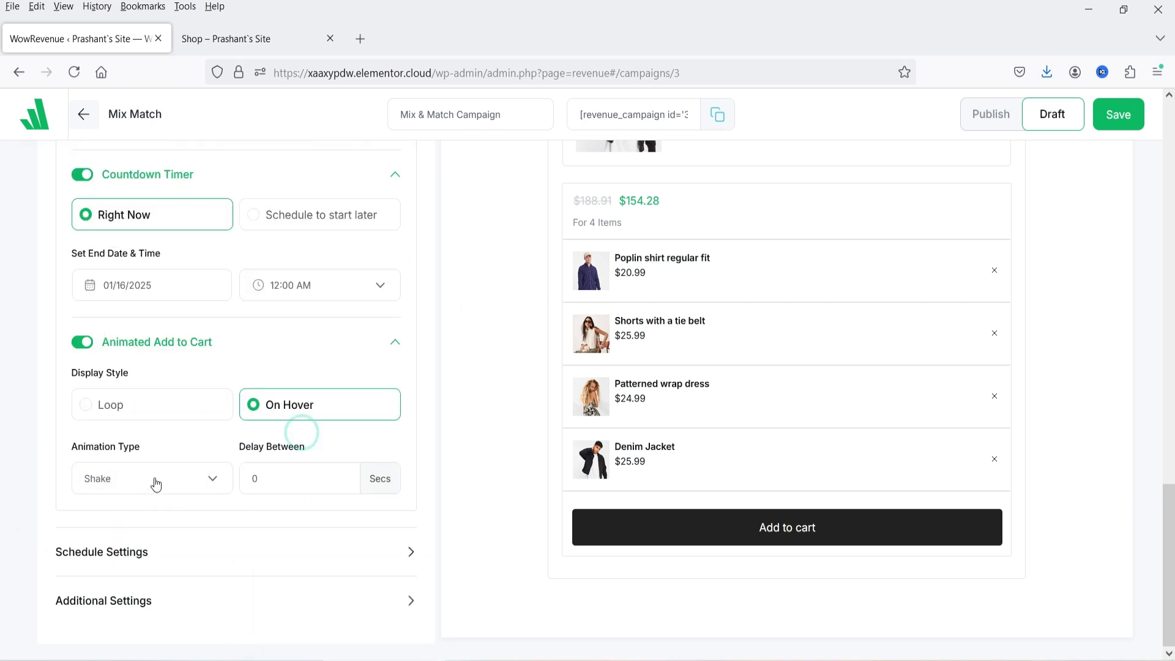
{"action": "left_click", "coordinate": [131, 551]}
{"action": "scroll", "coordinate": [90, 523], "scroll_direction": "down", "scroll_amount": 2}
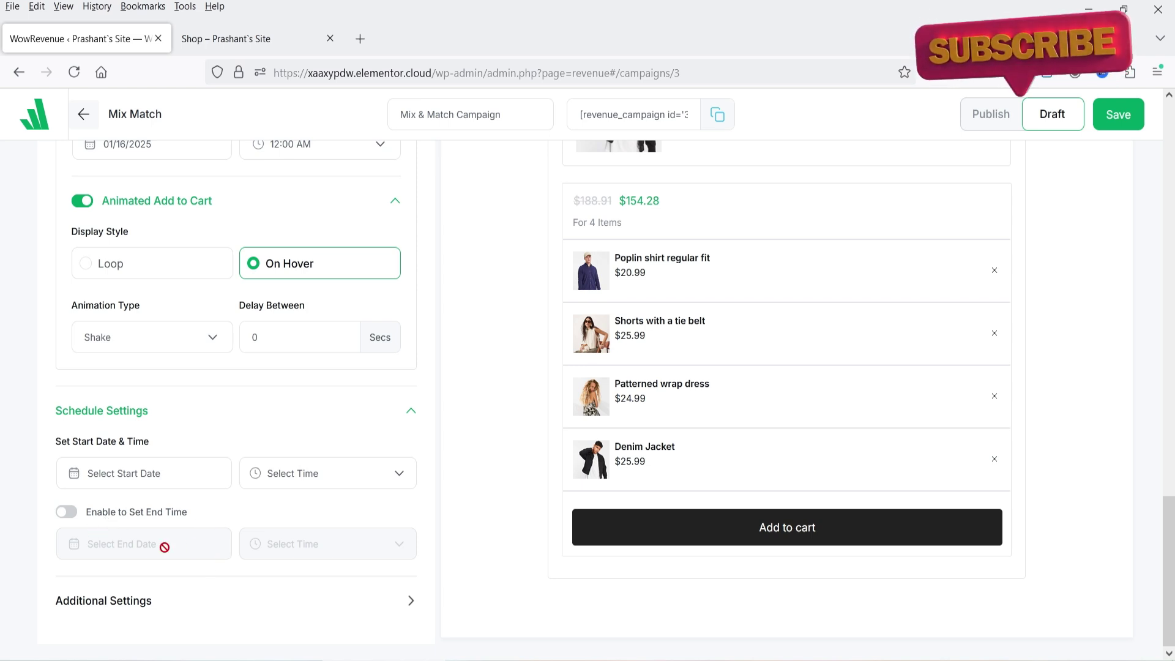
Enable a campaign end time of 01/16/2025, 12:00 AM, and expand Additional Settings.
{"action": "left_click", "coordinate": [66, 512]}
{"action": "left_click", "coordinate": [116, 544]}
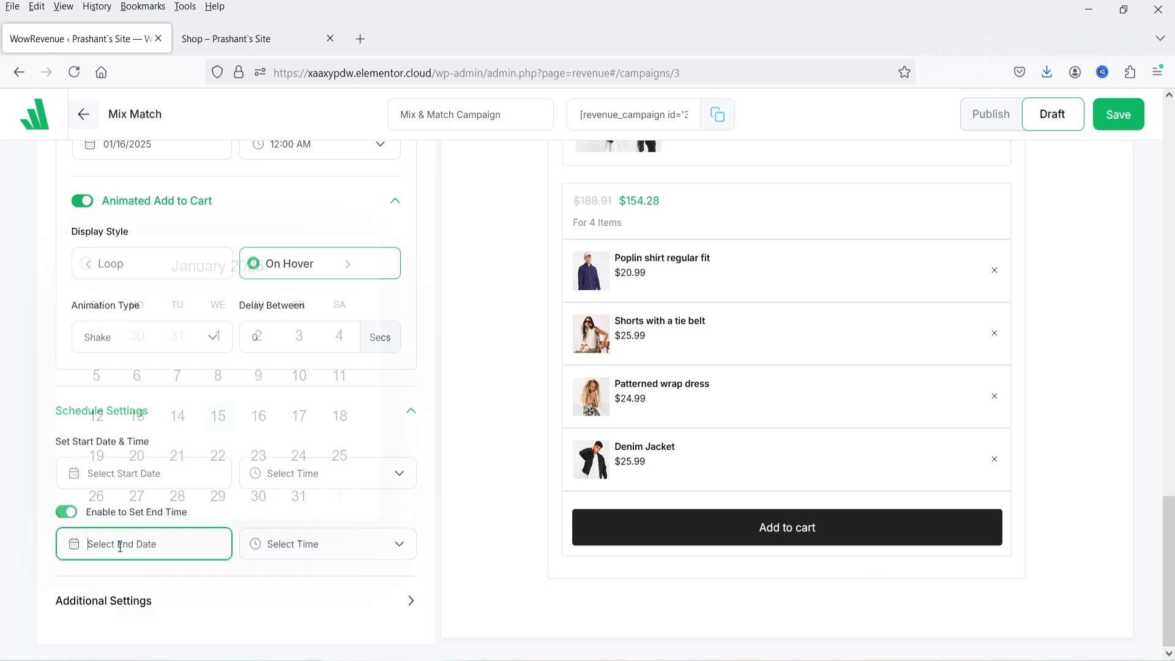
{"action": "left_click", "coordinate": [308, 428]}
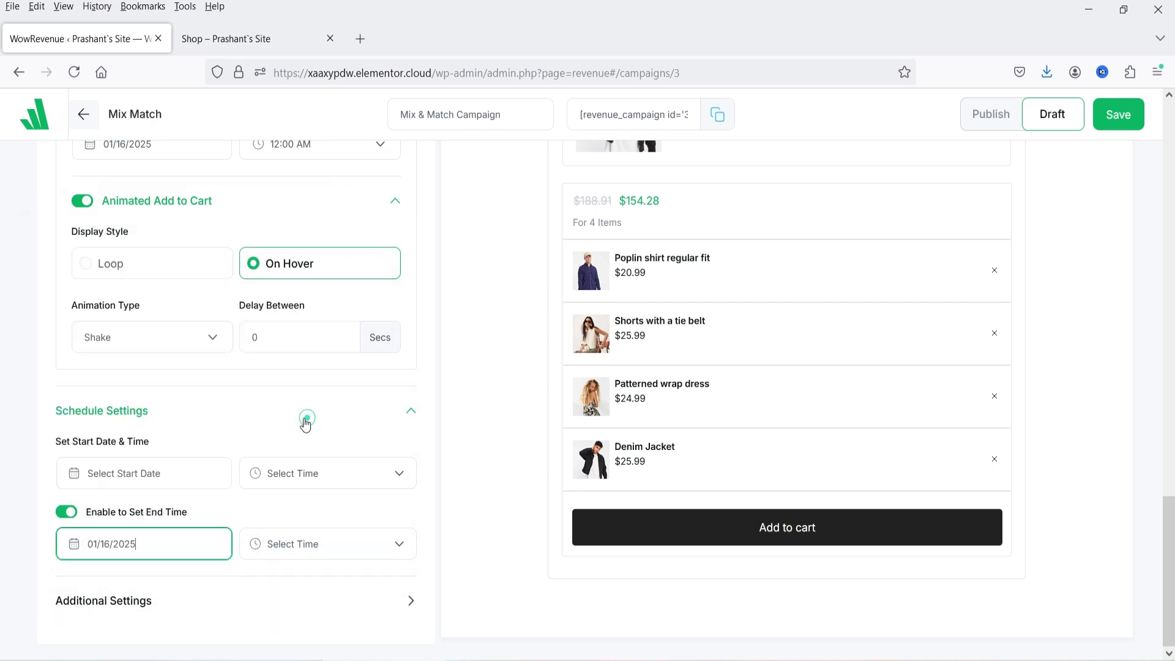
{"action": "left_click", "coordinate": [299, 547]}
{"action": "left_click", "coordinate": [298, 586]}
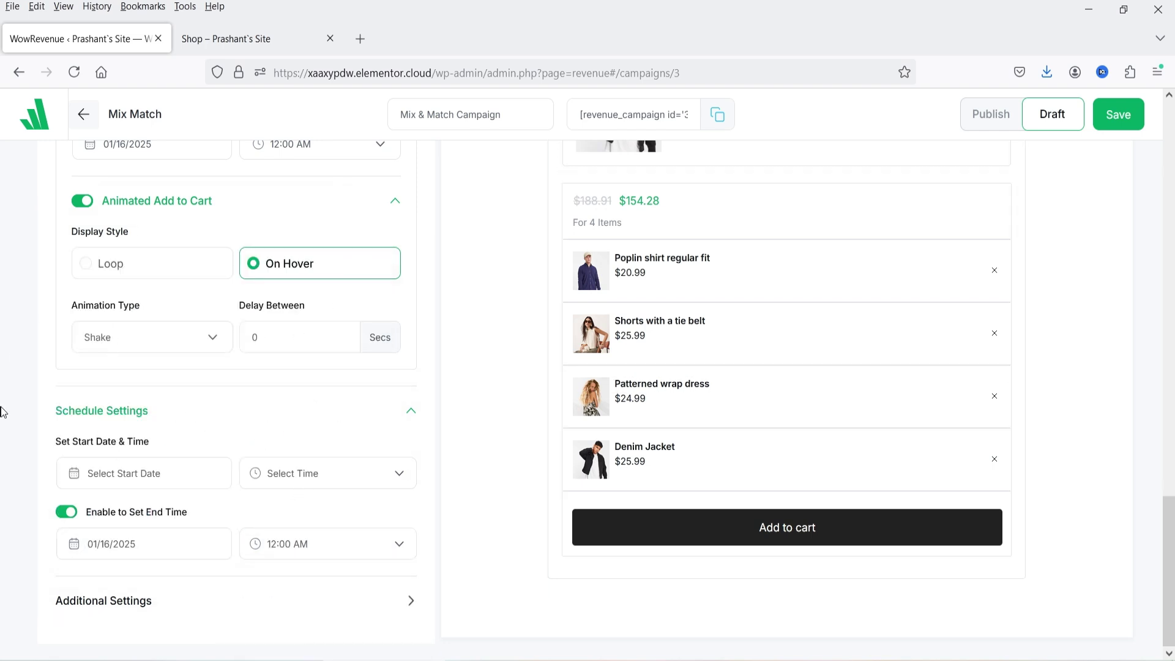
{"action": "left_click", "coordinate": [253, 608]}
{"action": "scroll", "coordinate": [156, 526], "scroll_direction": "down", "scroll_amount": 4}
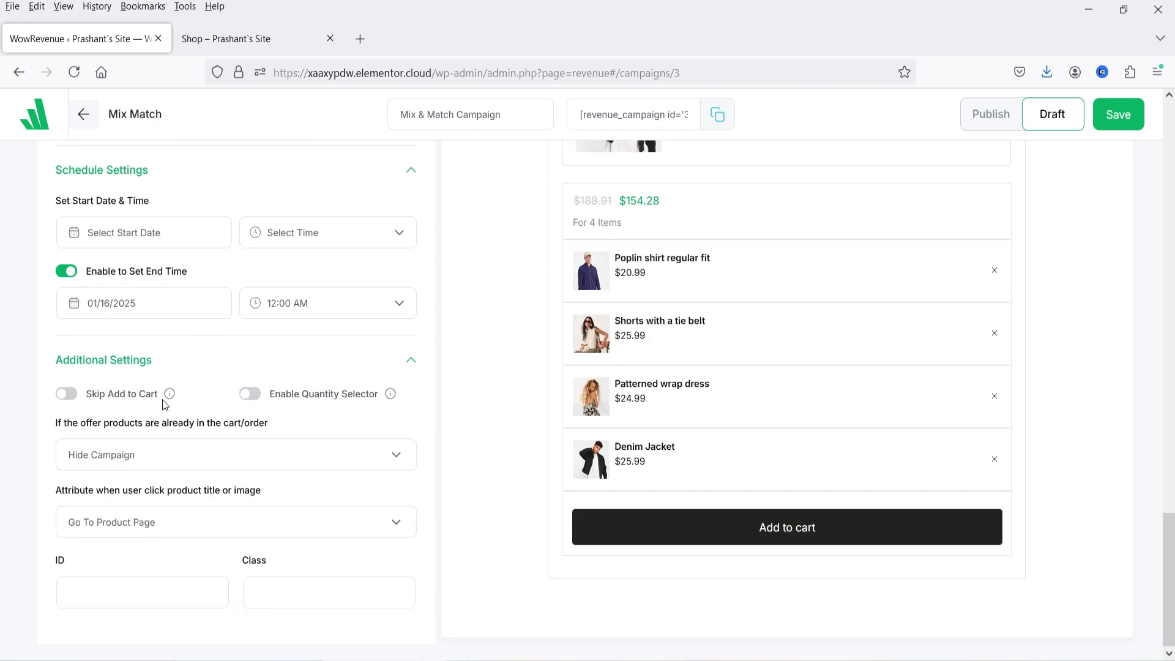
Turn on Enable Quantity Selector for the offer products.
{"action": "mouse_move", "coordinate": [170, 395]}
{"action": "mouse_move", "coordinate": [391, 398]}
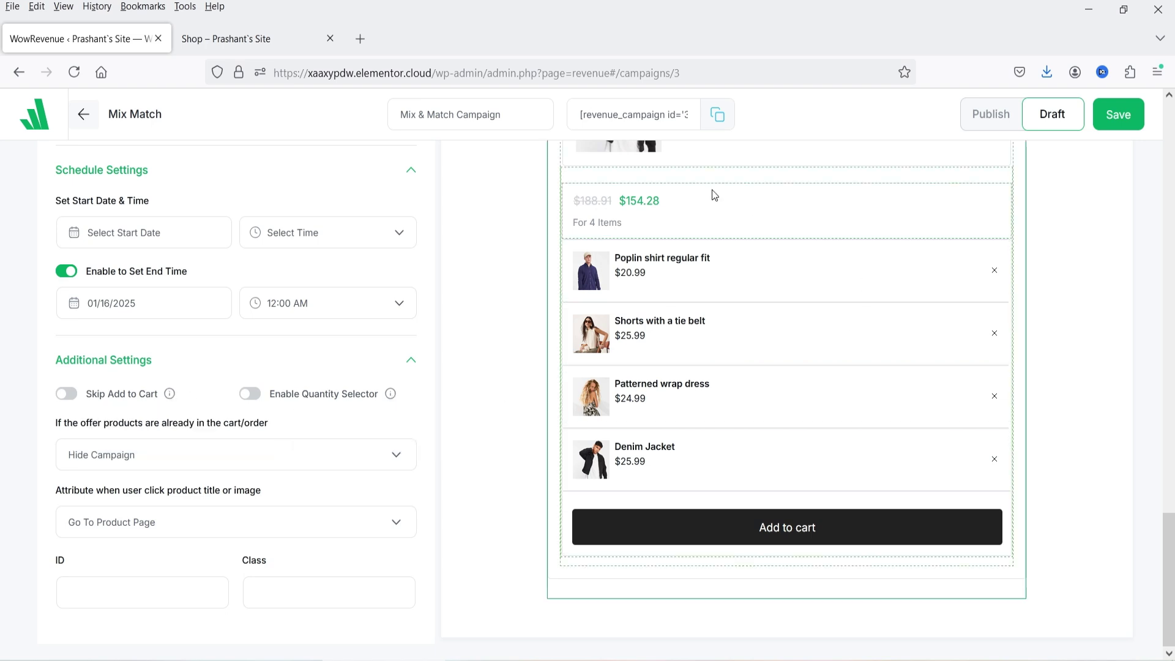
{"action": "scroll", "coordinate": [712, 266], "scroll_direction": "up", "scroll_amount": 3}
{"action": "scroll", "coordinate": [207, 488], "scroll_direction": "down", "scroll_amount": 2}
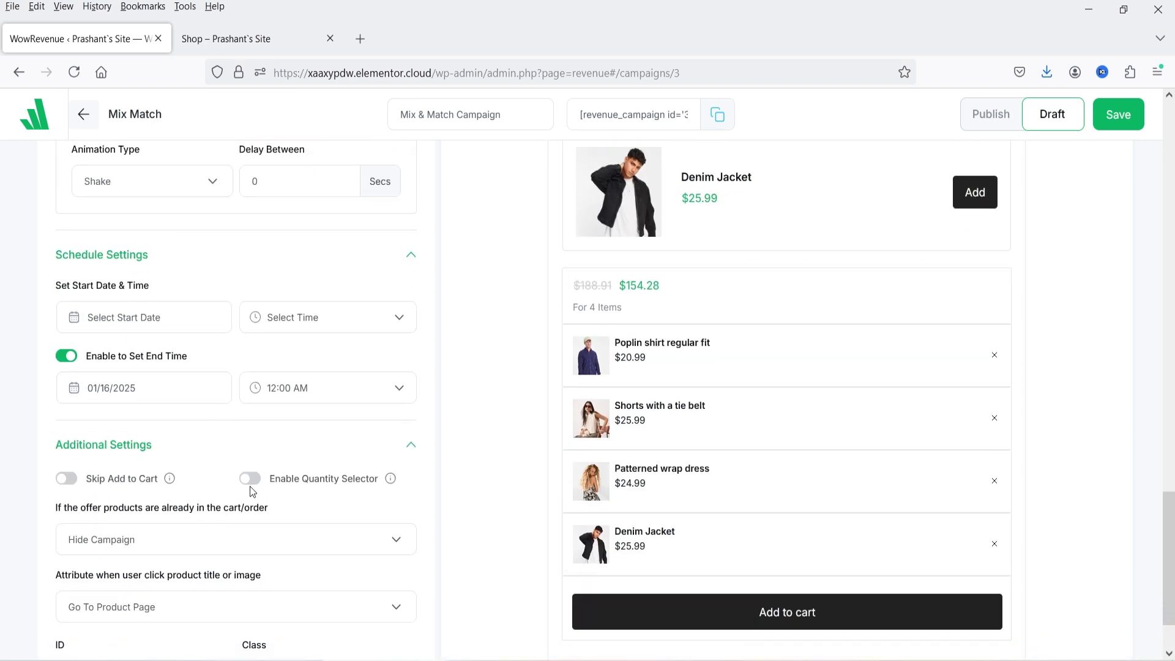
{"action": "left_click", "coordinate": [250, 481]}
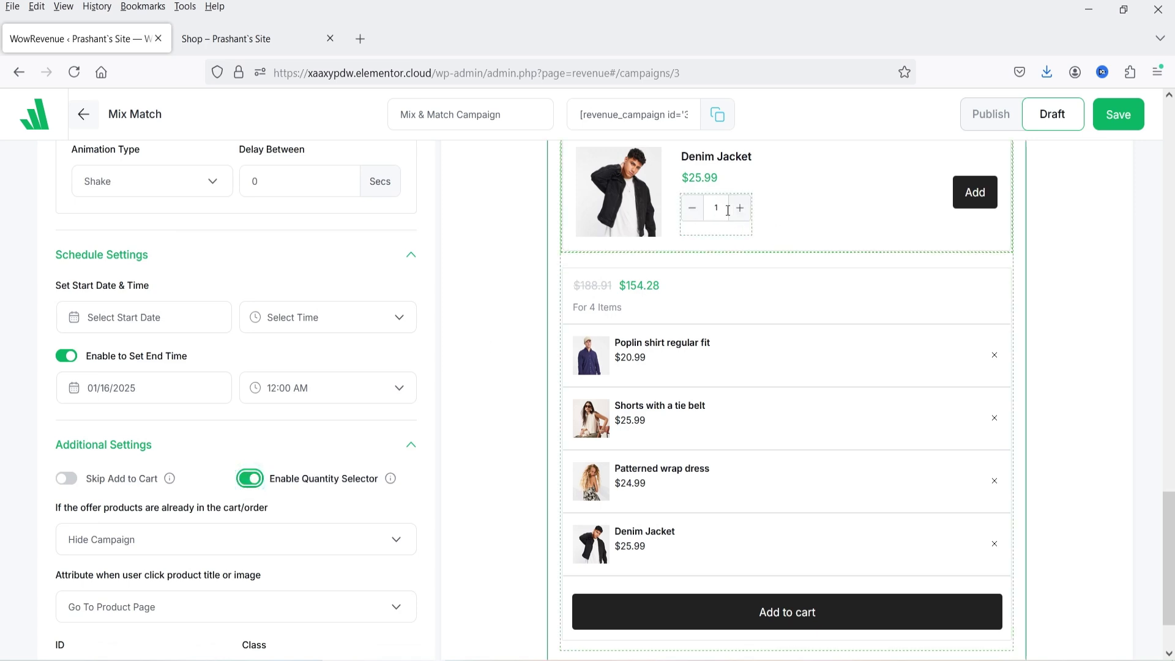
{"action": "scroll", "coordinate": [236, 450], "scroll_direction": "down", "scroll_amount": 2}
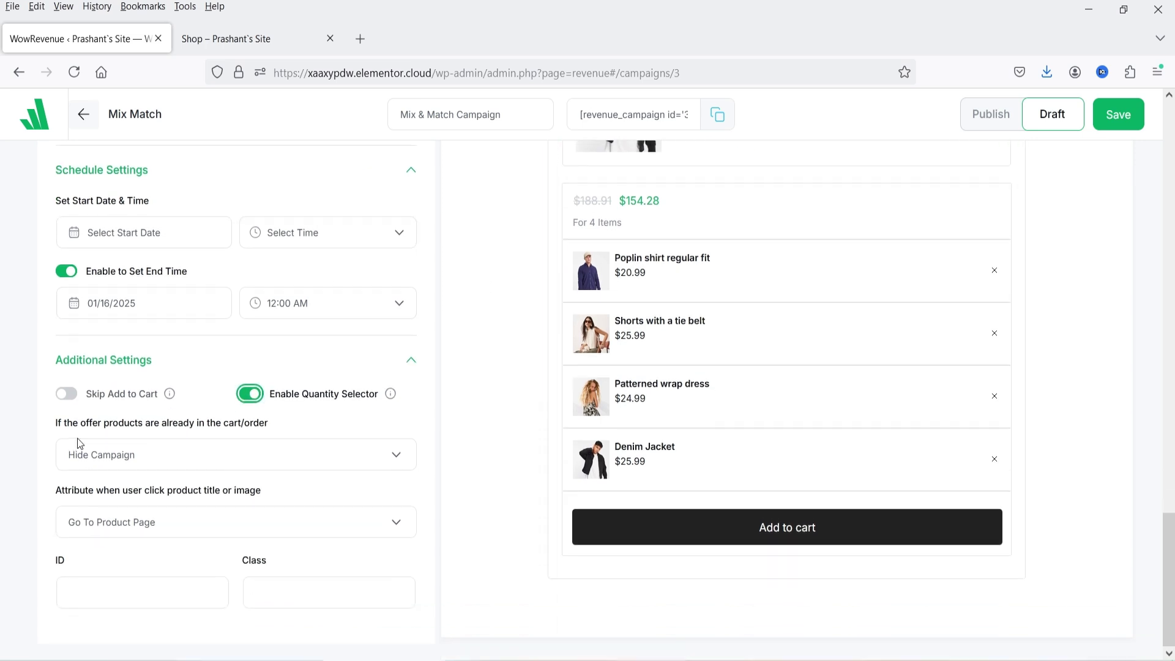
Keep Hide Campaign for products already in cart and Go To Product Page on product clicks.
{"action": "left_click", "coordinate": [134, 467]}
{"action": "left_click", "coordinate": [132, 465]}
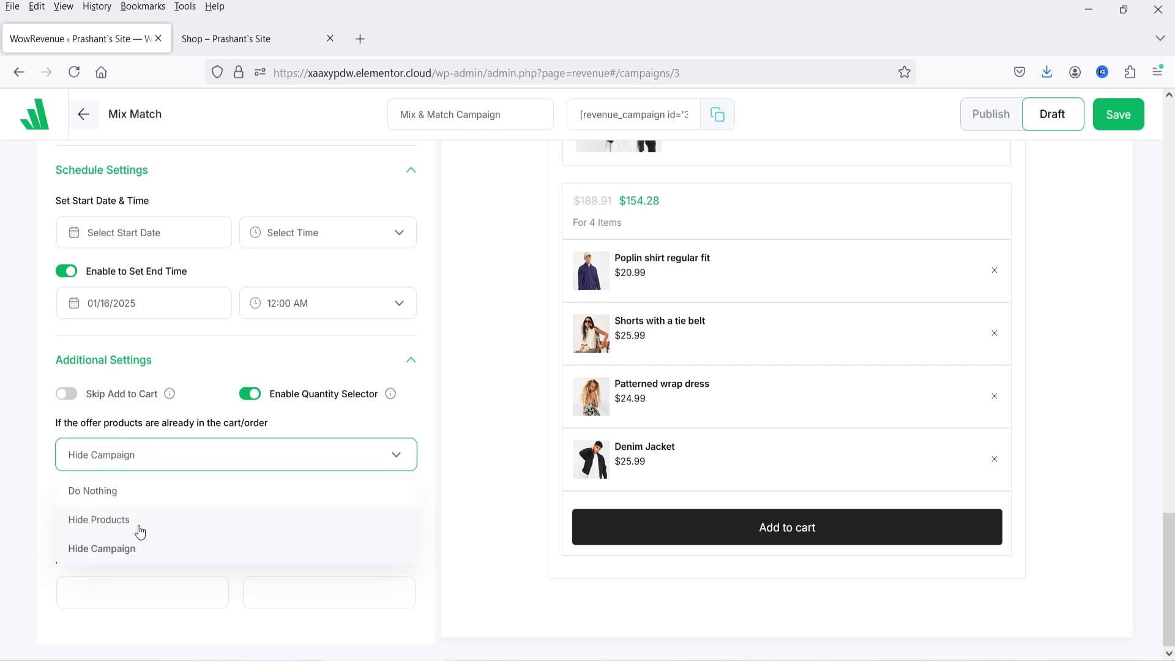
{"action": "left_click", "coordinate": [197, 453]}
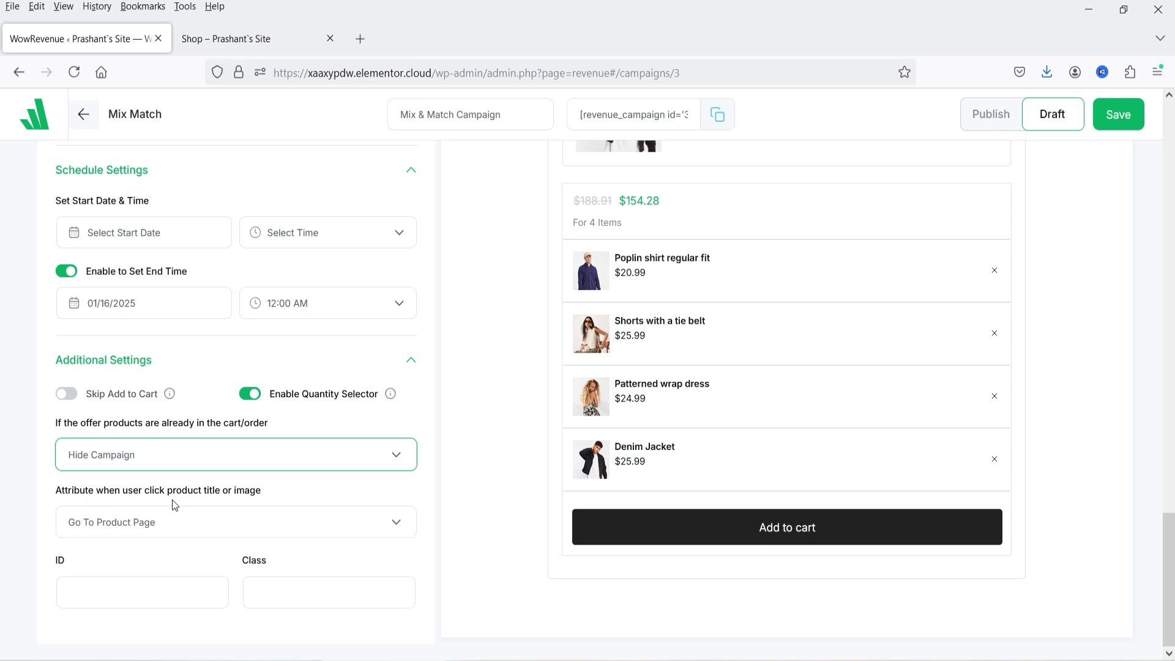
{"action": "left_click", "coordinate": [137, 532]}
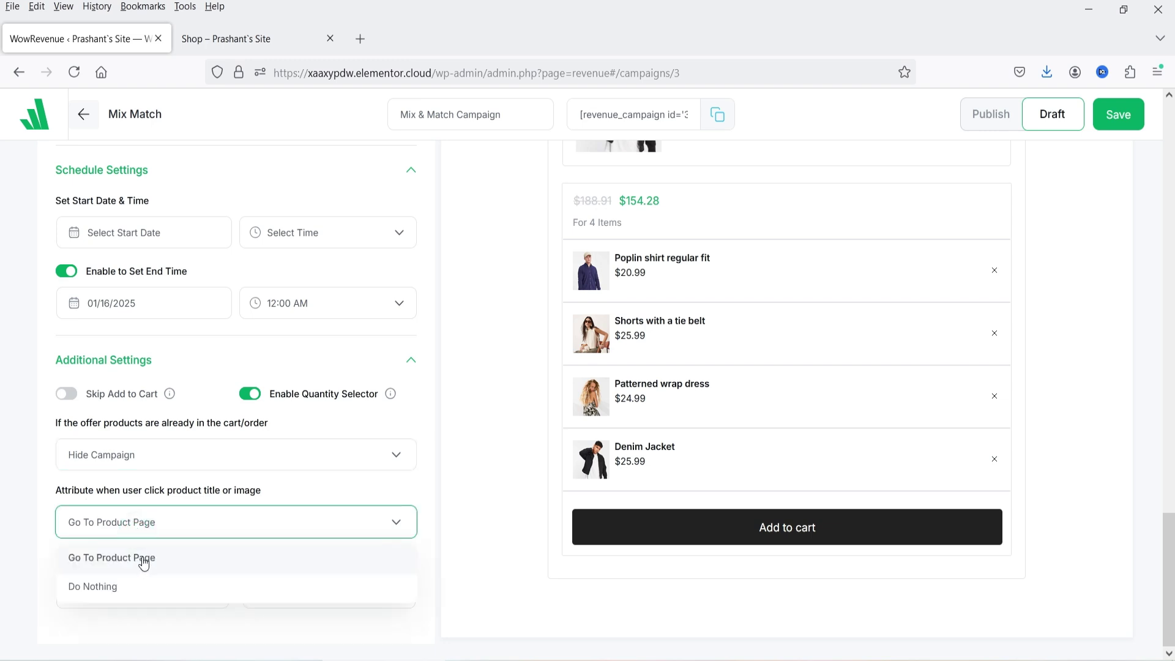
{"action": "left_click", "coordinate": [347, 497]}
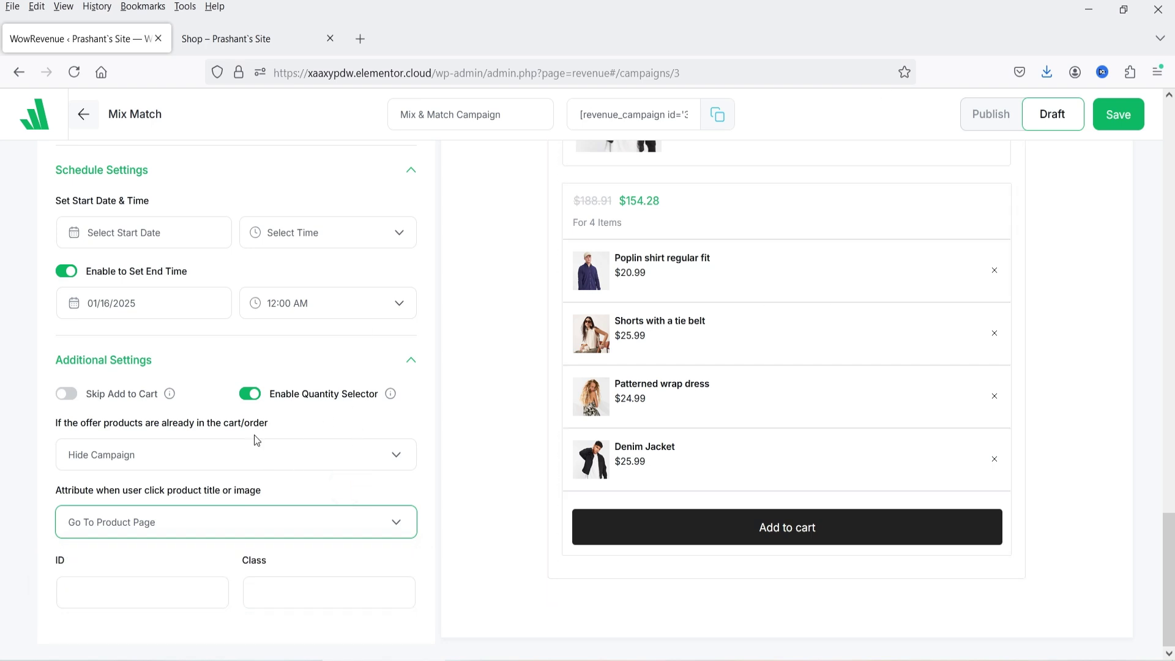
{"action": "scroll", "coordinate": [255, 440], "scroll_direction": "up", "scroll_amount": 15}
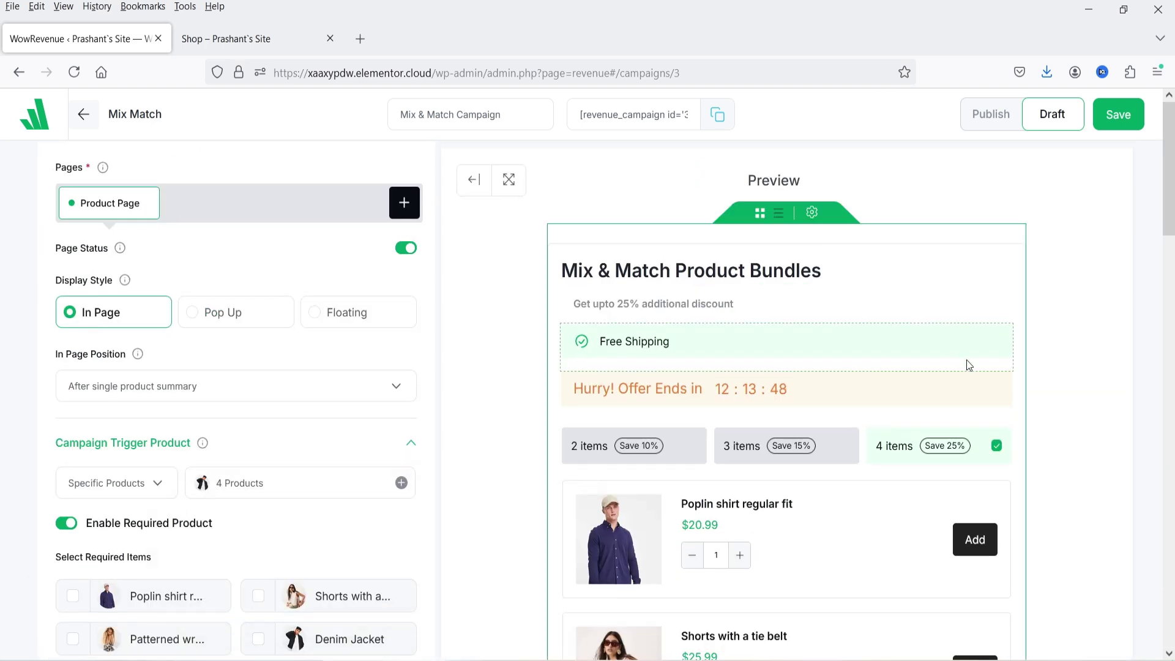
Publish and save the Mix & Match campaign, then switch to the Shop tab.
{"action": "left_click", "coordinate": [995, 117]}
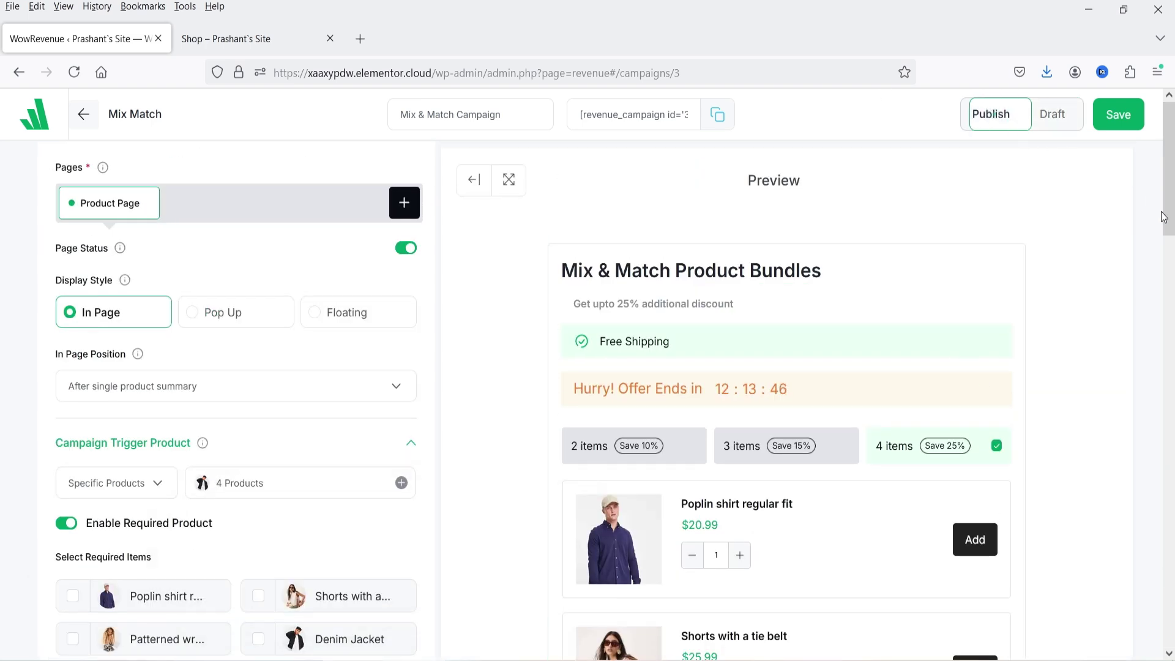
{"action": "left_click", "coordinate": [1118, 115]}
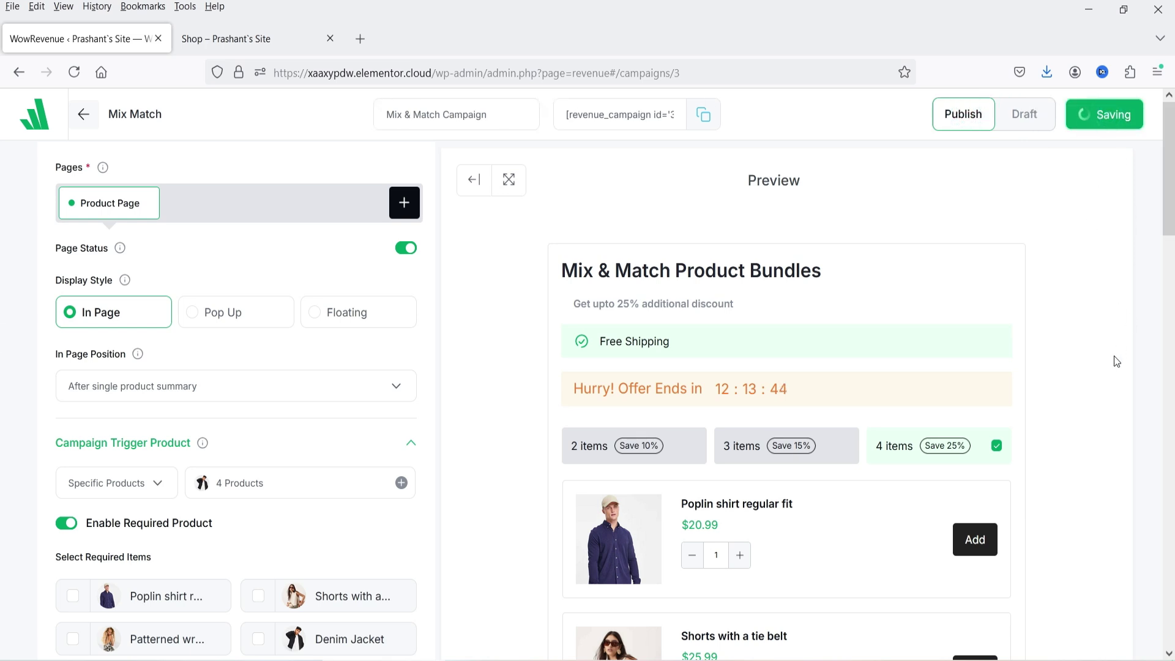
{"action": "key", "text": "ctrl+Tab"}
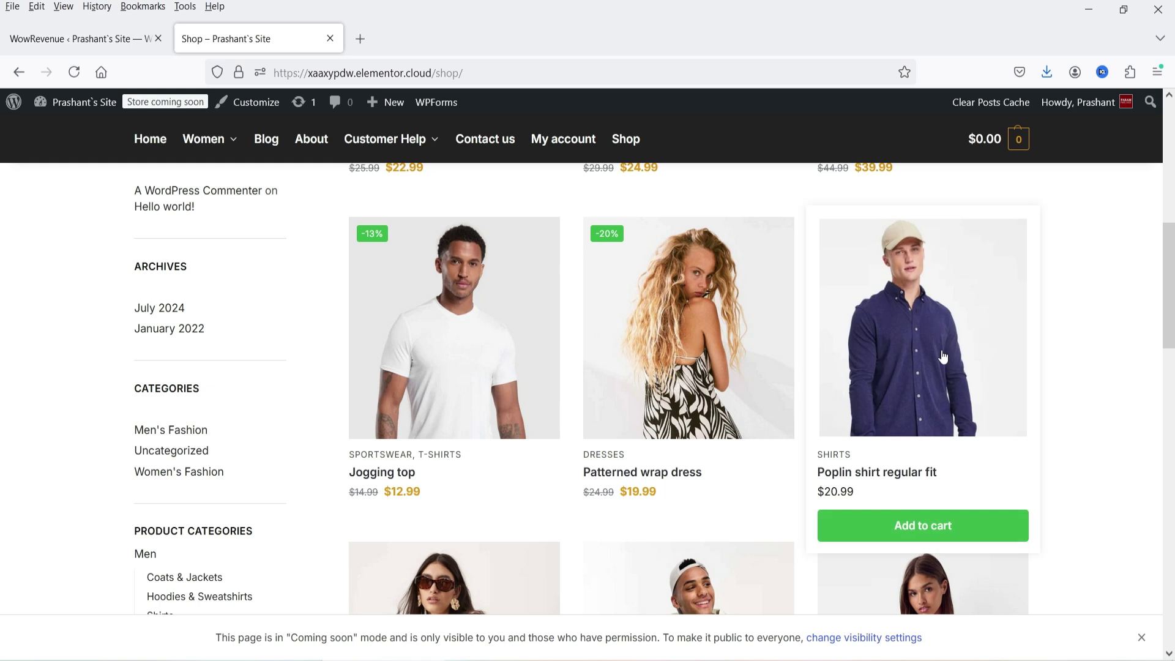
Open the Poplin shirt regular fit product page from the shop.
{"action": "left_click", "coordinate": [927, 377]}
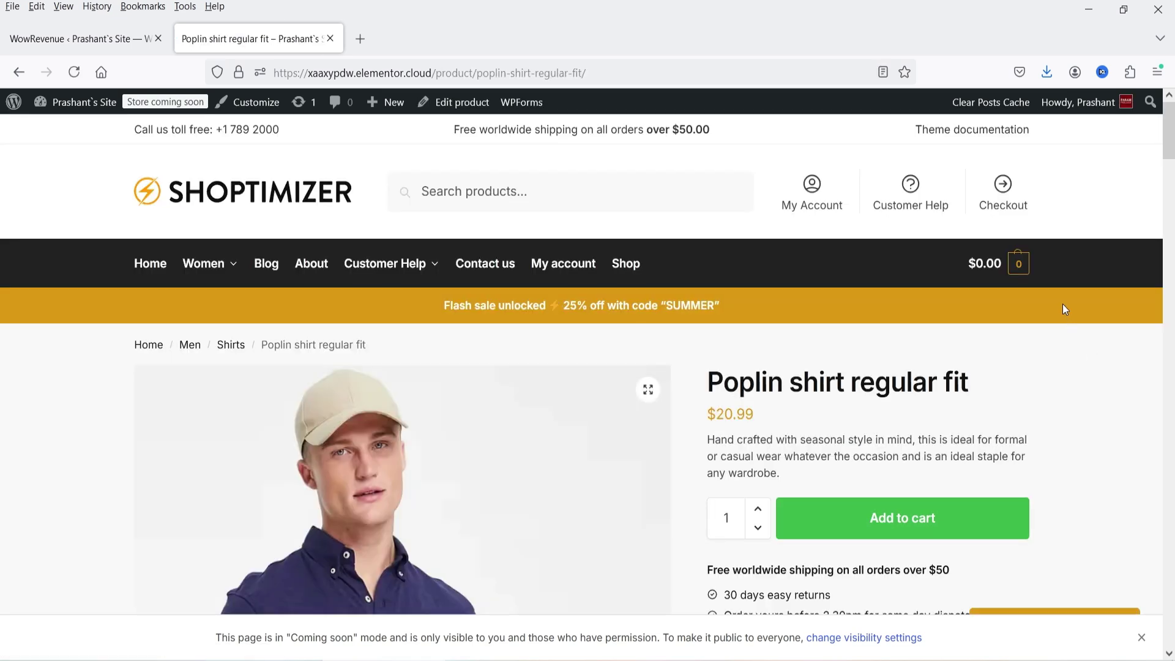
{"action": "scroll", "coordinate": [1062, 304], "scroll_direction": "down", "scroll_amount": 10}
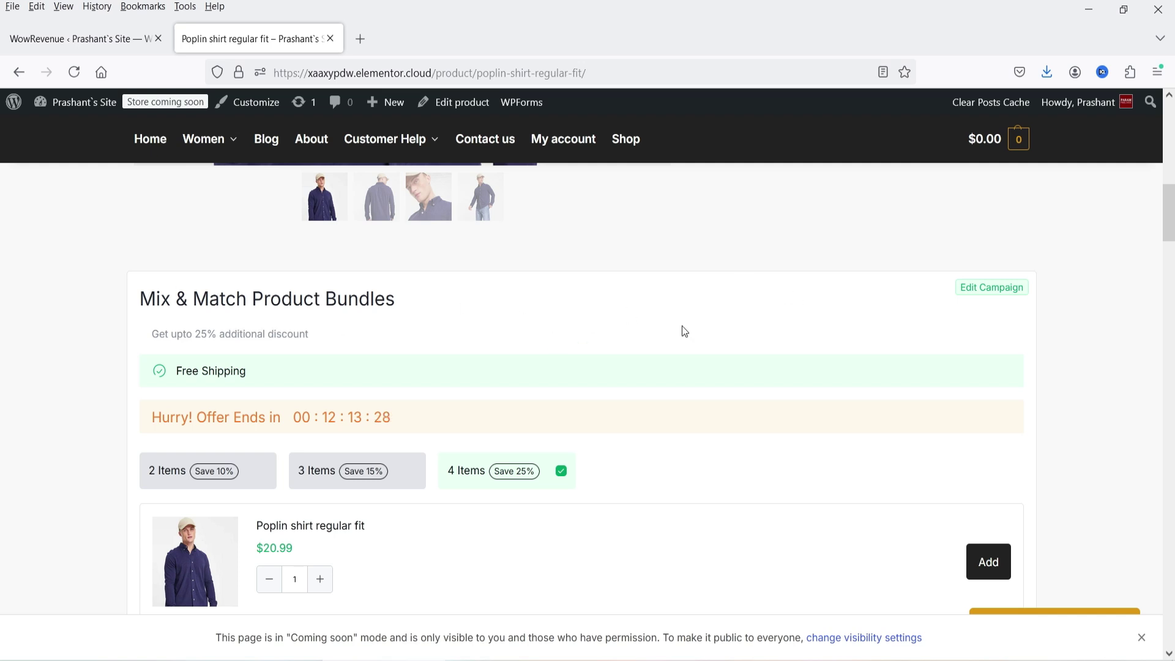
{"action": "left_click", "coordinate": [75, 39]}
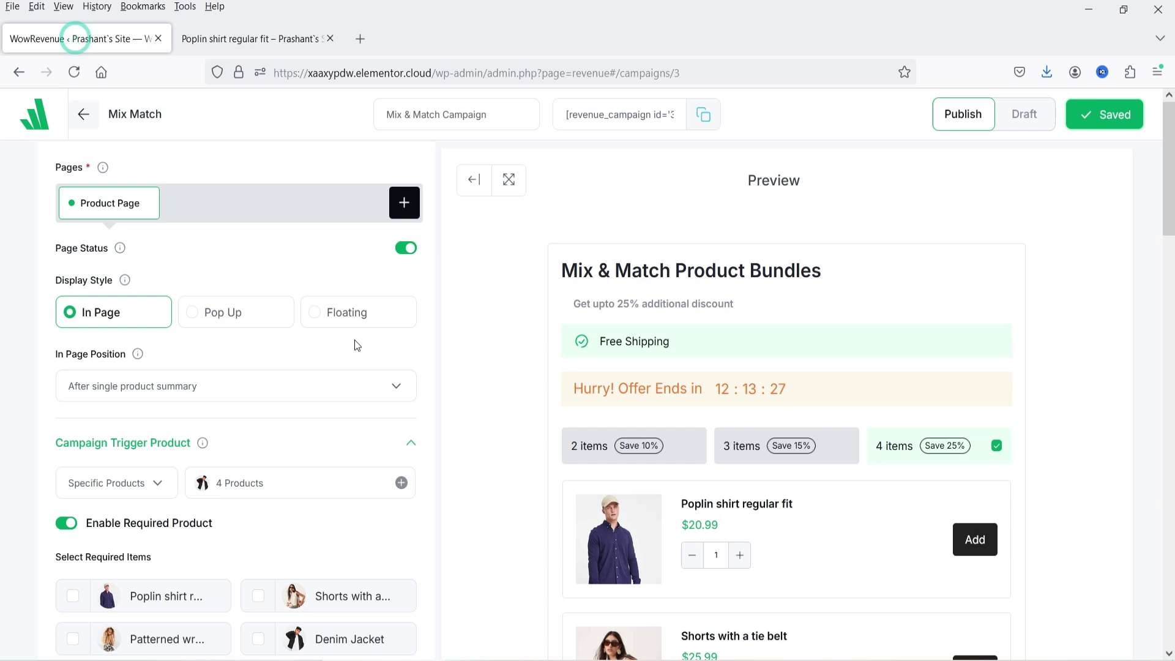
{"action": "key", "text": "ctrl+Tab"}
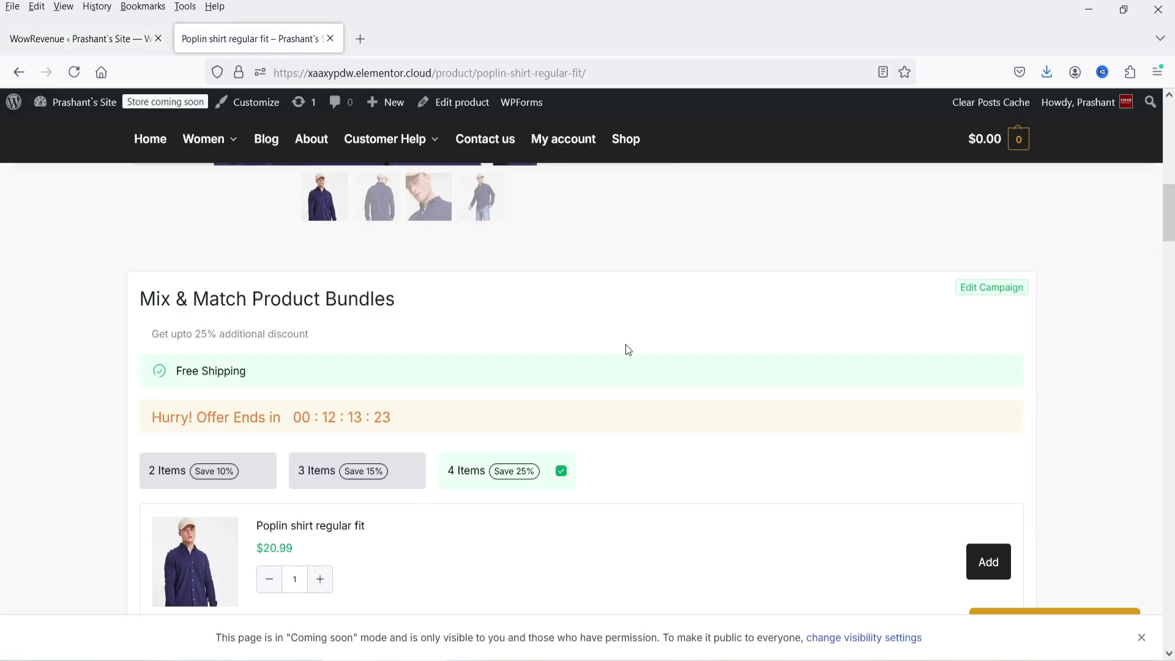
Review the Mix & Match bundle block: tiers, timer, and four items at $73.47.
{"action": "scroll", "coordinate": [1127, 311], "scroll_direction": "down", "scroll_amount": 4}
{"action": "scroll", "coordinate": [1116, 313], "scroll_direction": "up", "scroll_amount": 5}
{"action": "double_click", "coordinate": [230, 386]}
{"action": "scroll", "coordinate": [230, 387], "scroll_direction": "down", "scroll_amount": 3}
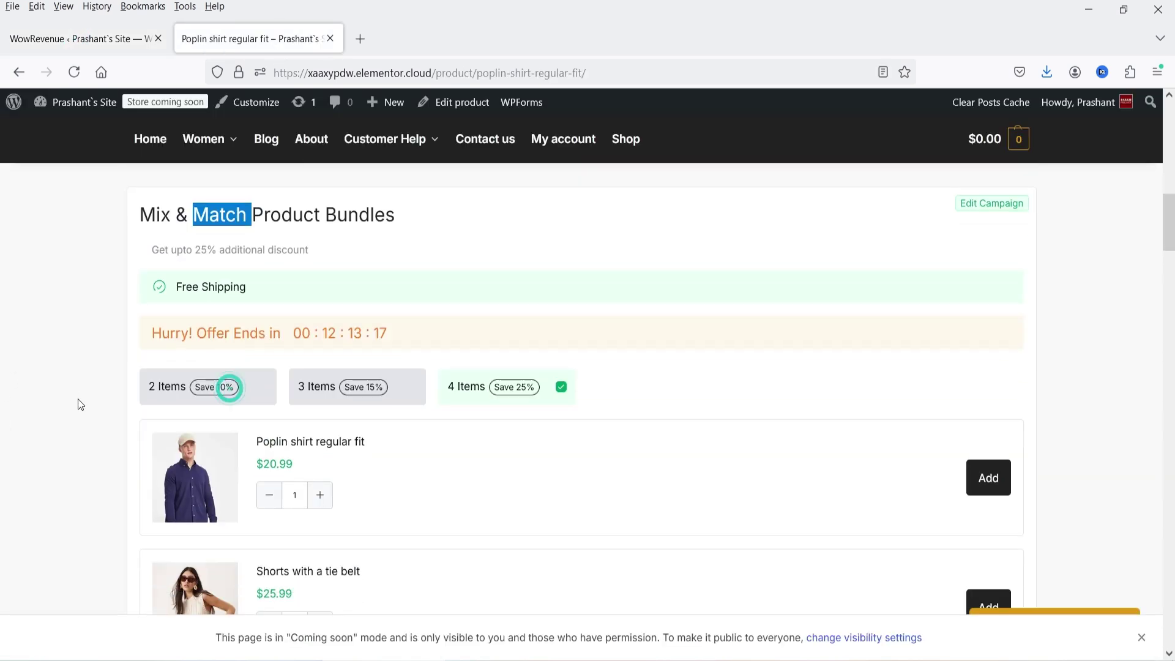
{"action": "double_click", "coordinate": [236, 250]}
{"action": "left_click", "coordinate": [215, 288]}
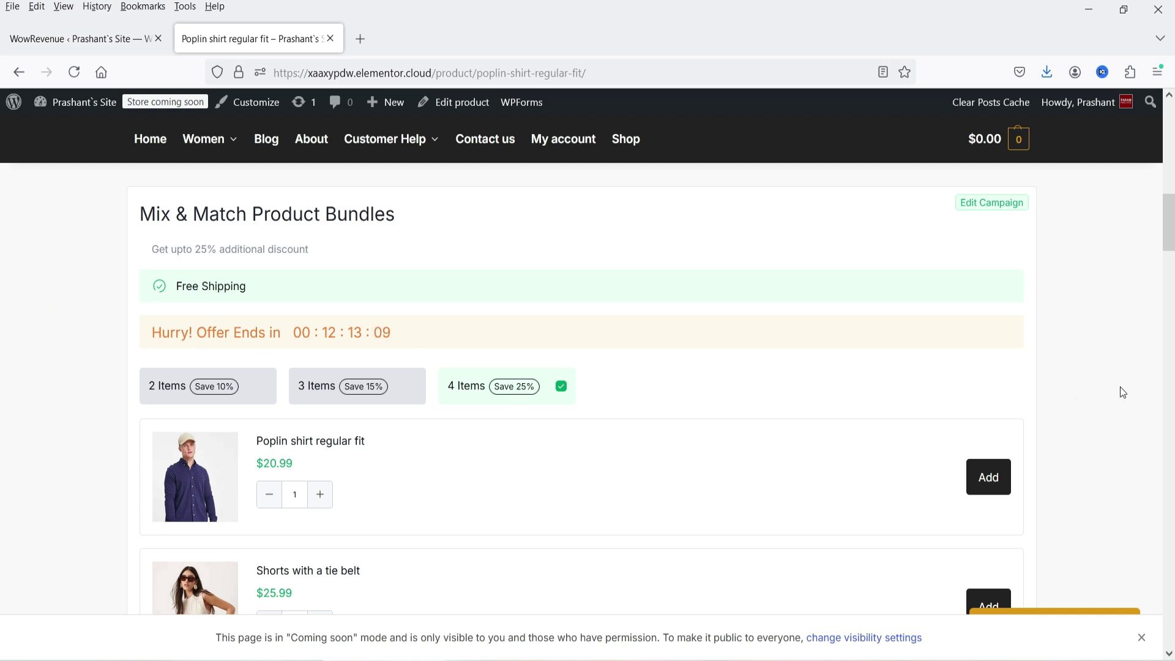
{"action": "scroll", "coordinate": [1057, 394], "scroll_direction": "down", "scroll_amount": 2}
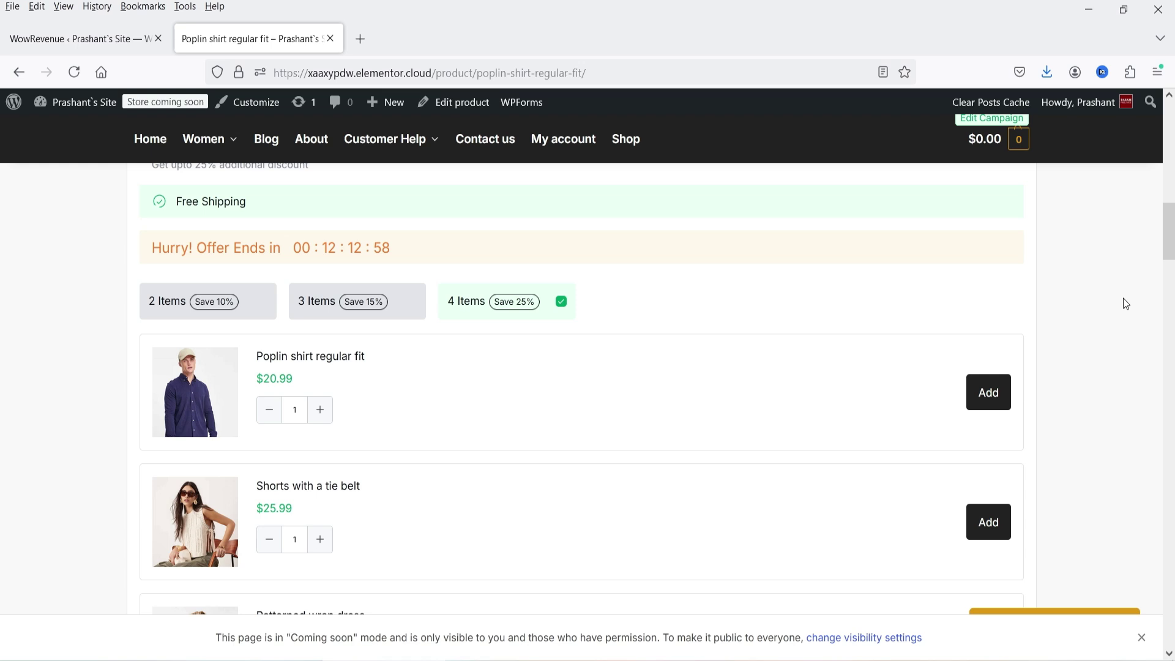
{"action": "scroll", "coordinate": [1125, 303], "scroll_direction": "down", "scroll_amount": 10}
{"action": "scroll", "coordinate": [1125, 350], "scroll_direction": "up", "scroll_amount": 3}
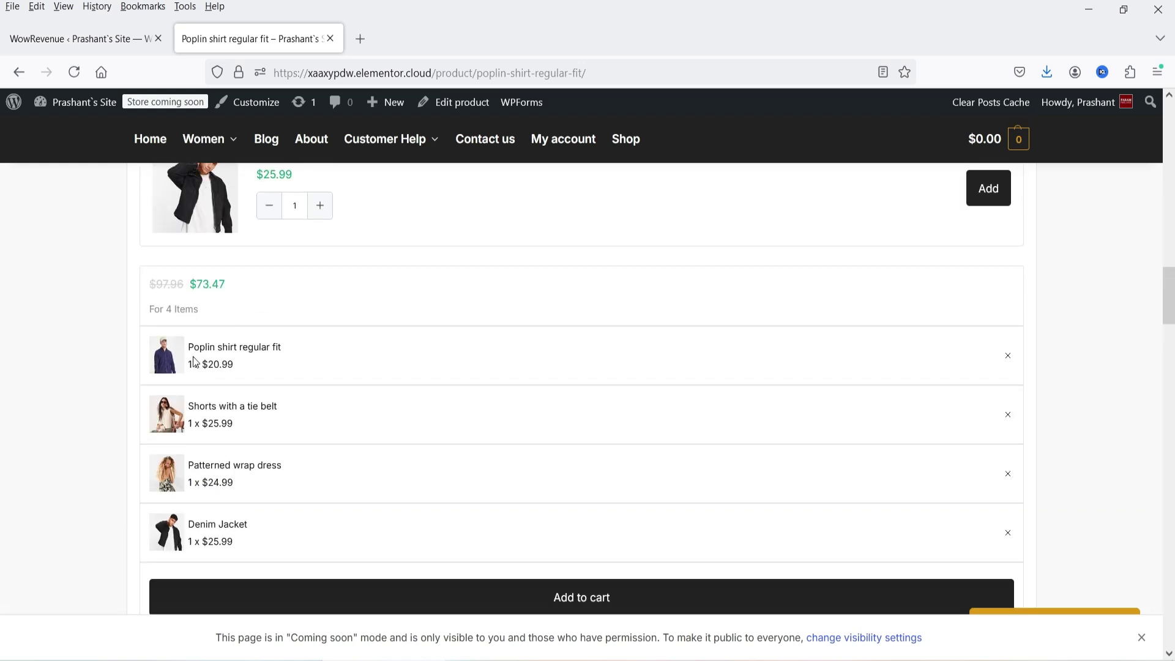
{"action": "left_click", "coordinate": [49, 39]}
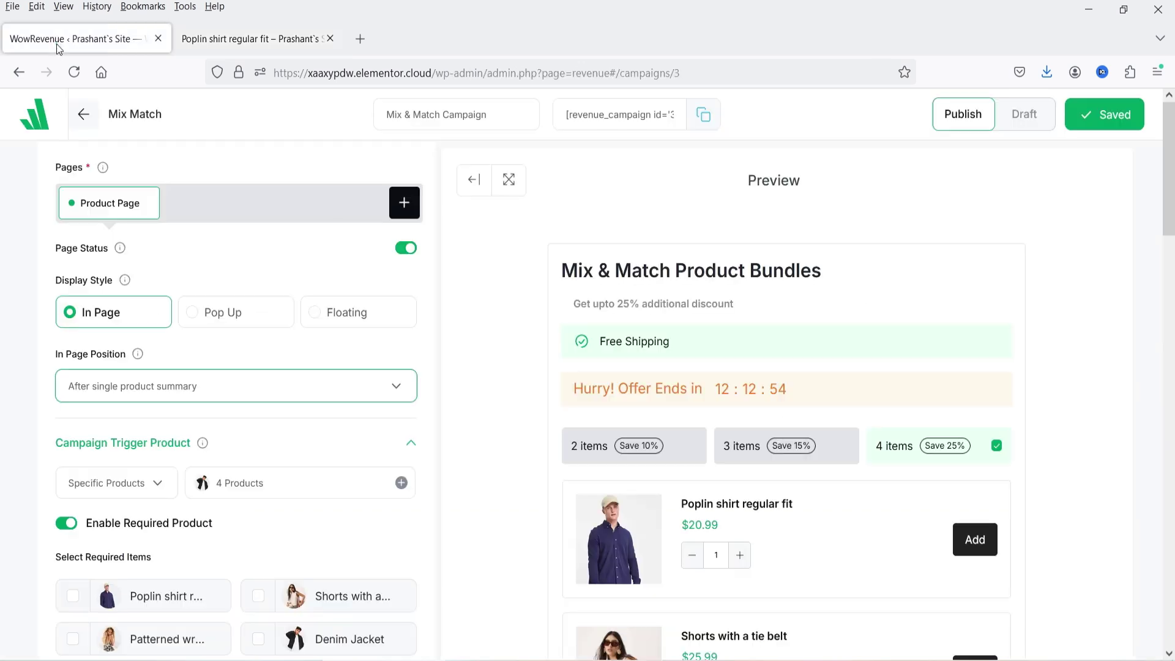
{"action": "scroll", "coordinate": [62, 324], "scroll_direction": "down", "scroll_amount": 5}
{"action": "scroll", "coordinate": [43, 343], "scroll_direction": "down", "scroll_amount": 2}
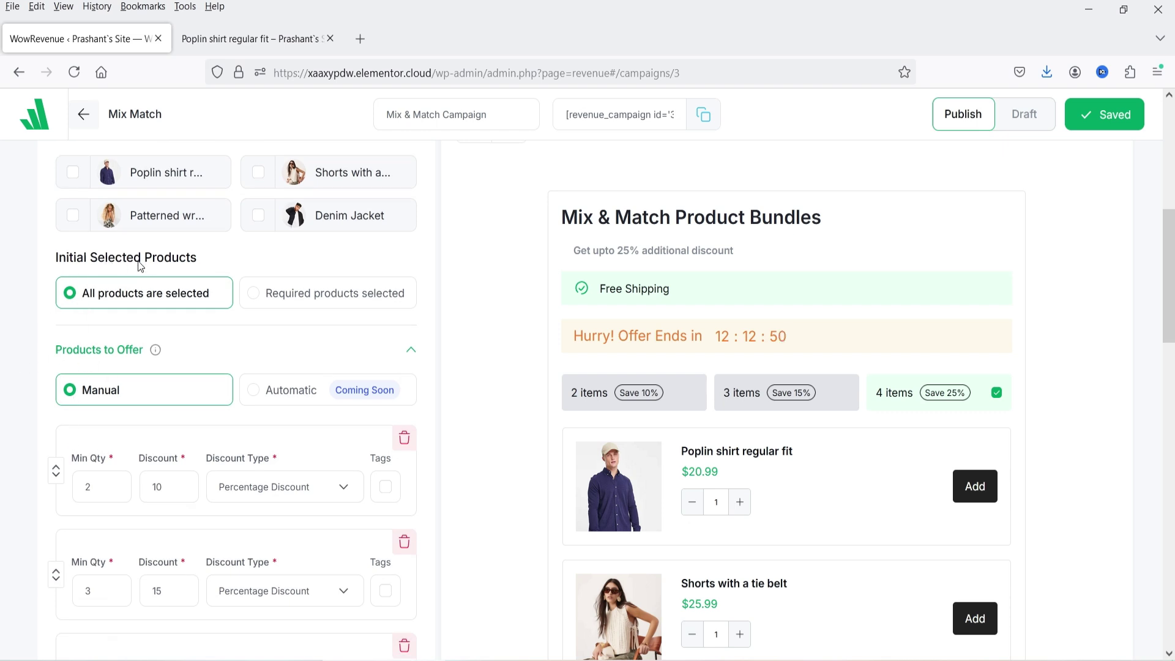
{"action": "left_click", "coordinate": [234, 41]}
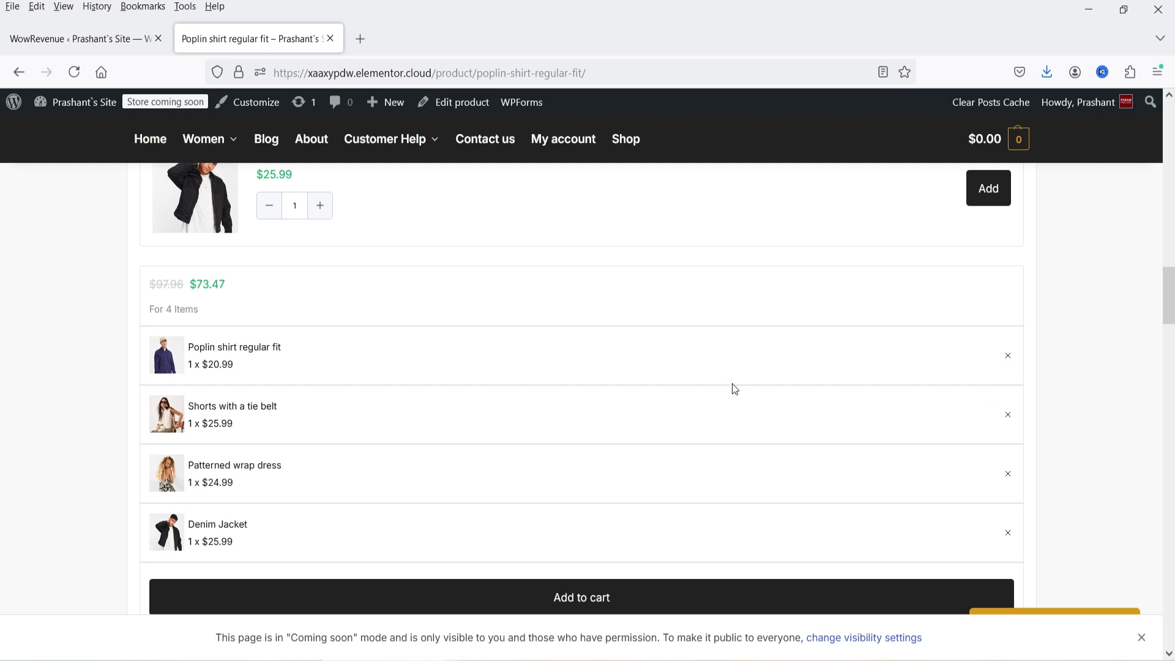
Remove Shorts with a tie belt, Patterned wrap dress and Denim Jacket, then re-add the shorts for $42.28.
{"action": "left_click", "coordinate": [1008, 419]}
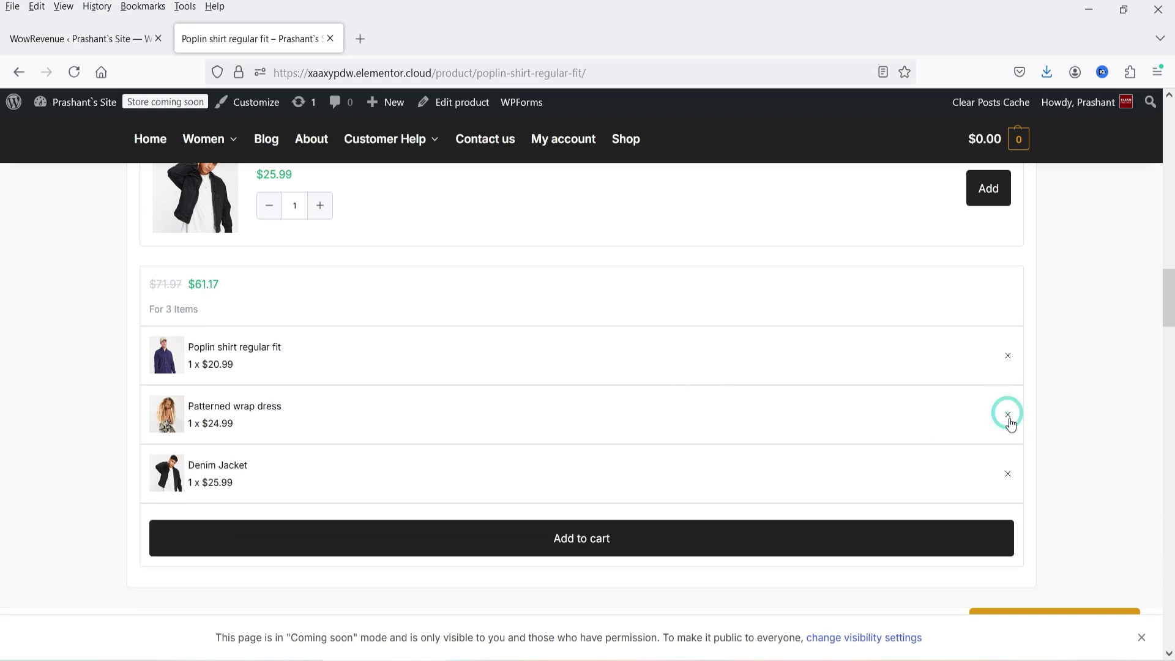
{"action": "left_click", "coordinate": [1009, 415]}
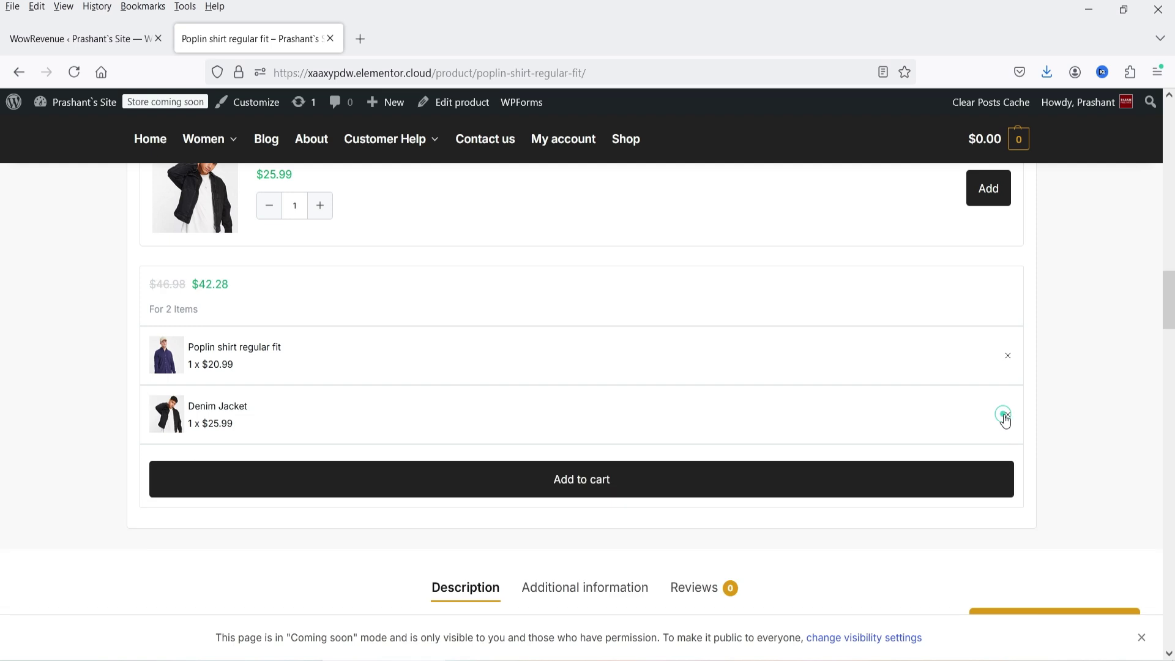
{"action": "left_click", "coordinate": [1007, 413]}
{"action": "scroll", "coordinate": [673, 494], "scroll_direction": "up", "scroll_amount": 10}
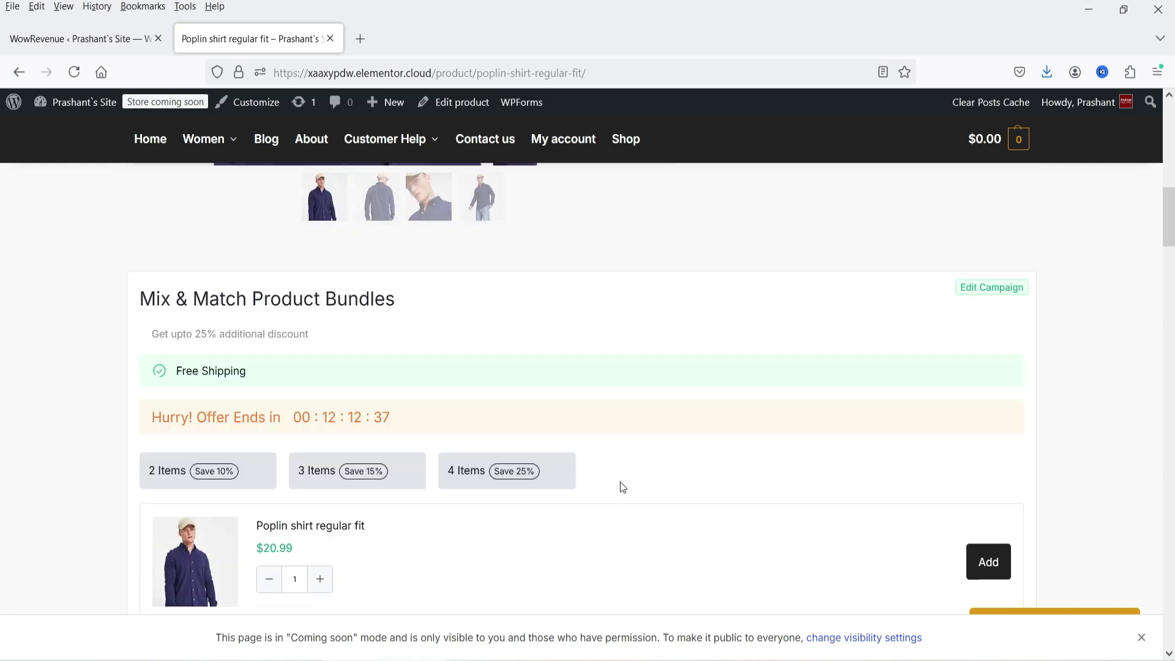
{"action": "scroll", "coordinate": [368, 446], "scroll_direction": "down", "scroll_amount": 5}
{"action": "scroll", "coordinate": [438, 461], "scroll_direction": "up", "scroll_amount": 2}
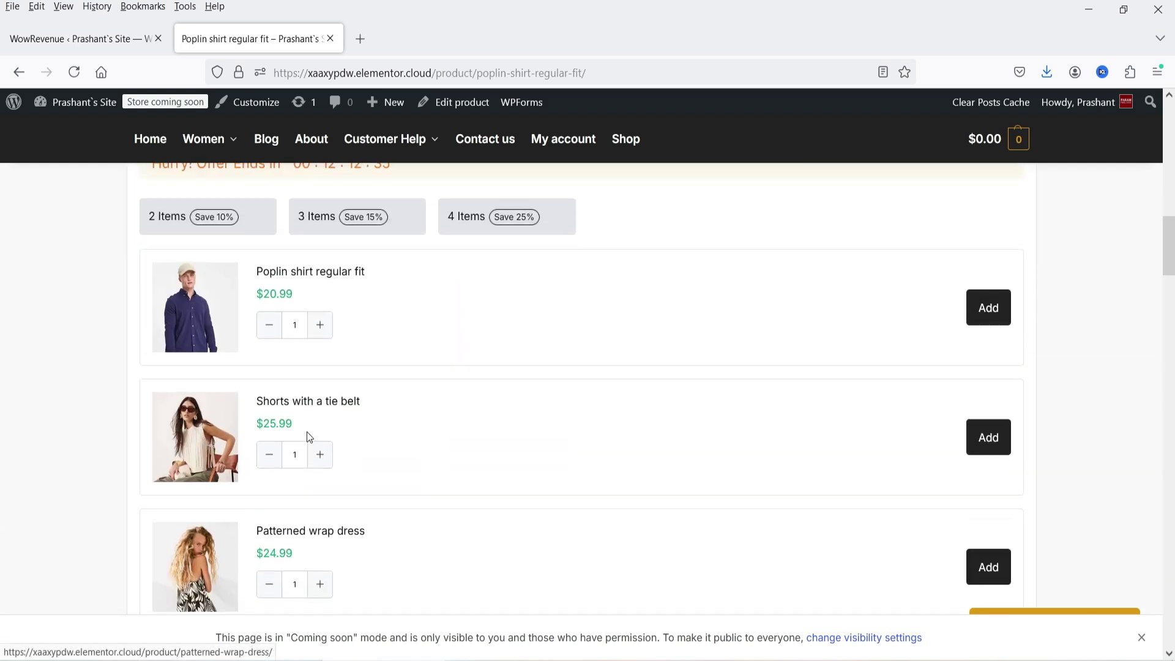
{"action": "left_click", "coordinate": [998, 438]}
{"action": "scroll", "coordinate": [1069, 410], "scroll_direction": "down", "scroll_amount": 7}
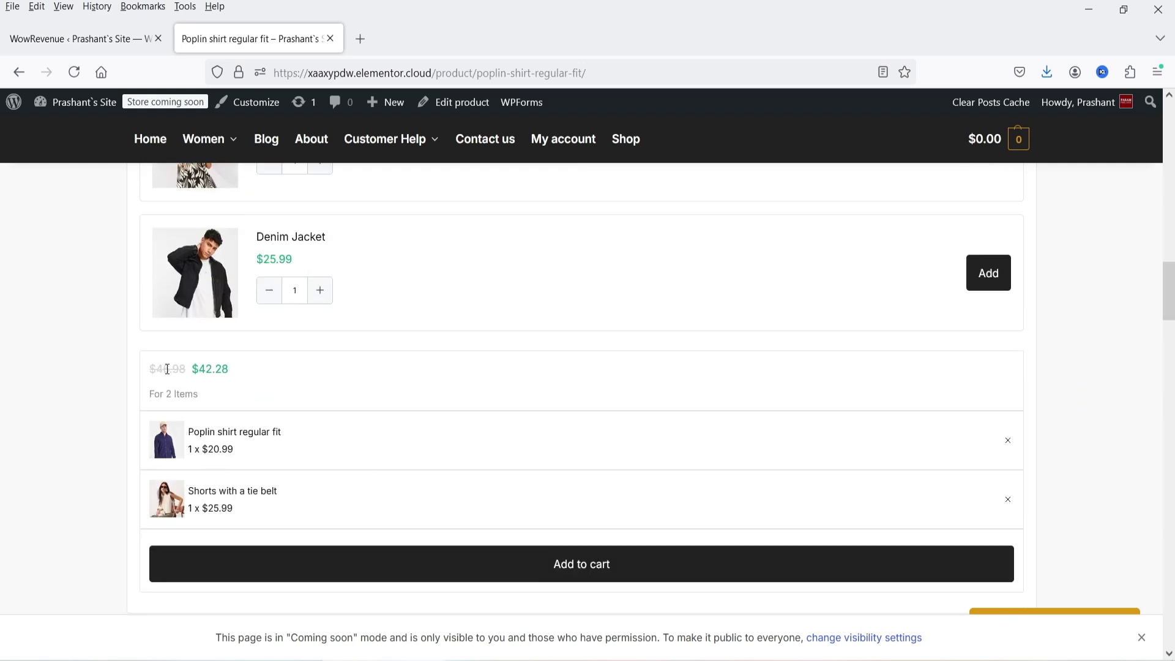
Add the Denim Jacket back into the bundle.
{"action": "scroll", "coordinate": [67, 418], "scroll_direction": "up", "scroll_amount": 10}
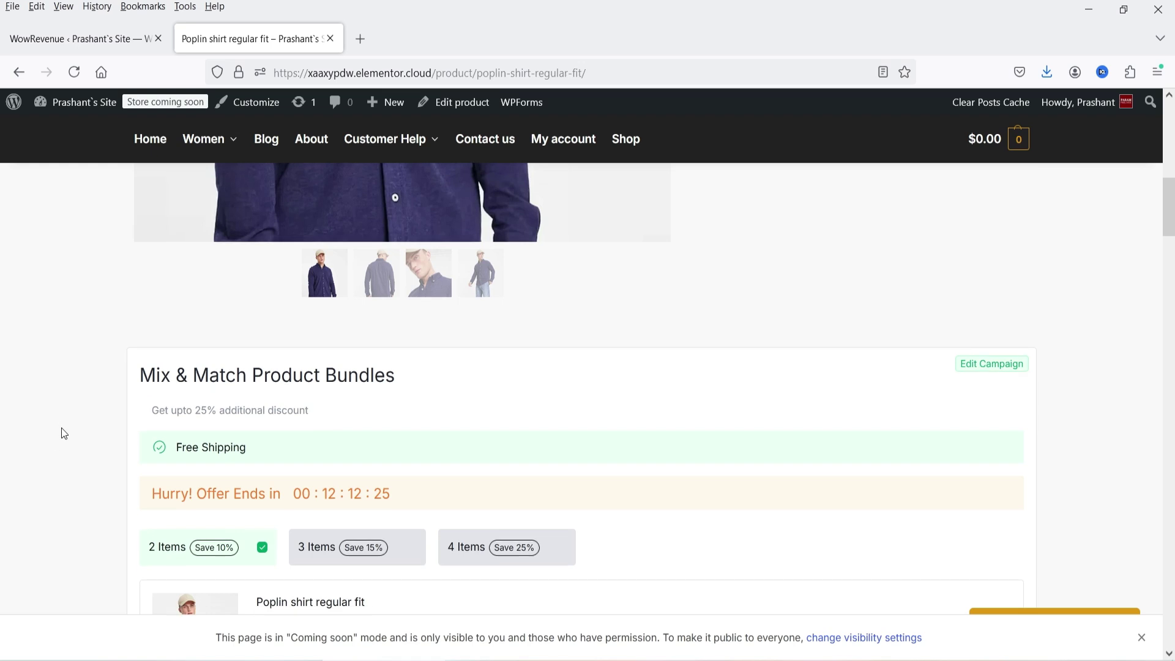
{"action": "scroll", "coordinate": [198, 388], "scroll_direction": "down", "scroll_amount": 3}
{"action": "scroll", "coordinate": [202, 389], "scroll_direction": "down", "scroll_amount": 5}
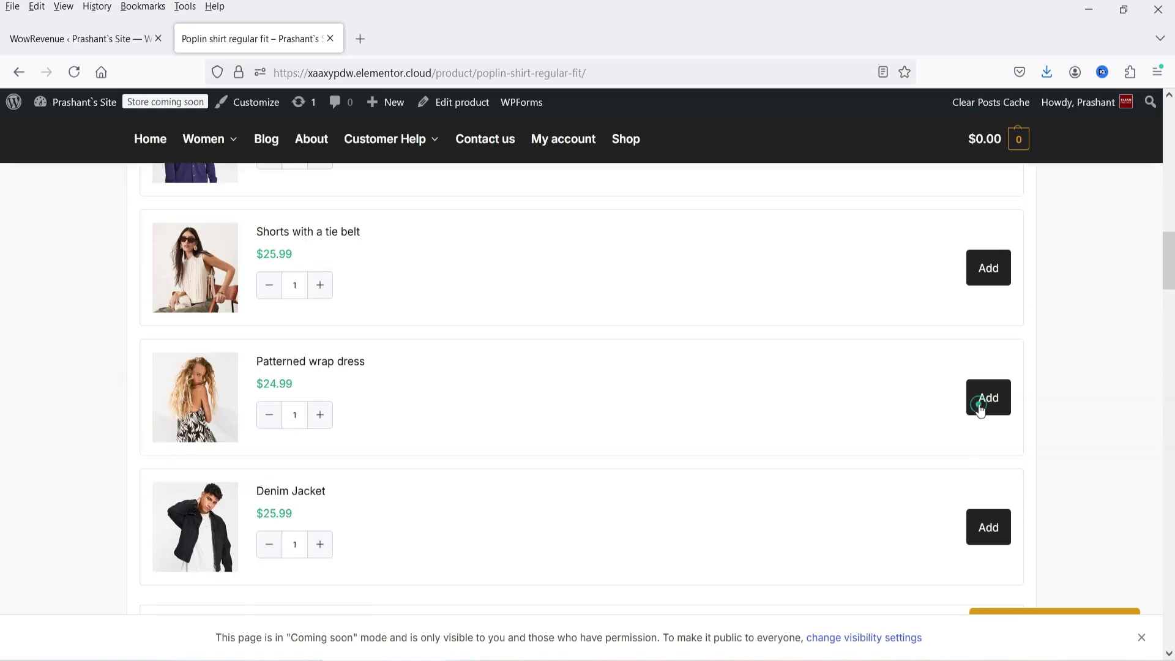
{"action": "scroll", "coordinate": [22, 419], "scroll_direction": "down", "scroll_amount": 5}
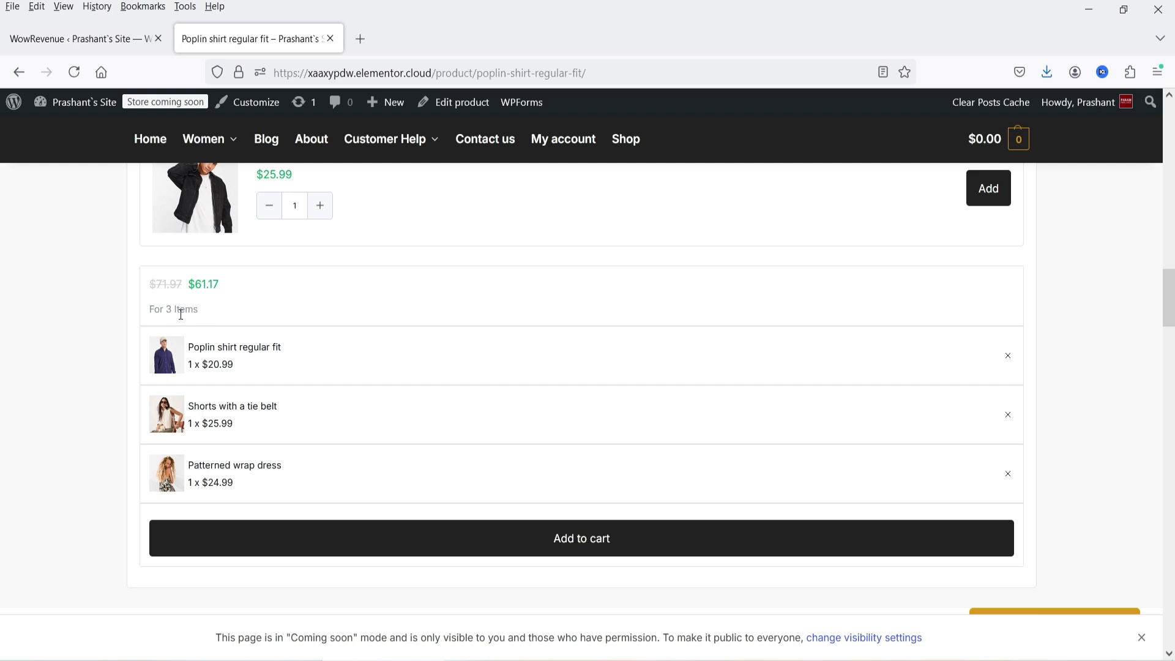
{"action": "scroll", "coordinate": [68, 360], "scroll_direction": "up", "scroll_amount": 8}
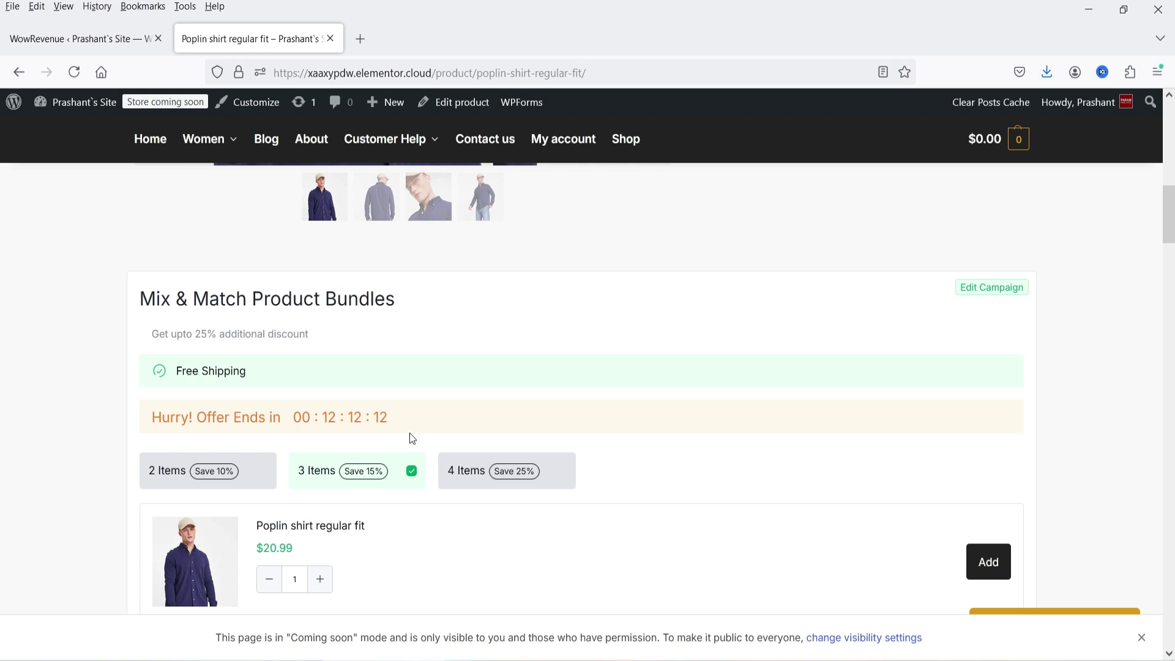
{"action": "scroll", "coordinate": [484, 420], "scroll_direction": "down", "scroll_amount": 8}
{"action": "scroll", "coordinate": [914, 389], "scroll_direction": "up", "scroll_amount": 2}
{"action": "left_click", "coordinate": [984, 275]}
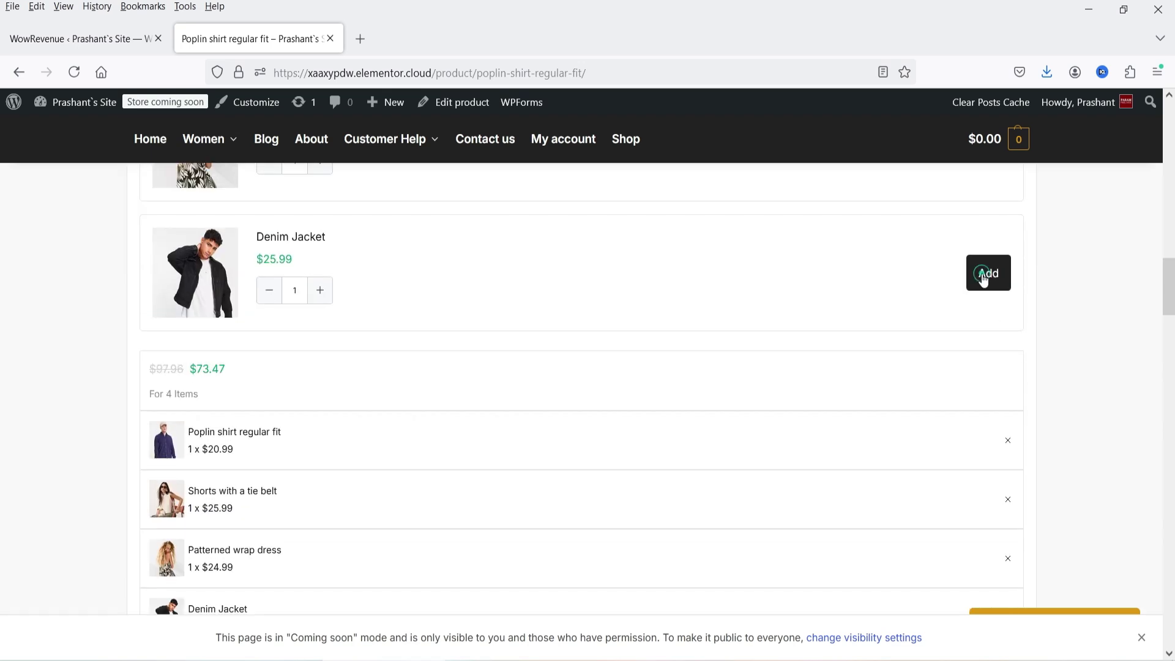
Raise the Denim Jacket quantity and add the extra jackets, bringing the bundle to $112.45.
{"action": "scroll", "coordinate": [95, 414], "scroll_direction": "up", "scroll_amount": 10}
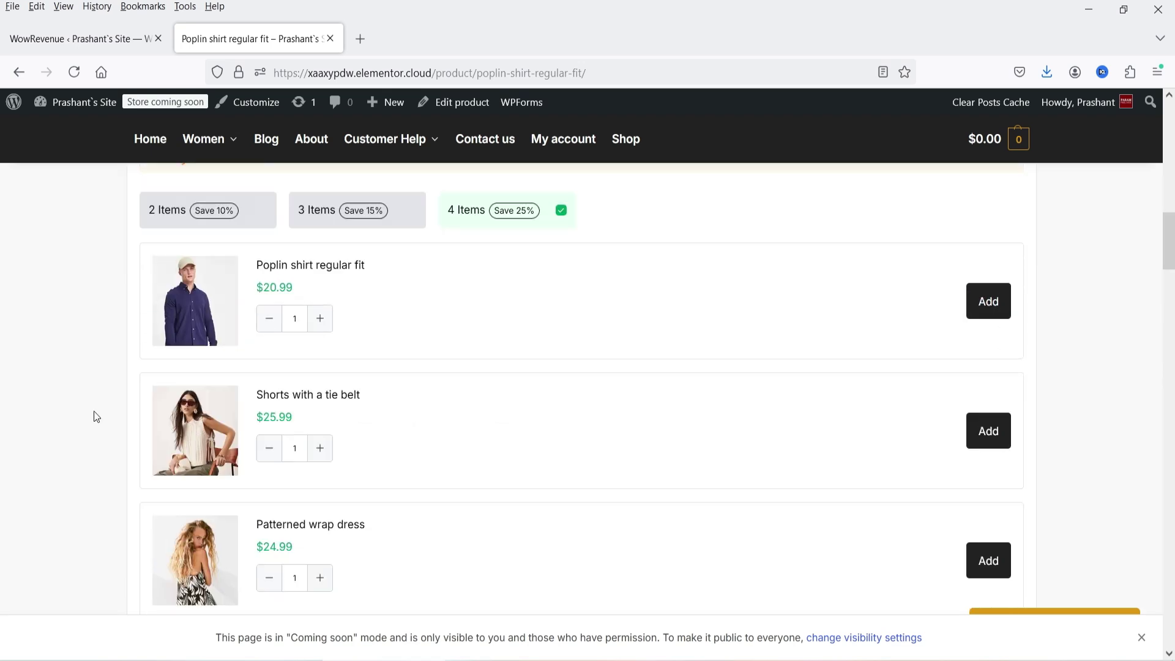
{"action": "scroll", "coordinate": [396, 413], "scroll_direction": "down", "scroll_amount": 10}
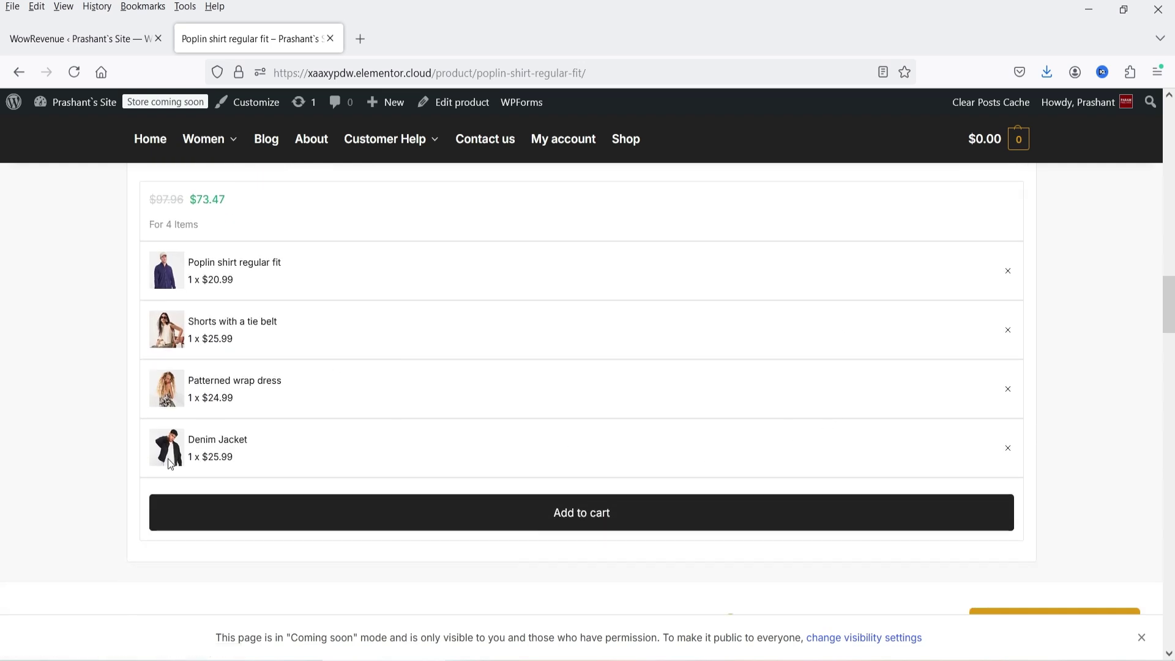
{"action": "scroll", "coordinate": [50, 437], "scroll_direction": "up", "scroll_amount": 4}
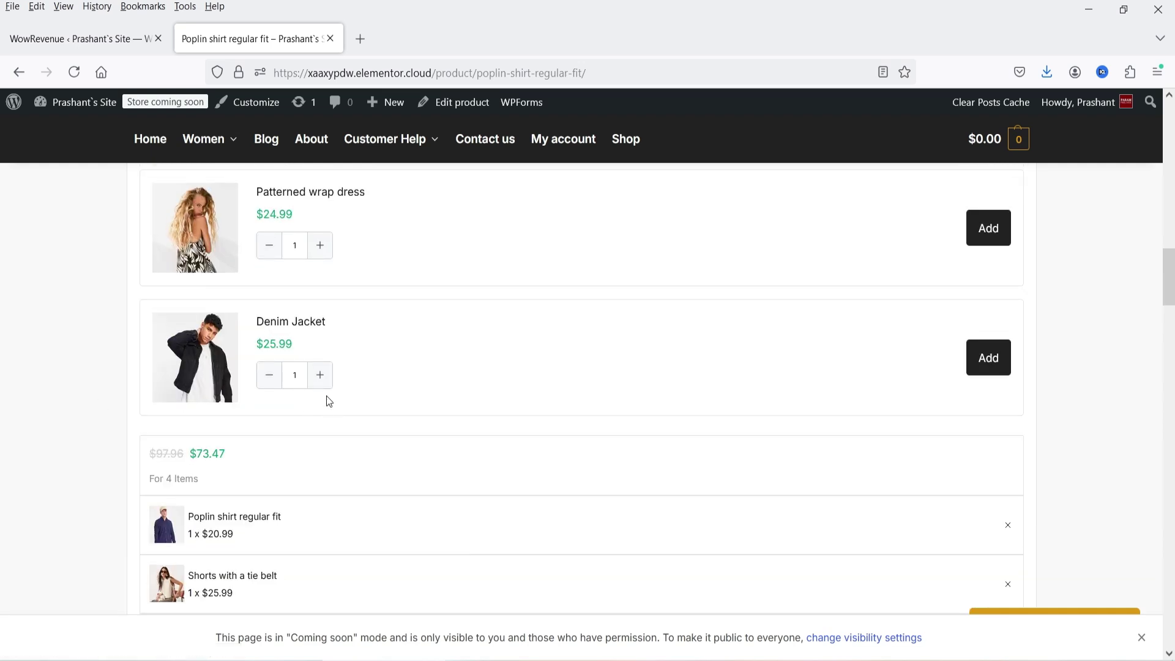
{"action": "left_click", "coordinate": [320, 375]}
{"action": "scroll", "coordinate": [139, 420], "scroll_direction": "down", "scroll_amount": 4}
{"action": "scroll", "coordinate": [115, 447], "scroll_direction": "up", "scroll_amount": 1}
{"action": "left_click", "coordinate": [1002, 197]}
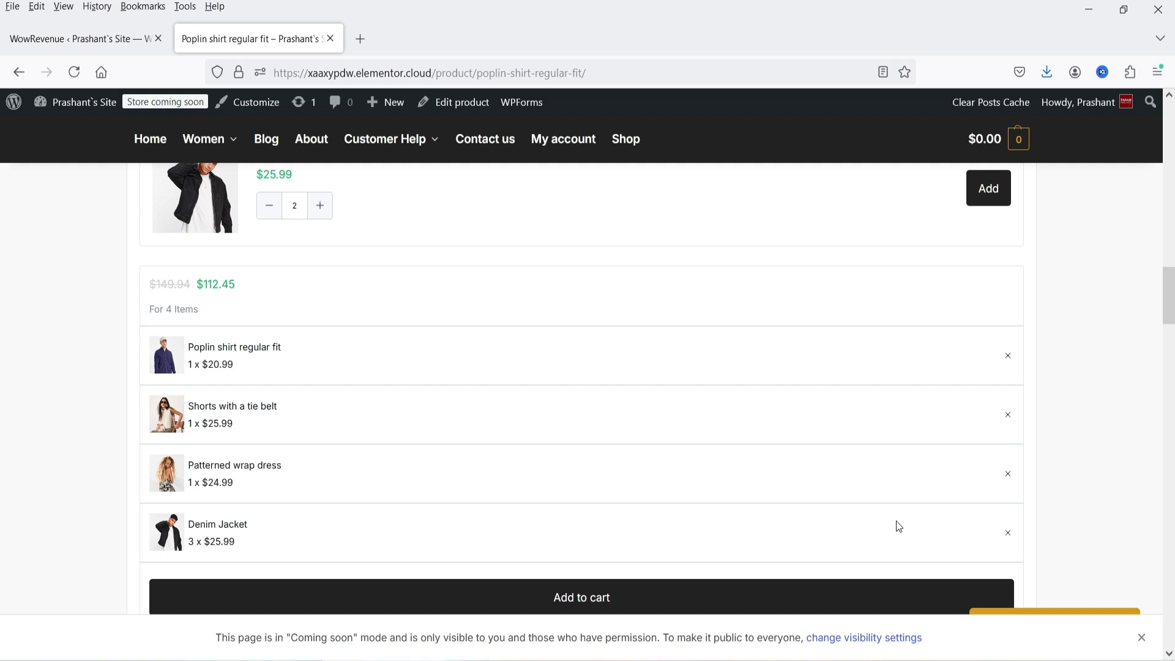
Remove the Denim Jacket, then put two Denim Jackets back into the bundle.
{"action": "left_click", "coordinate": [1009, 535]}
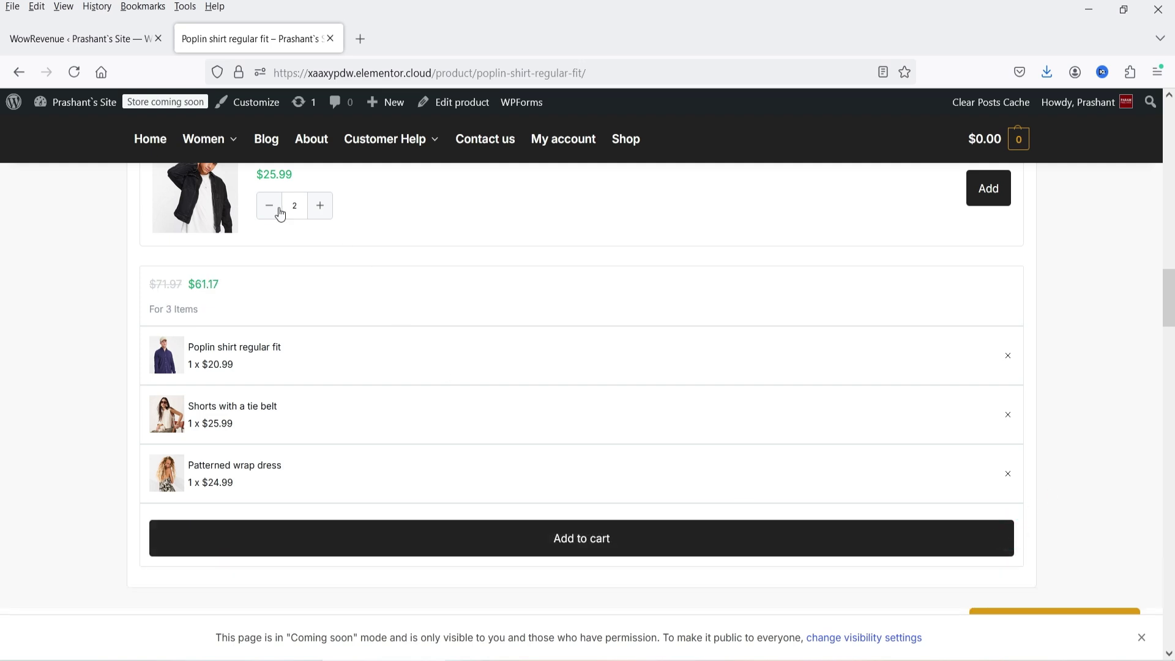
{"action": "left_click", "coordinate": [998, 193]}
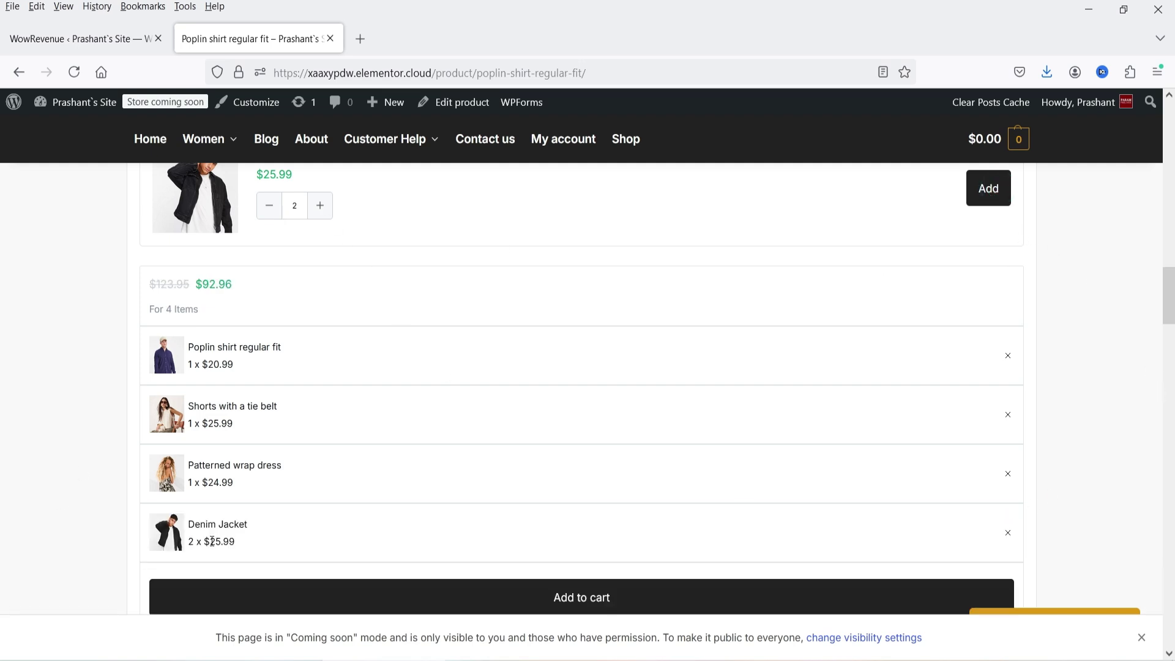
{"action": "scroll", "coordinate": [104, 418], "scroll_direction": "up", "scroll_amount": 8}
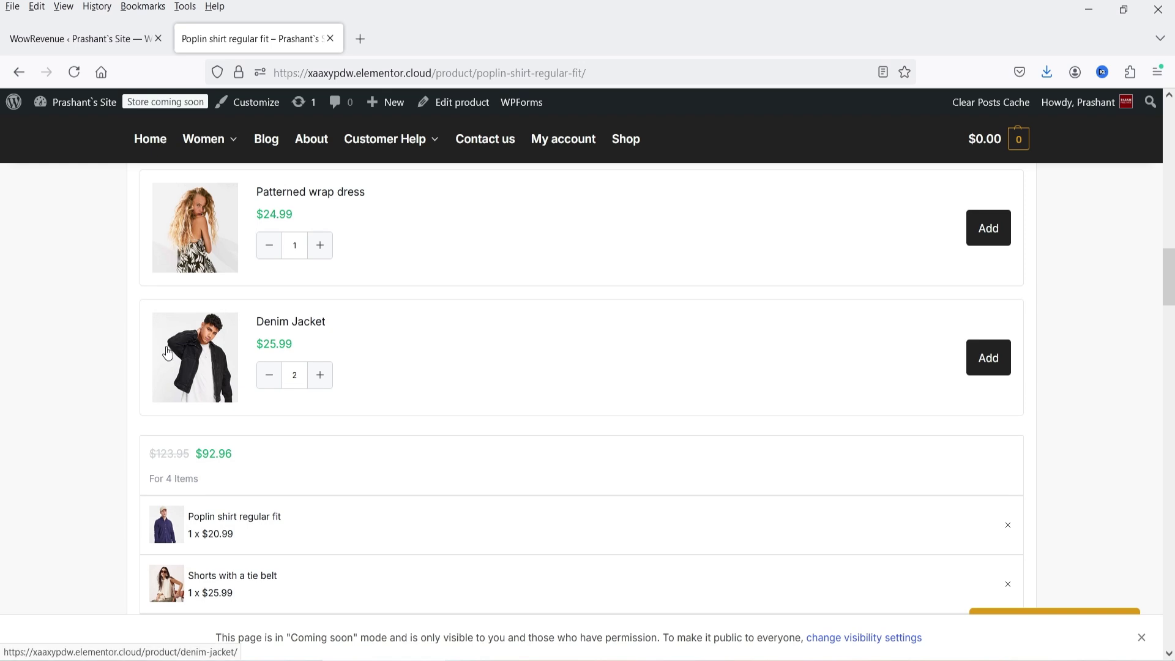
{"action": "scroll", "coordinate": [116, 440], "scroll_direction": "down", "scroll_amount": 6}
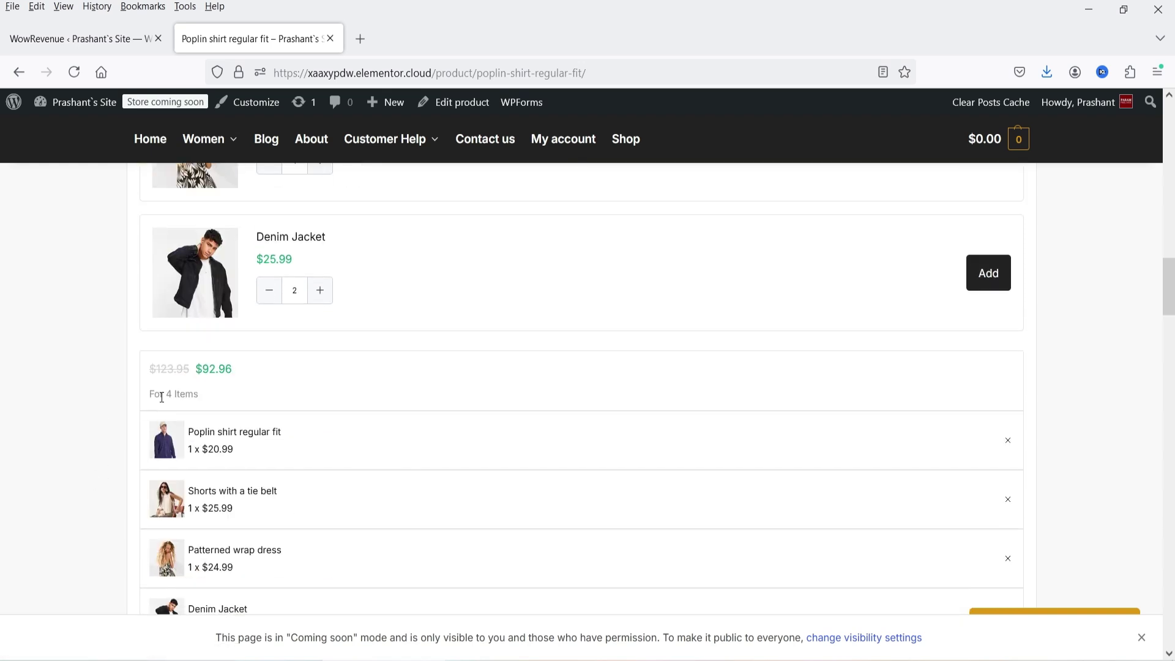
{"action": "scroll", "coordinate": [284, 472], "scroll_direction": "down", "scroll_amount": 1}
{"action": "scroll", "coordinate": [99, 472], "scroll_direction": "up", "scroll_amount": 12}
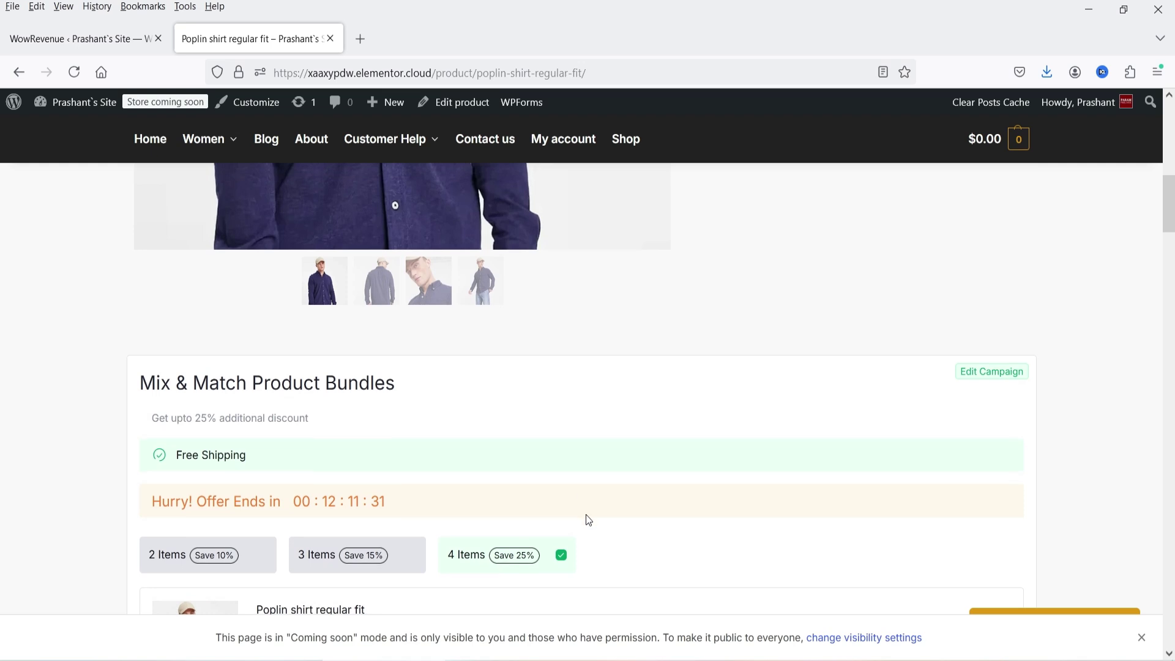
{"action": "scroll", "coordinate": [584, 514], "scroll_direction": "down", "scroll_amount": 12}
{"action": "scroll", "coordinate": [415, 512], "scroll_direction": "down", "scroll_amount": 4}
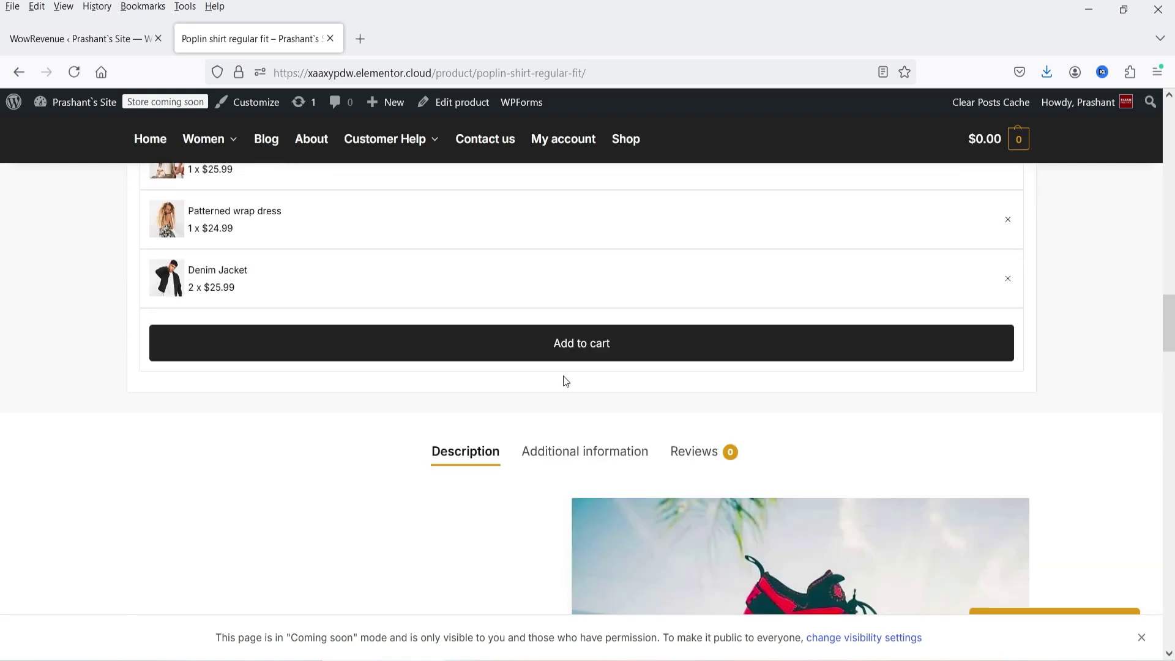
Add the bundle to the cart at $92.96, close the cart drawer, and return to the campaign editor.
{"action": "left_click", "coordinate": [600, 349]}
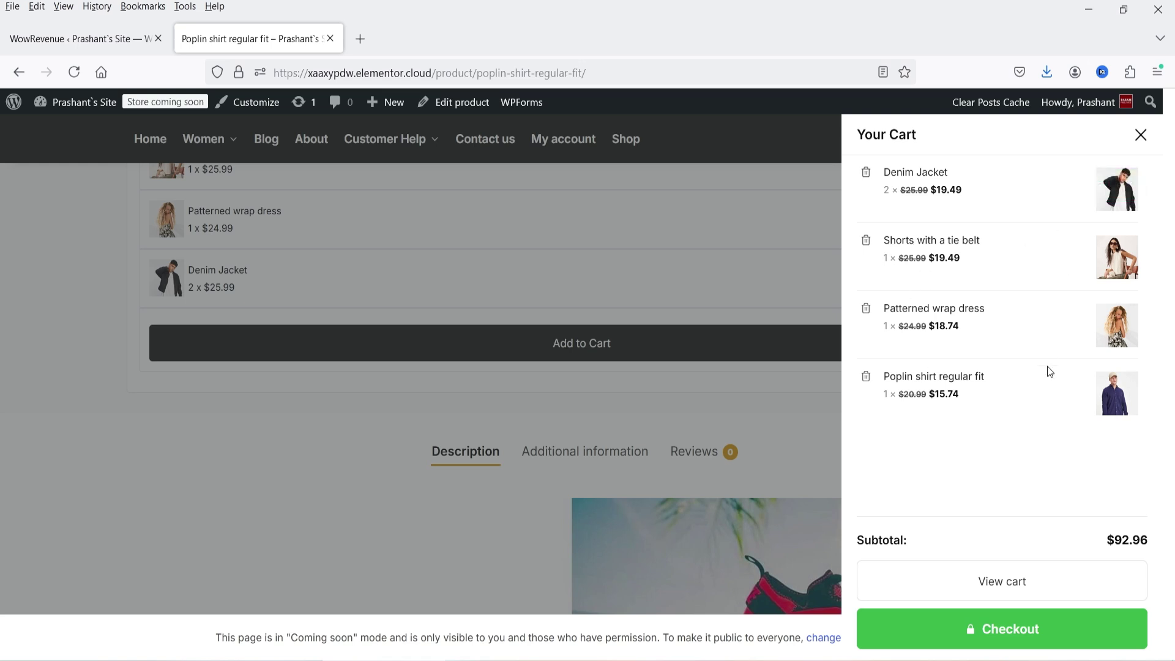
{"action": "left_click", "coordinate": [1141, 136]}
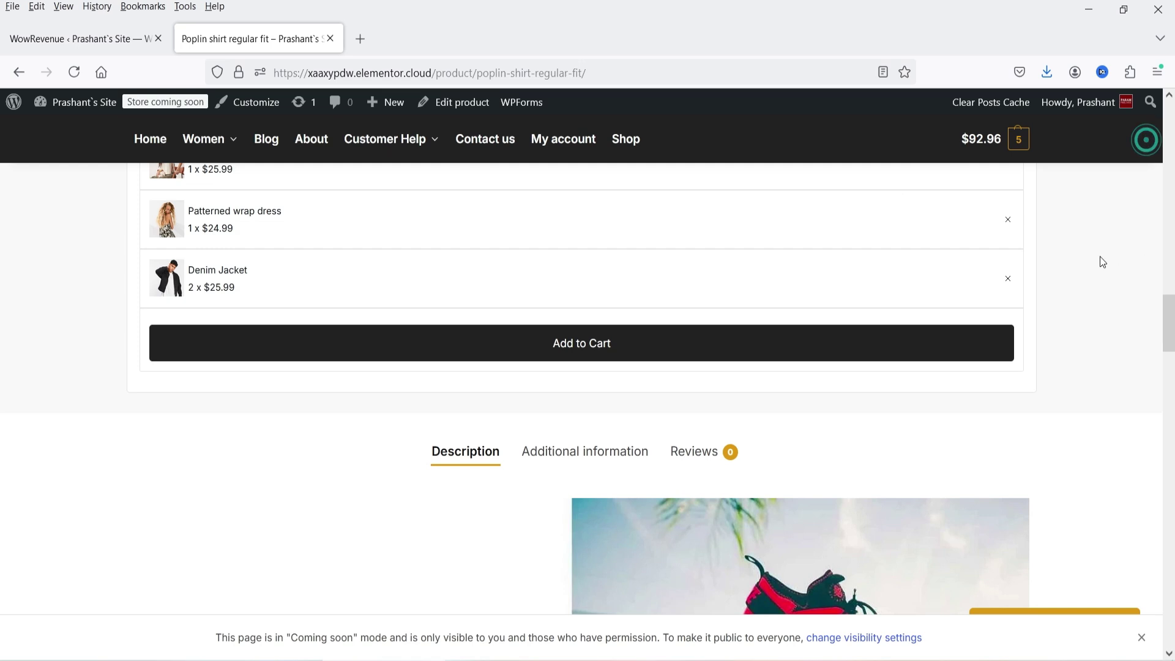
{"action": "scroll", "coordinate": [1022, 333], "scroll_direction": "up", "scroll_amount": 2}
{"action": "key", "text": "ctrl+shift+Tab"}
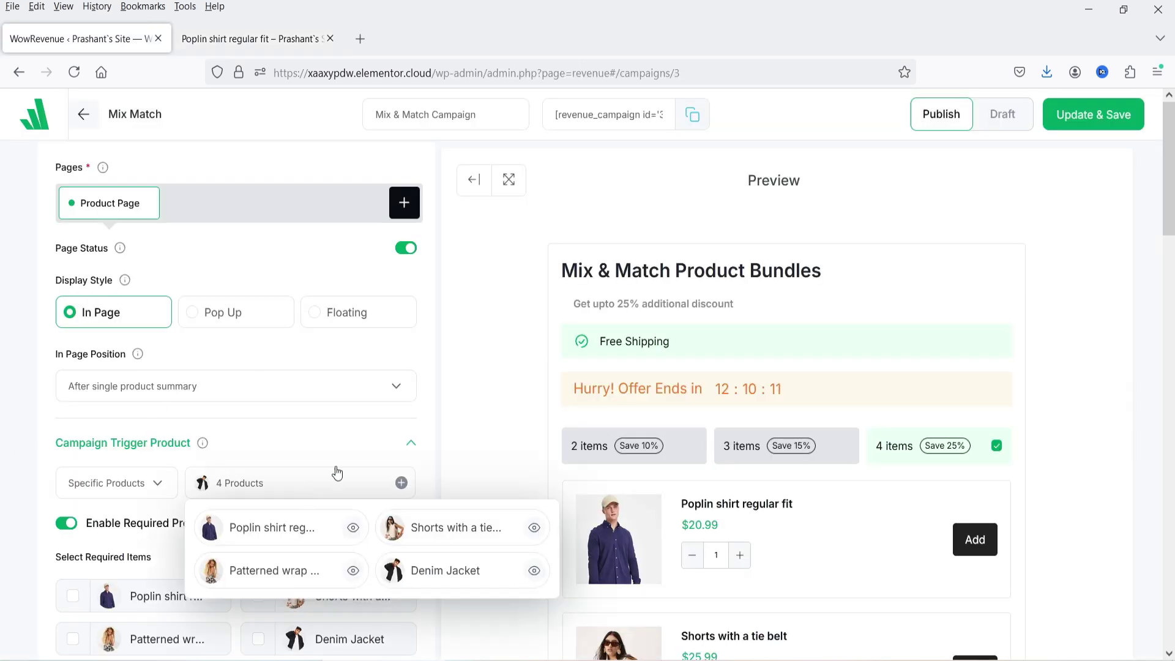
Display the campaign as a Floating box at Bottom Left with a 1-second delay, and save.
{"action": "left_click", "coordinate": [317, 313]}
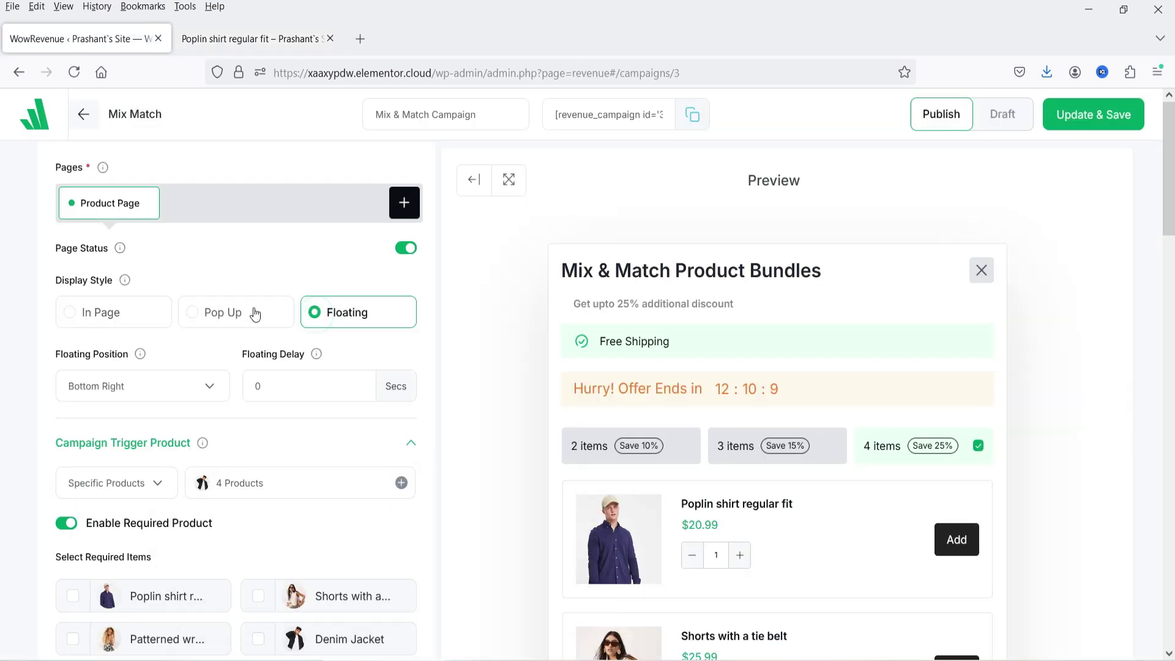
{"action": "left_click", "coordinate": [135, 385]}
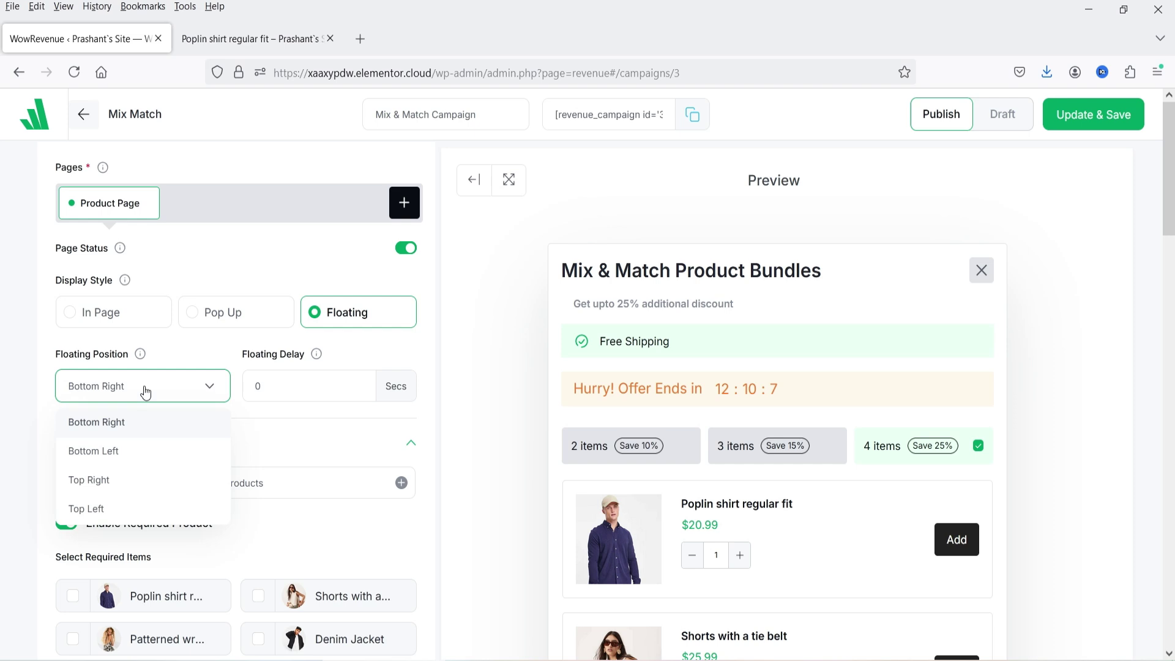
{"action": "left_click", "coordinate": [150, 464]}
{"action": "left_click", "coordinate": [283, 385]}
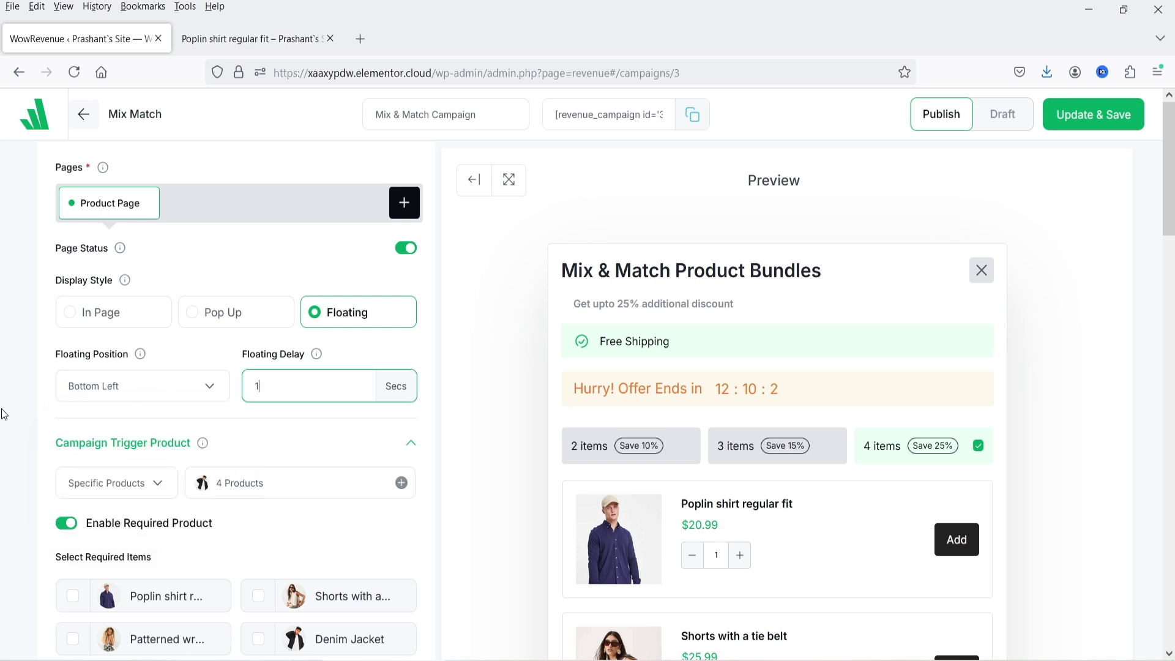
{"action": "type", "text": "1"}
{"action": "scroll", "coordinate": [200, 434], "scroll_direction": "down", "scroll_amount": 3}
{"action": "scroll", "coordinate": [316, 416], "scroll_direction": "up", "scroll_amount": 3}
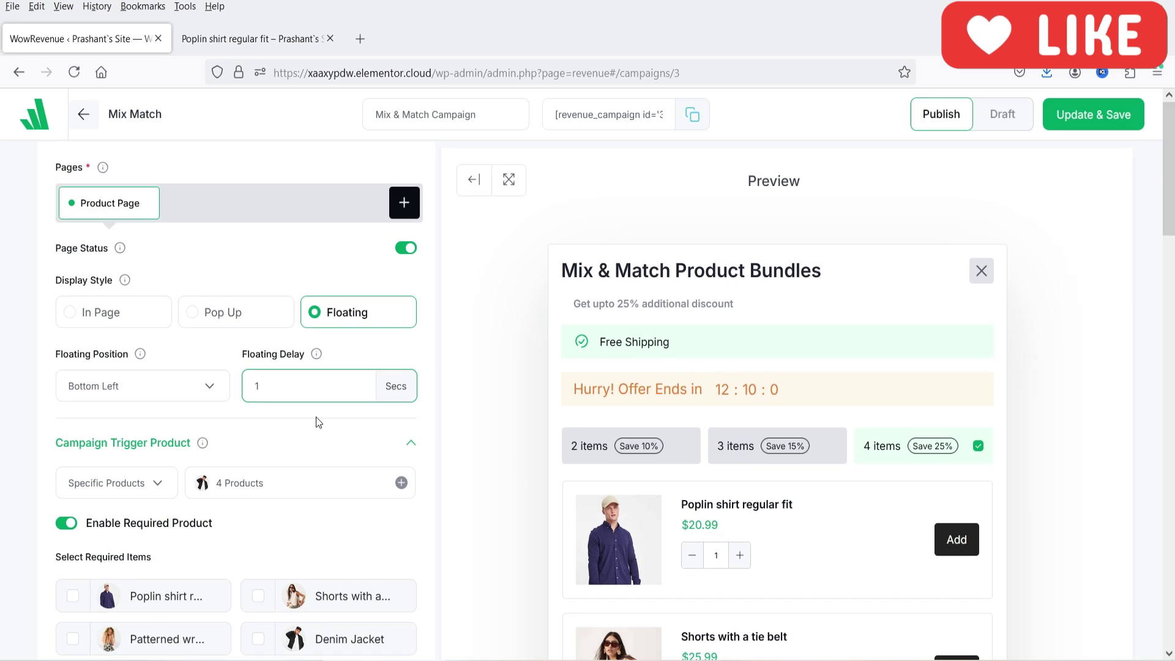
{"action": "left_click", "coordinate": [1081, 125]}
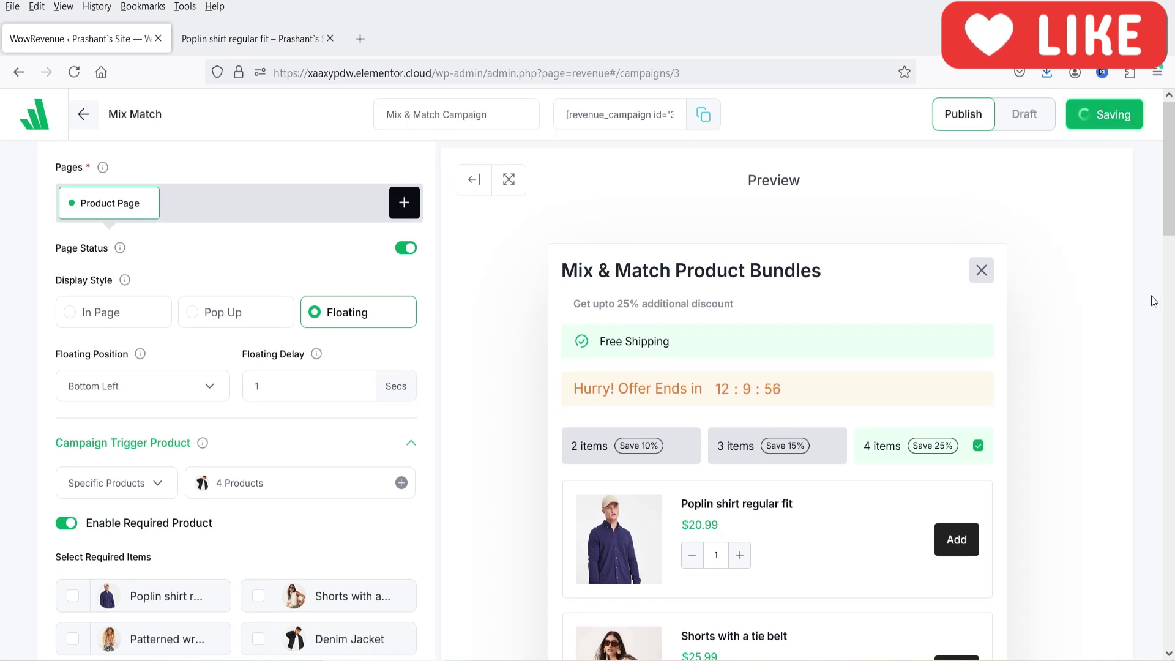
Reload the product page to view the floating box, then return to the campaign editor.
{"action": "left_click", "coordinate": [257, 39]}
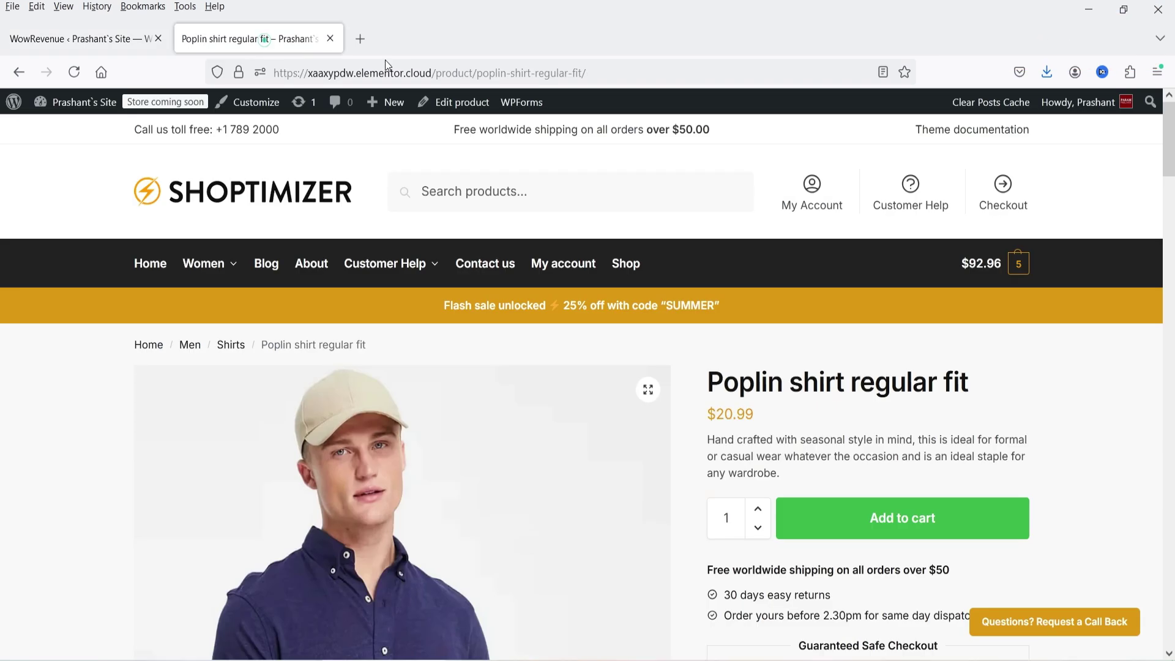
{"action": "left_click", "coordinate": [74, 72]}
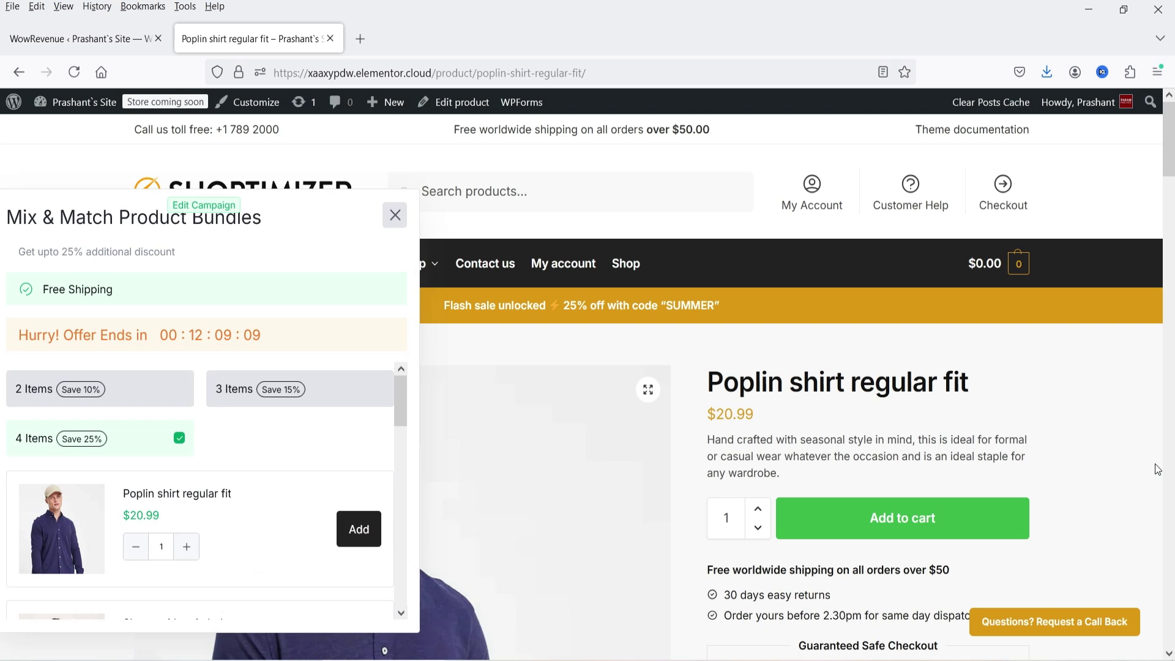
{"action": "key", "text": "ctrl+Tab"}
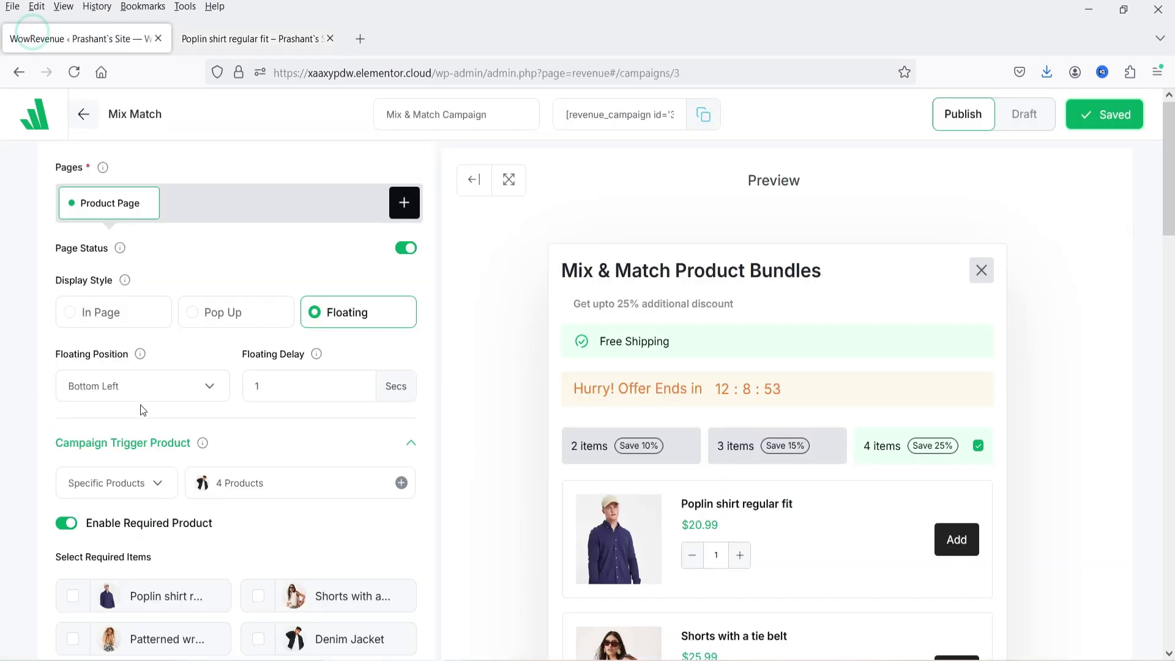
Move the floating box to Bottom Right, save, and confirm it on the reloaded product page.
{"action": "left_click", "coordinate": [142, 387]}
{"action": "left_click", "coordinate": [142, 433]}
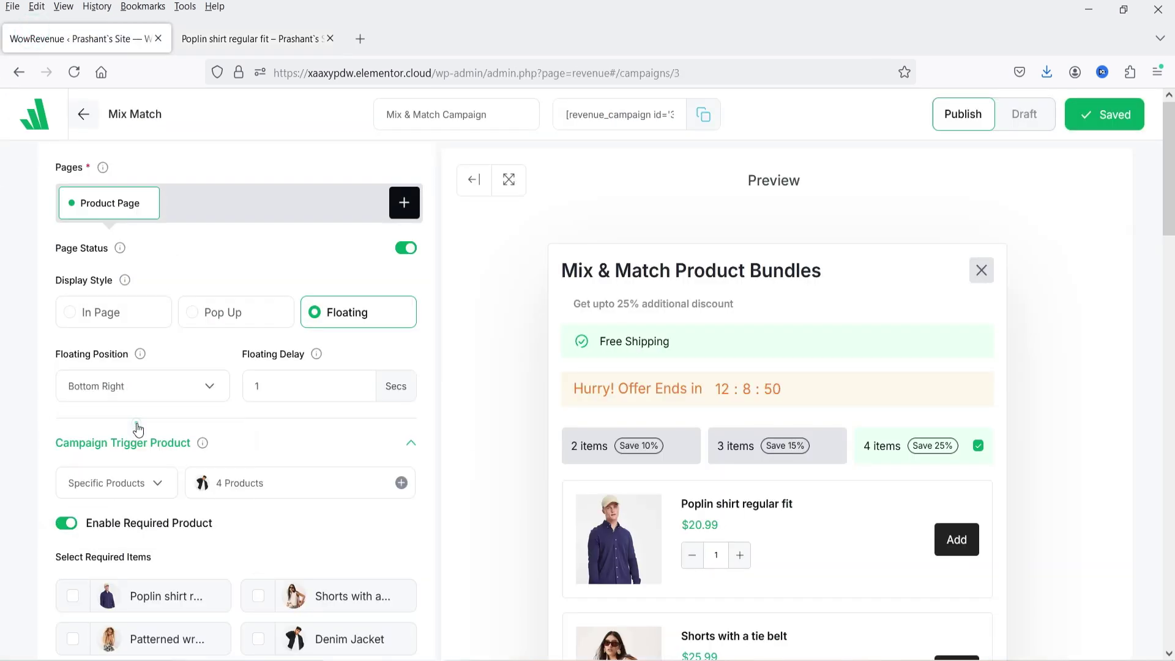
{"action": "left_click", "coordinate": [1094, 115]}
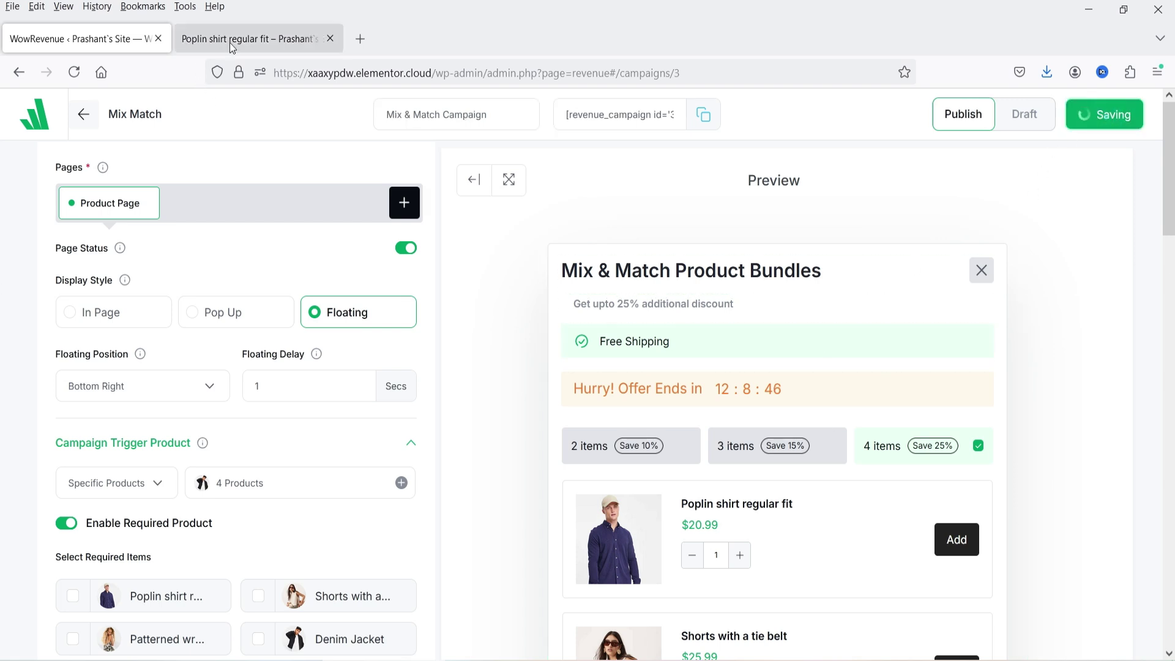
{"action": "left_click", "coordinate": [245, 42]}
{"action": "left_click", "coordinate": [74, 73]}
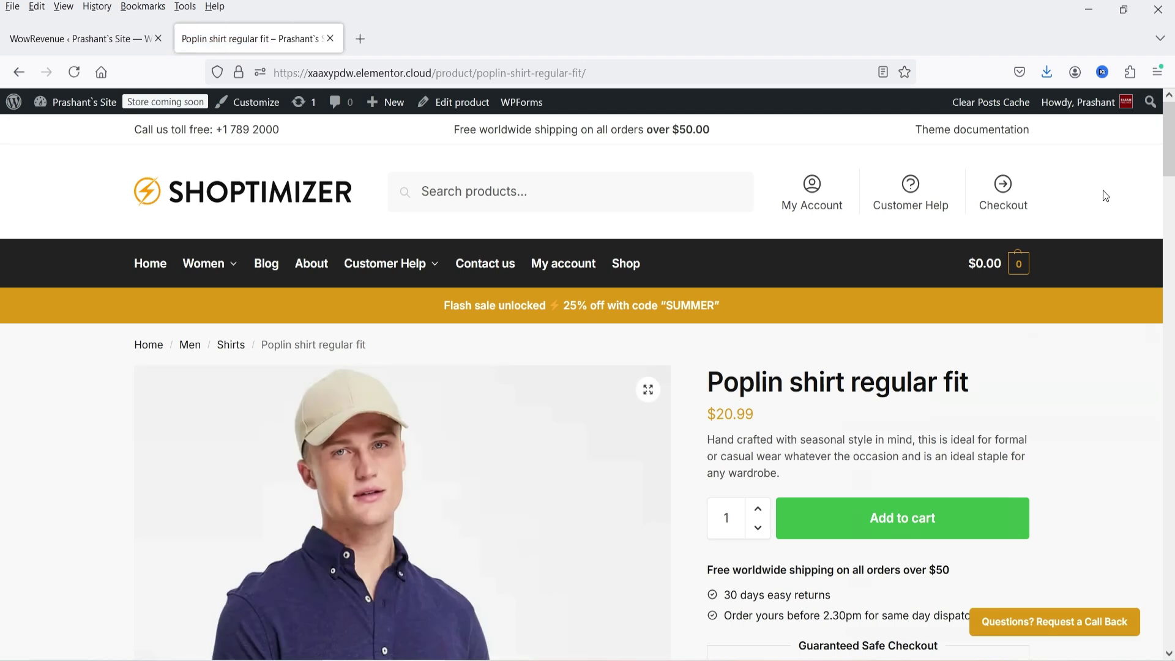
{"action": "left_click", "coordinate": [80, 39]}
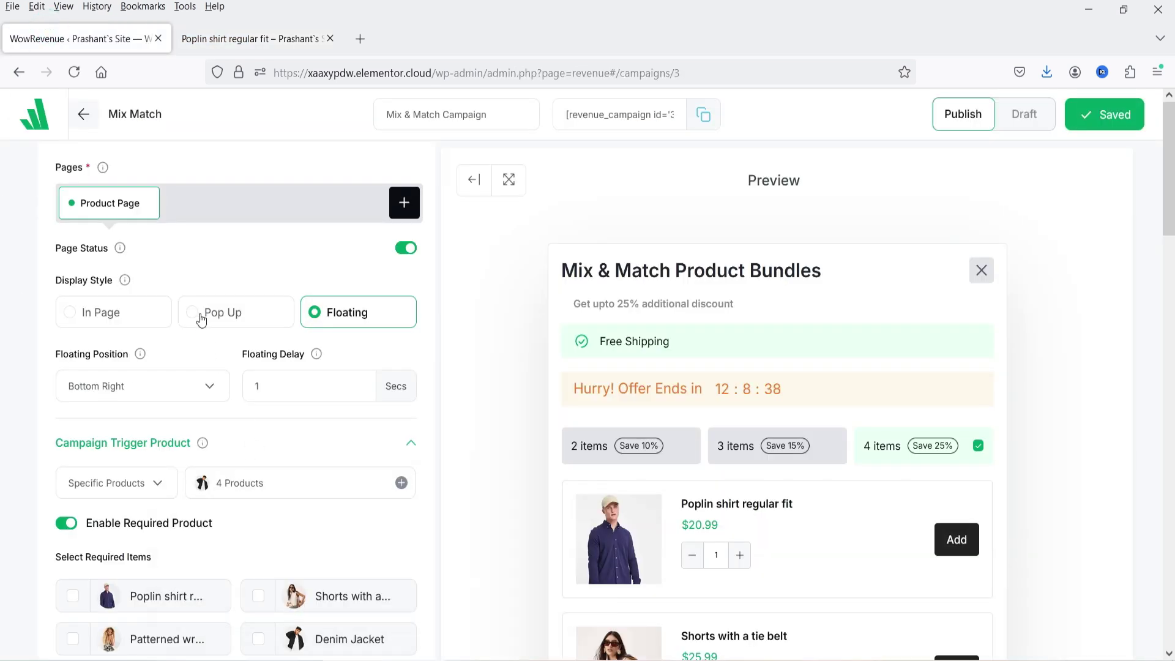
Set the campaign's Display Style to Pop Up with Zoom animation and save it.
{"action": "left_click", "coordinate": [196, 315]}
{"action": "left_click", "coordinate": [127, 387]}
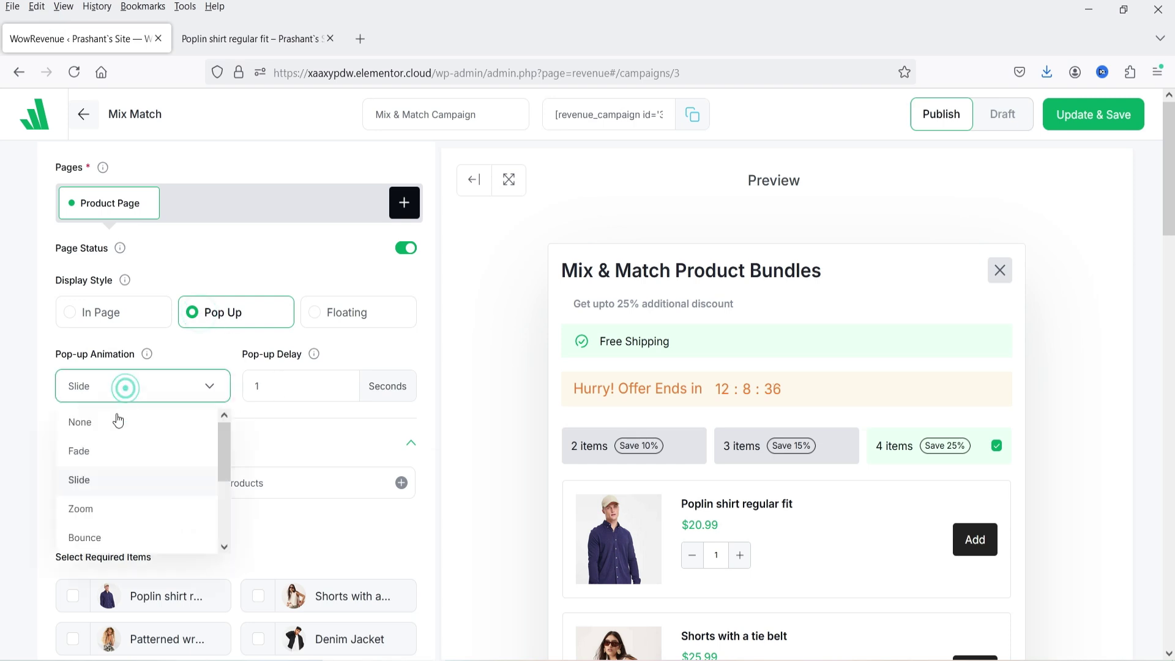
{"action": "left_click", "coordinate": [104, 508]}
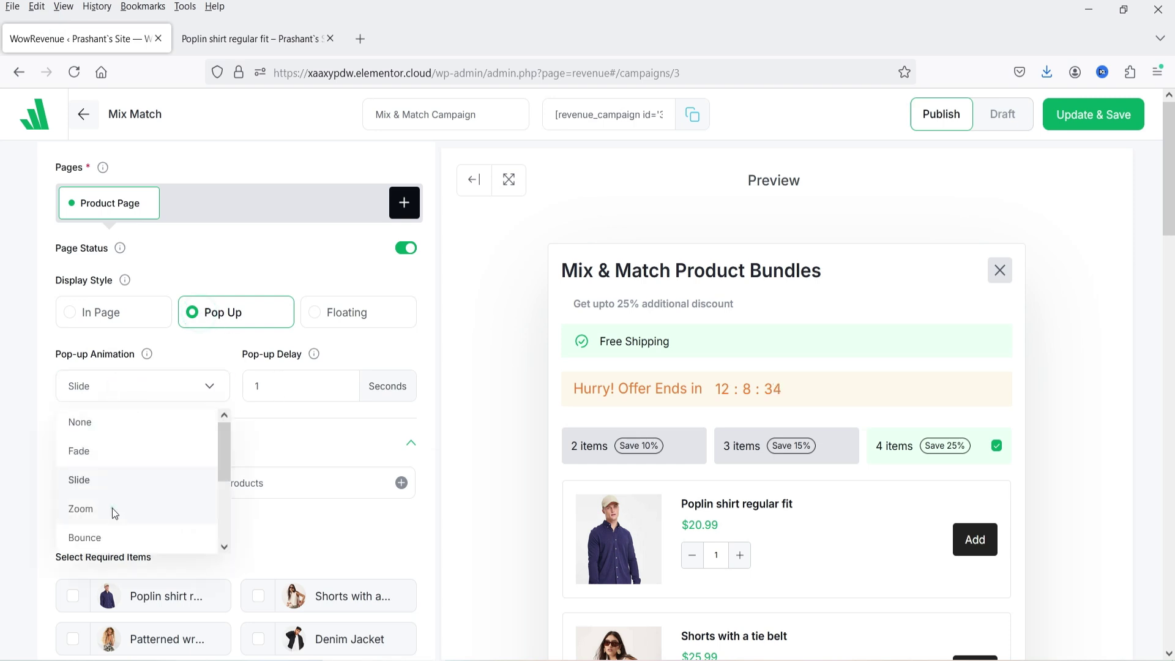
{"action": "left_click", "coordinate": [1111, 122]}
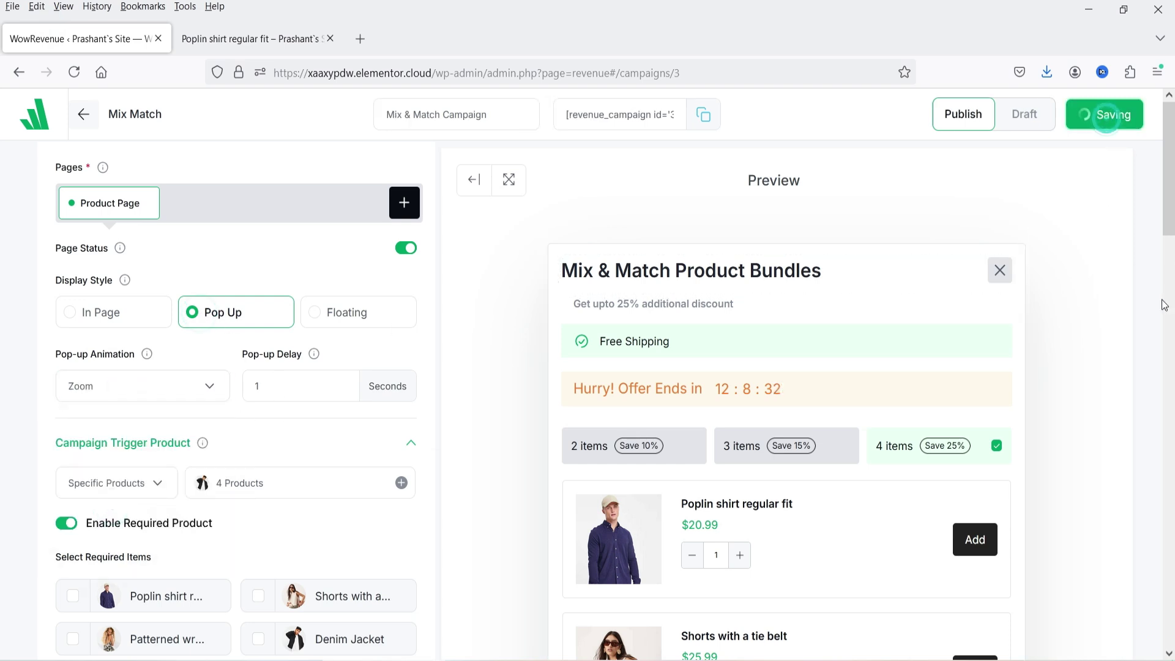
Reload the Poplin shirt product page to confirm the zoom pop-up appears, then dismiss it.
{"action": "left_click", "coordinate": [202, 38]}
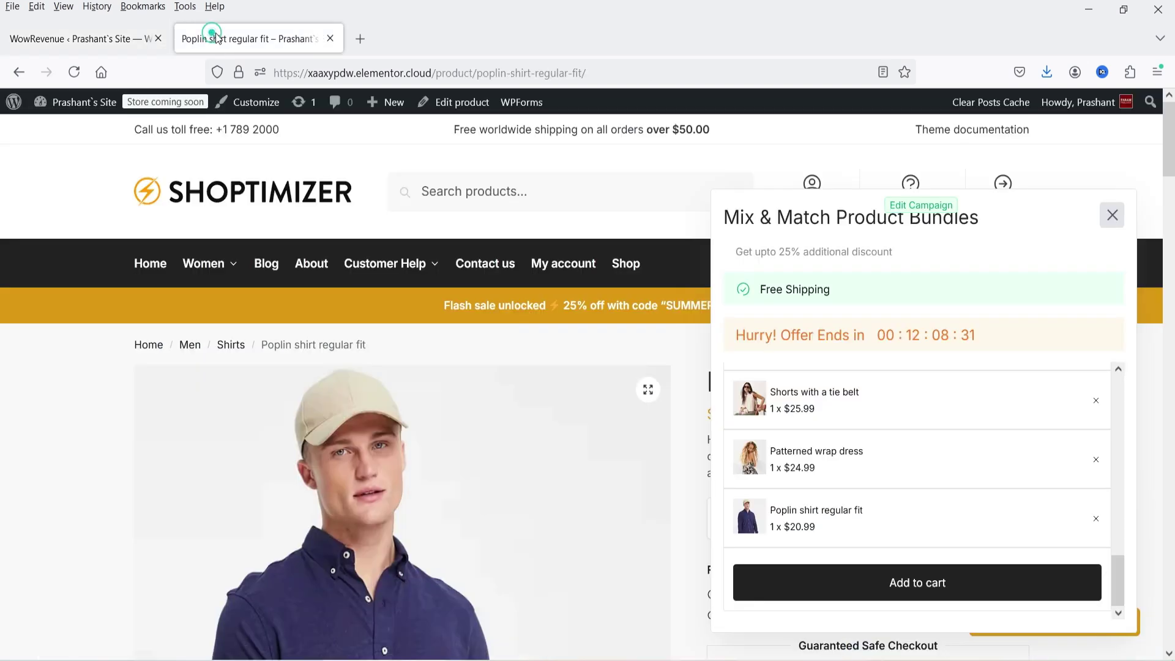
{"action": "left_click", "coordinate": [1113, 217]}
{"action": "left_click", "coordinate": [74, 72]}
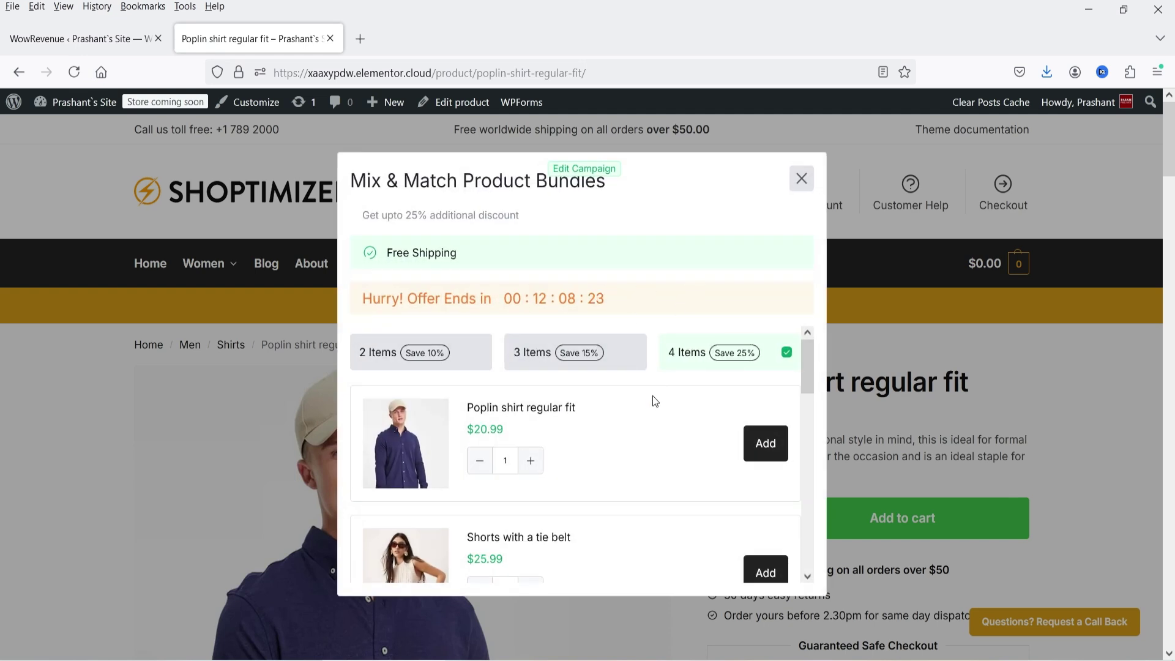
{"action": "scroll", "coordinate": [649, 410], "scroll_direction": "down", "scroll_amount": 6}
{"action": "scroll", "coordinate": [637, 422], "scroll_direction": "up", "scroll_amount": 4}
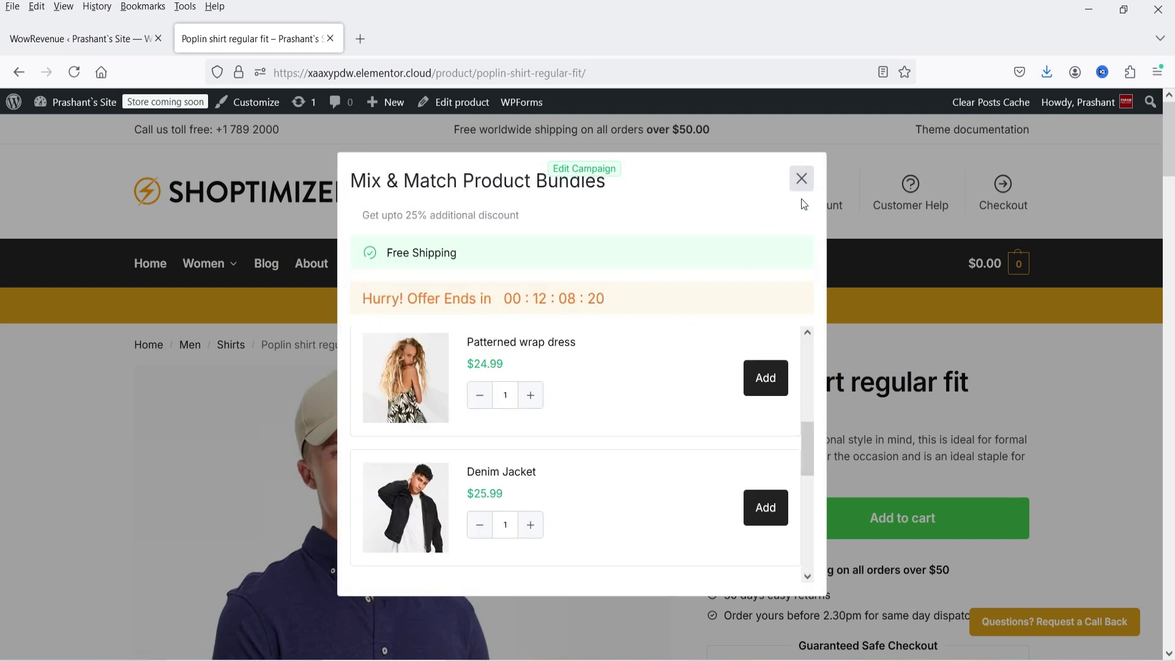
{"action": "left_click", "coordinate": [803, 181]}
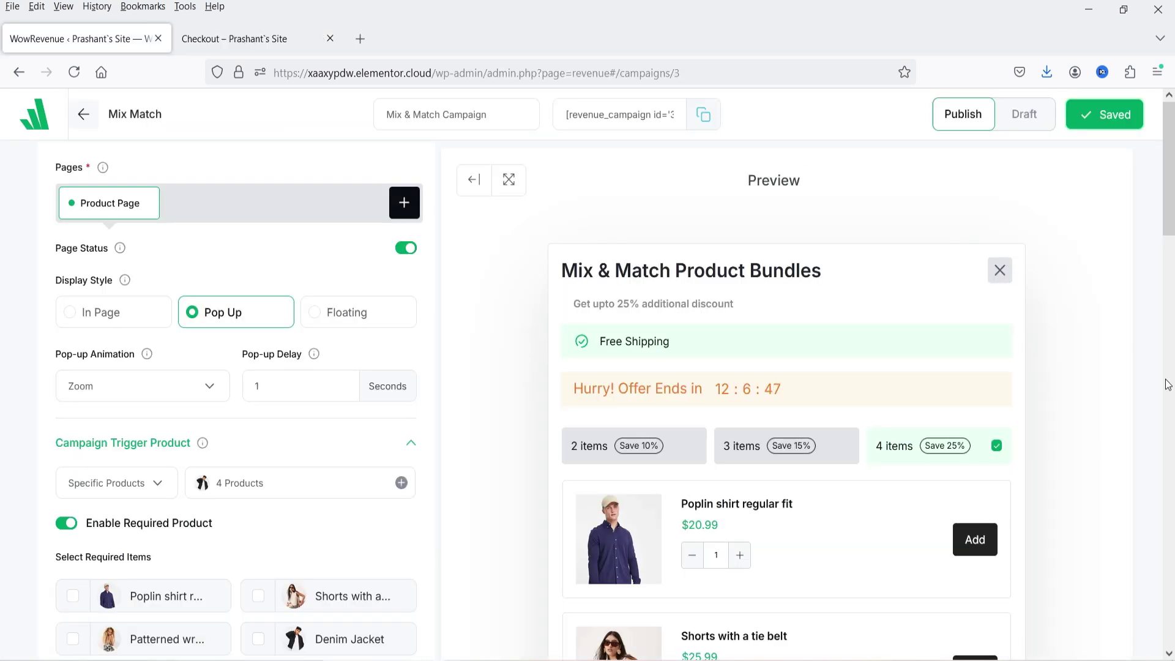